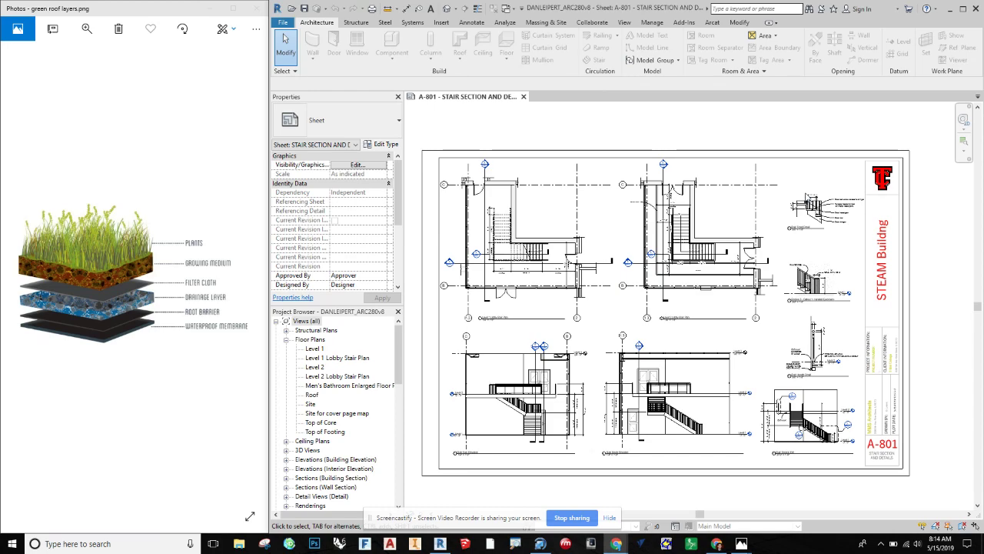
# - Open the default 3D view and select the main green roof on the building
pyautogui.click(447, 10)
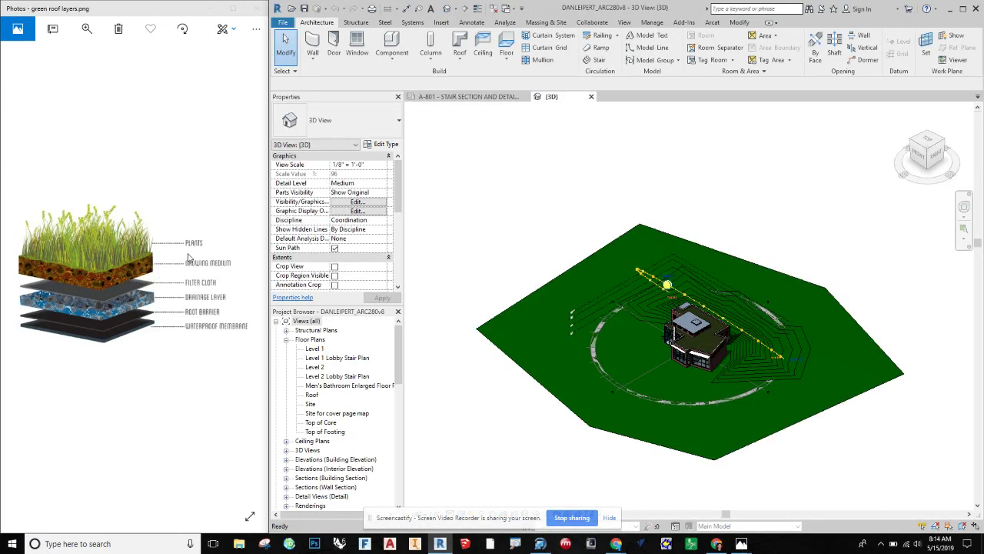
pyautogui.moveTo(550, 459)
pyautogui.keyDown('shift'); pyautogui.mouseDown(button='middle')
pyautogui.moveTo(558, 436)
pyautogui.moveTo(549, 442)
pyautogui.mouseUp(button='middle'); pyautogui.keyUp('shift')
pyautogui.scroll(5, 707, 325)
pyautogui.scroll(2, 708, 333)
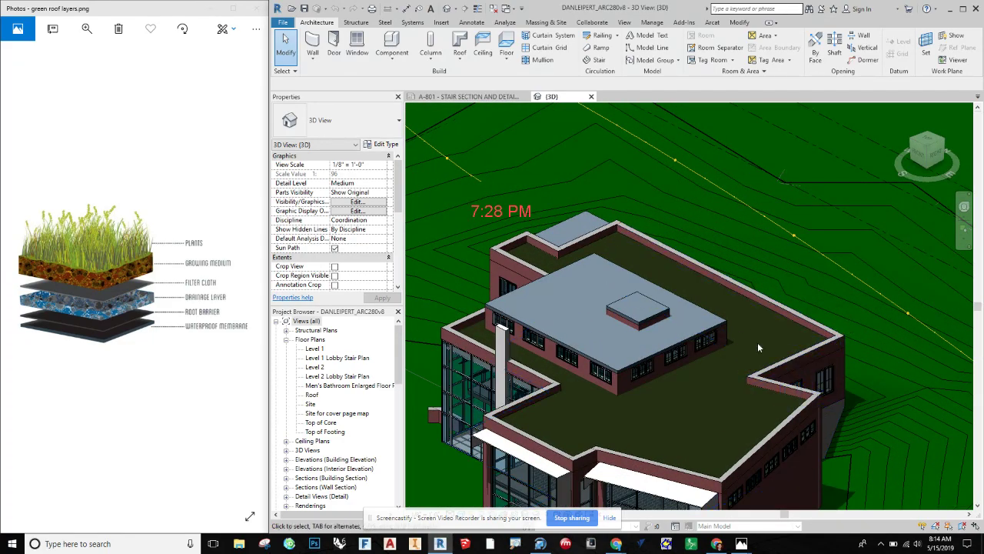
pyautogui.click(816, 326)
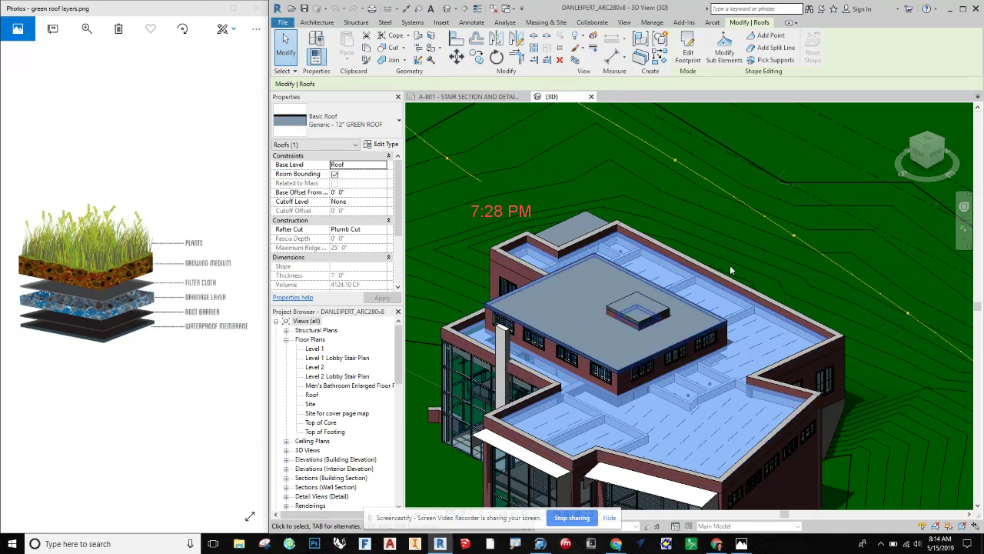
pyautogui.click(318, 23)
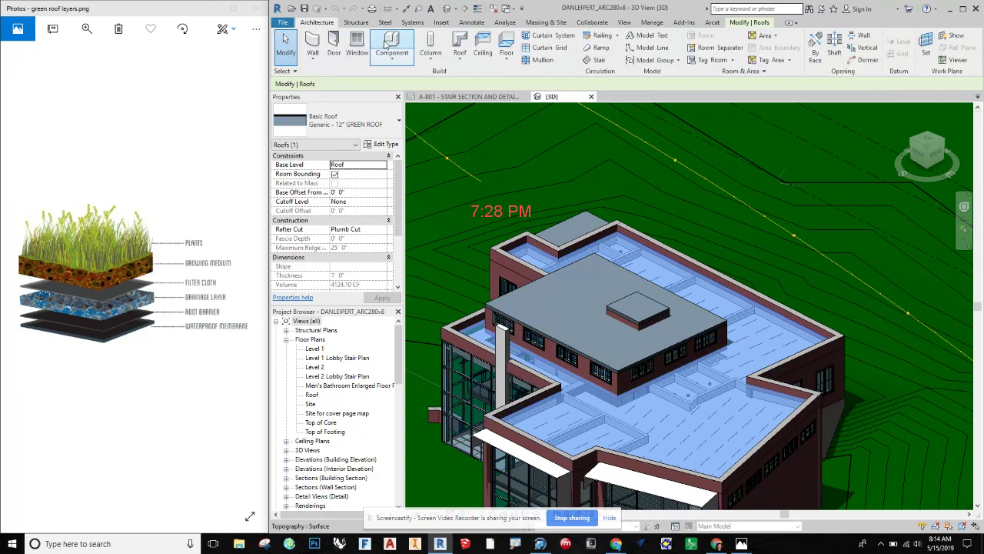
pyautogui.click(462, 57)
pyautogui.press('Escape')
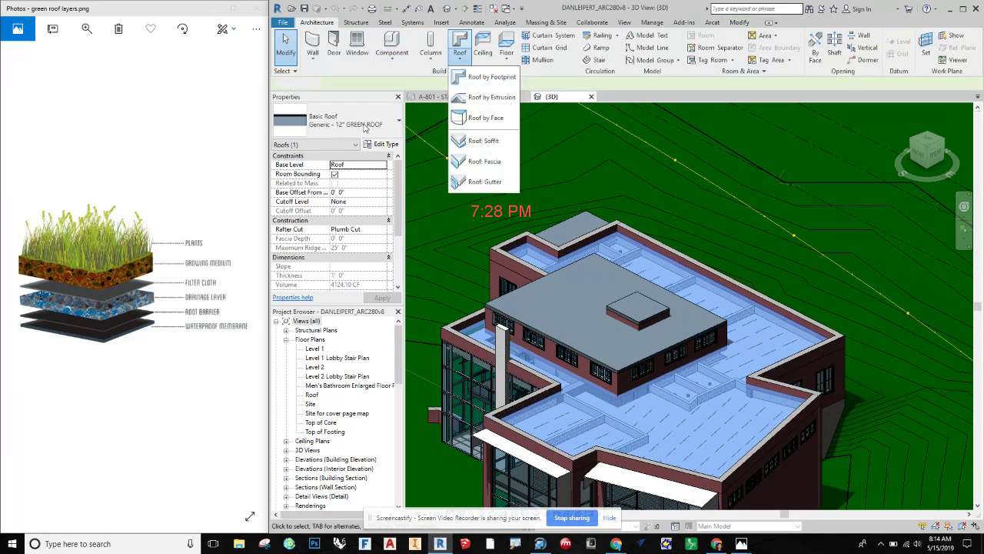
# - Duplicate the main green roof's type under the name Green Roof w Layers
pyautogui.click(794, 323)
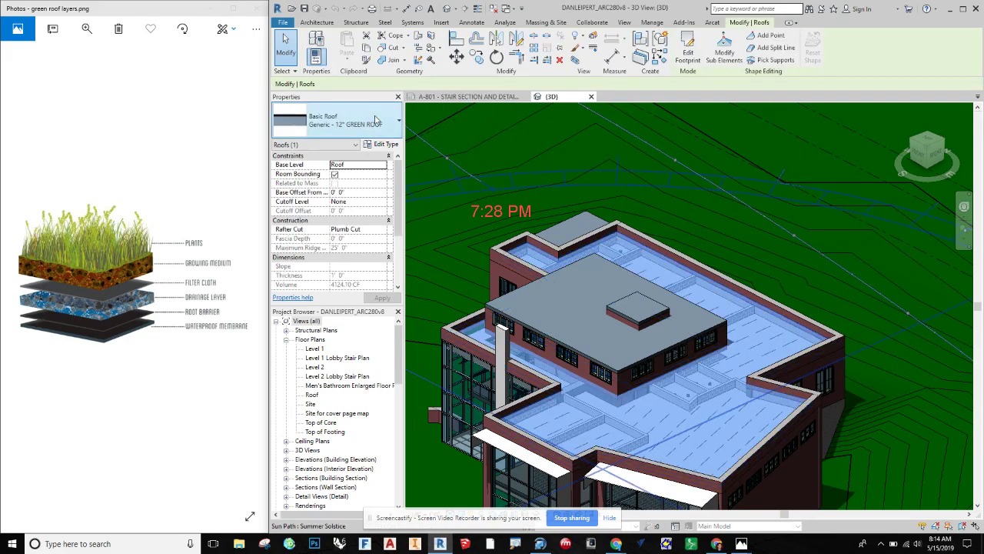
pyautogui.click(384, 145)
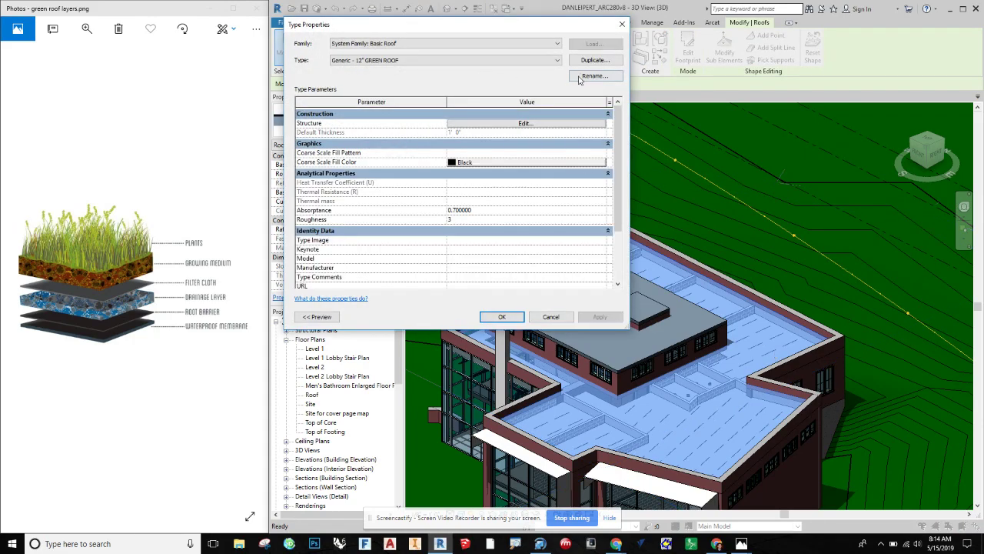
pyautogui.click(593, 60)
pyautogui.click(438, 172)
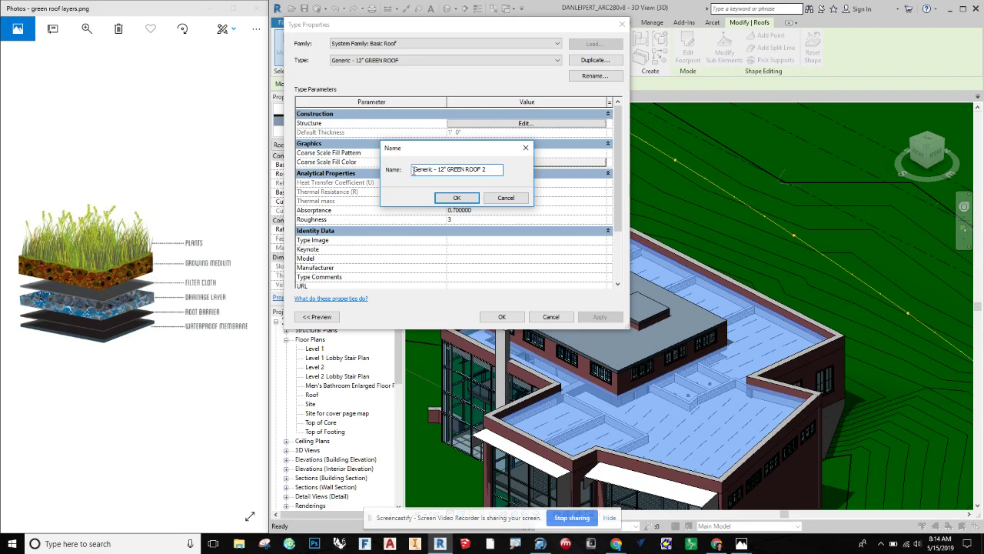
pyautogui.moveTo(414, 170); pyautogui.dragTo(509, 166)
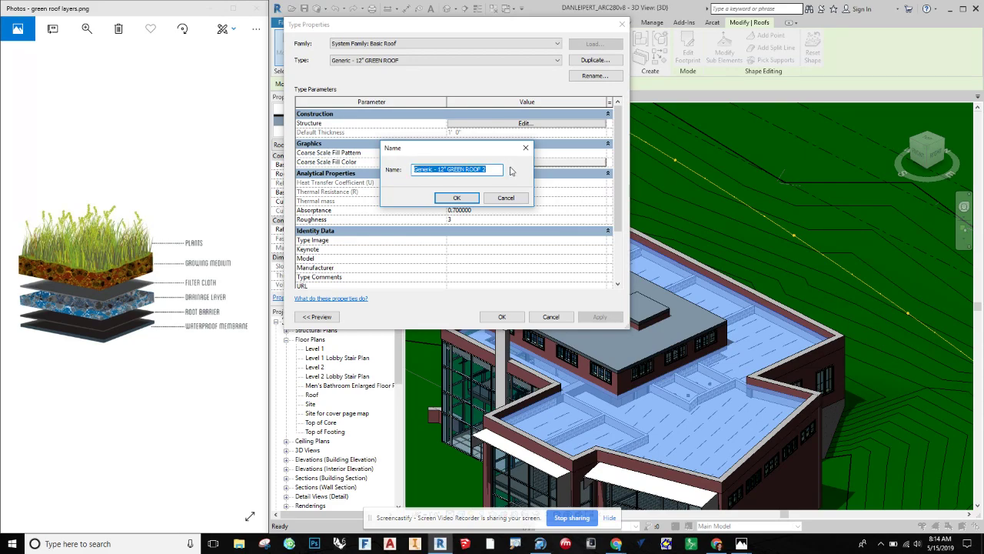
pyautogui.write('Green Roof w Layers')
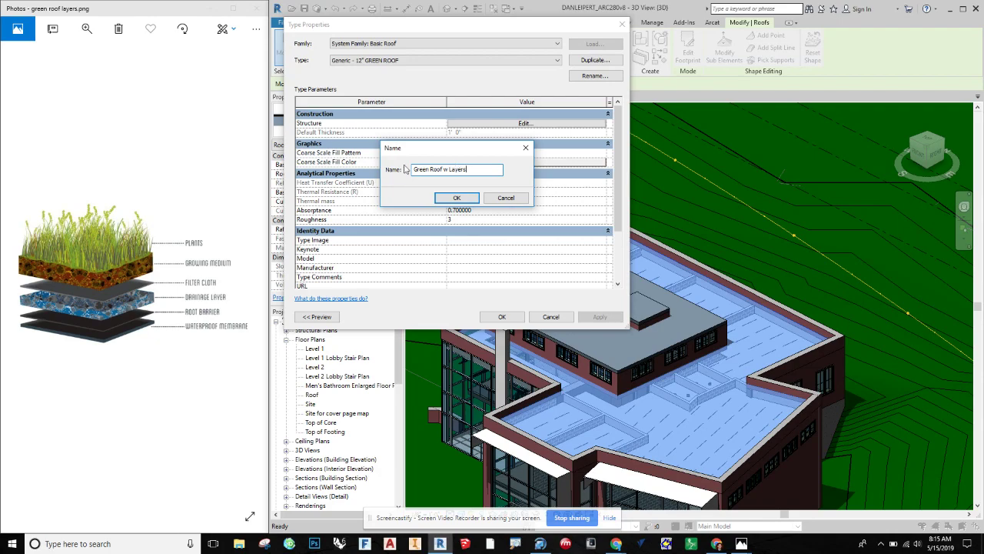
pyautogui.click(456, 198)
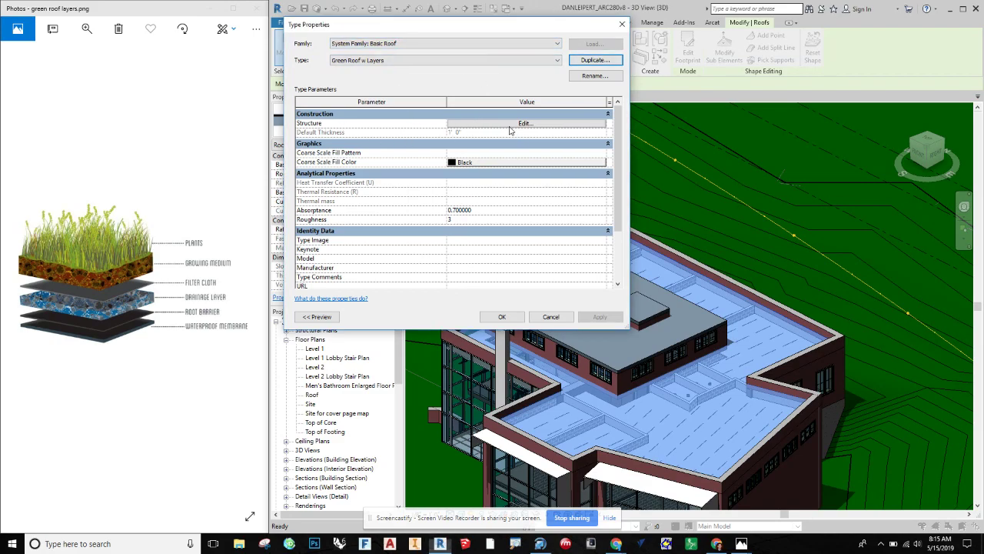
# - Open the new roof type's layer assembly and browse the project materials for the Structure [1] layer inside the core
pyautogui.click(481, 126)
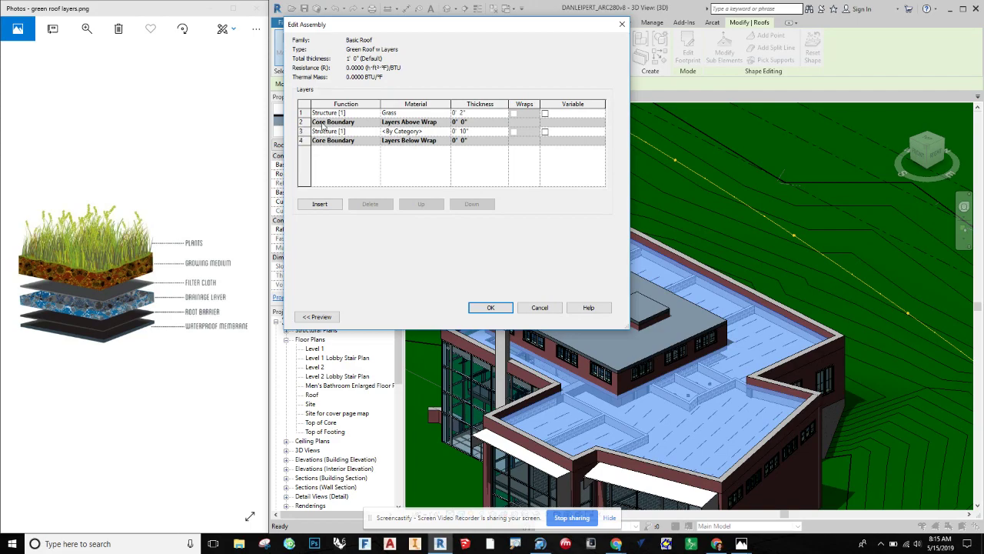
pyautogui.click(431, 134)
pyautogui.click(446, 132)
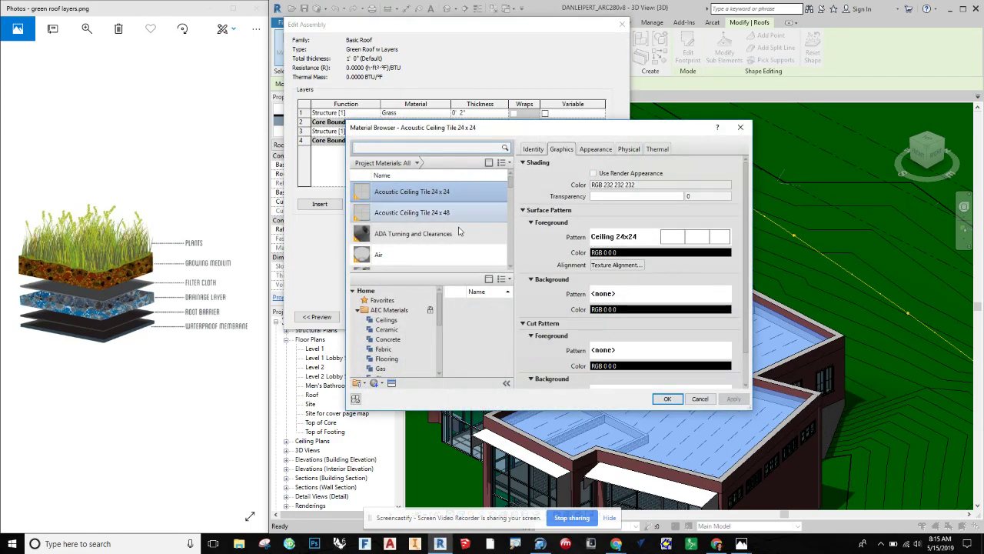
pyautogui.scroll(-1, 444, 258)
pyautogui.scroll(-8, 444, 245)
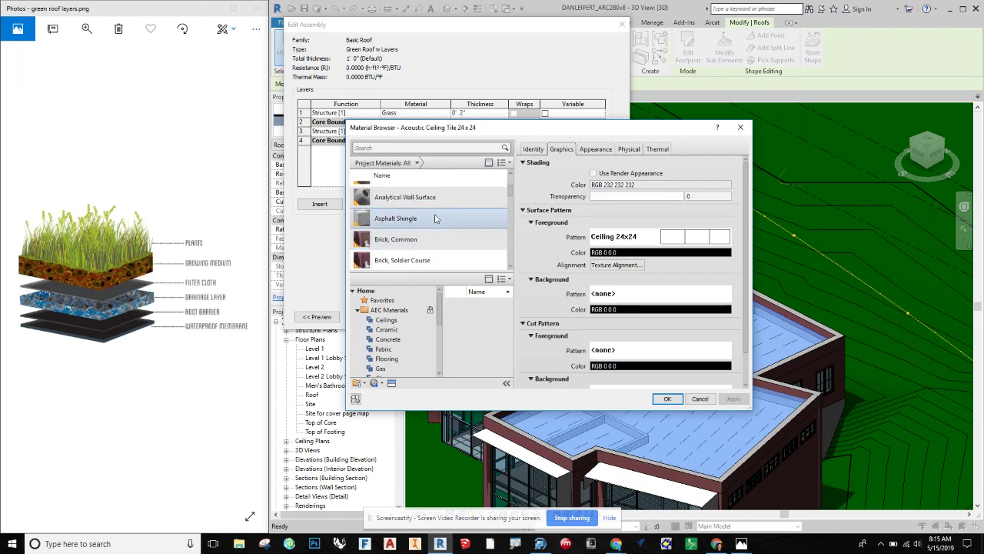
pyautogui.scroll(-12, 440, 221)
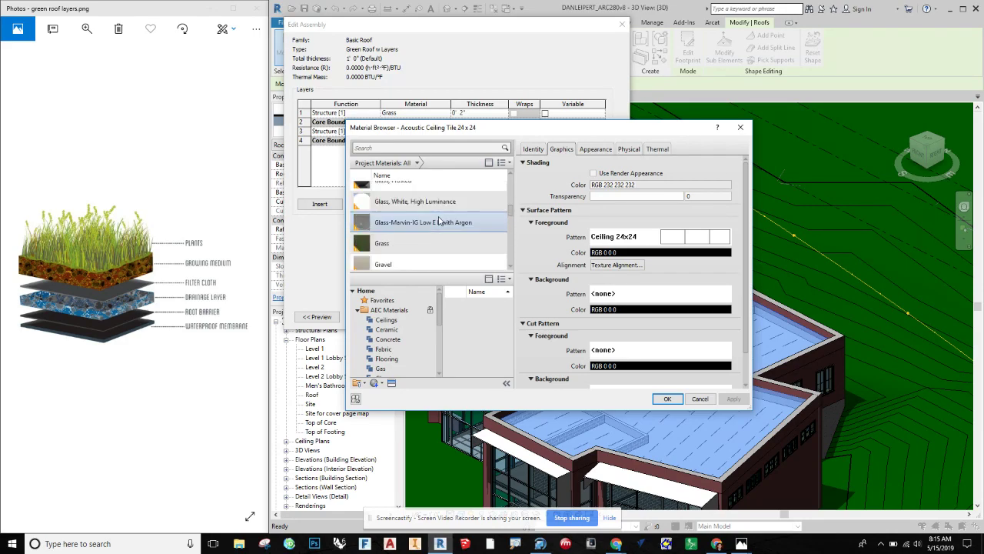
pyautogui.scroll(3, 440, 221)
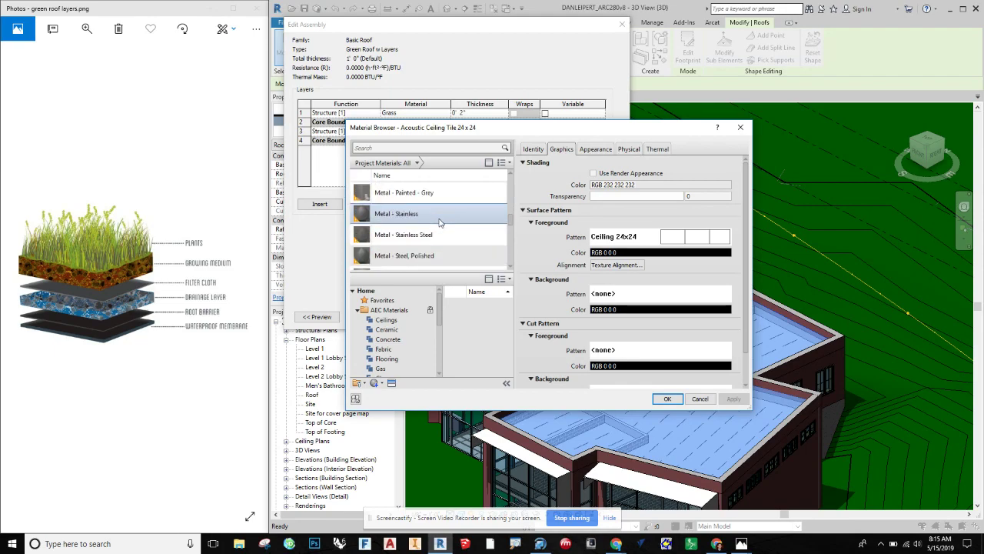
pyautogui.scroll(-2, 444, 240)
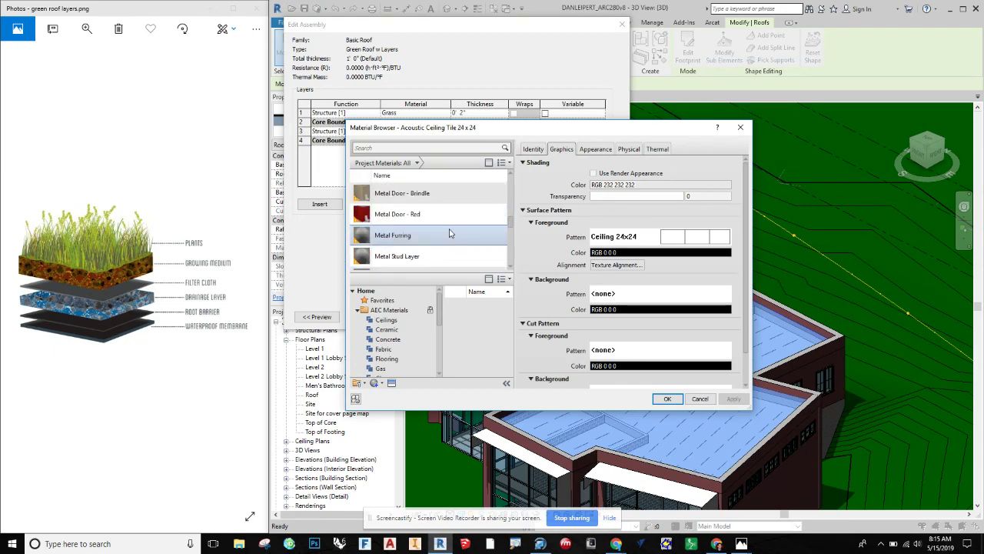
# - Search for steel joist, assign Structure, Steel Bar Joist Layer to the core structure layer, and set its thickness to 1' 0"
pyautogui.click(413, 146)
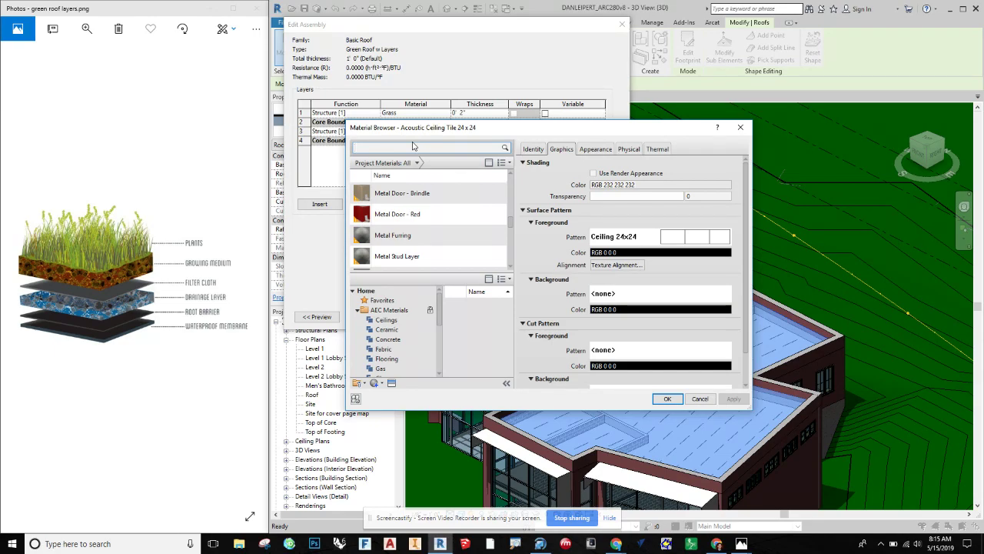
pyautogui.write('steel')
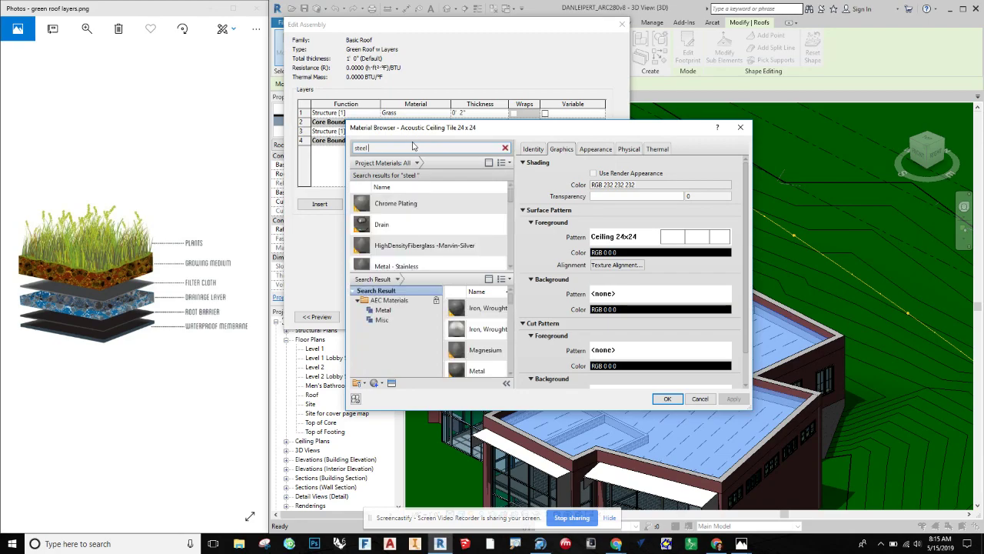
pyautogui.scroll(-1, 438, 239)
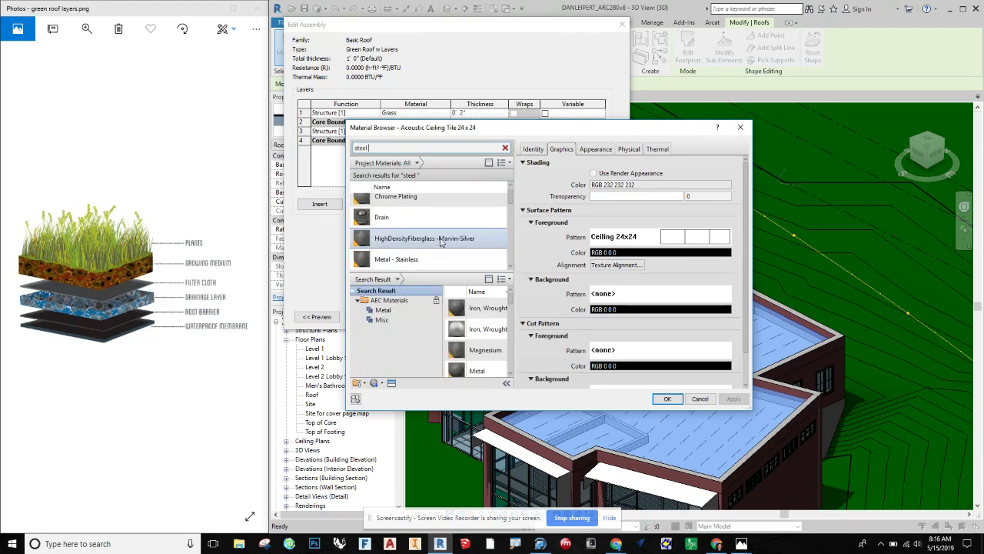
pyautogui.write('joist')
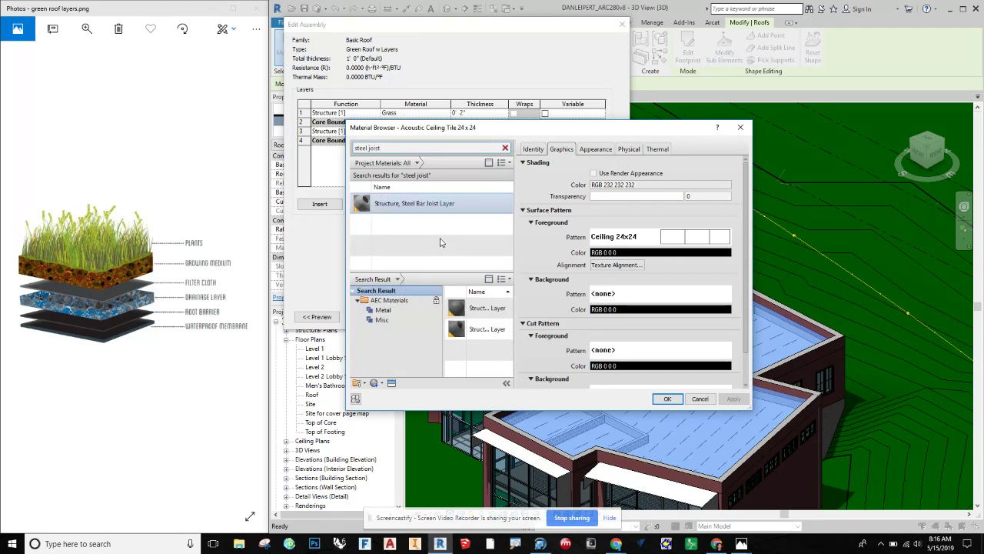
pyautogui.click(414, 206)
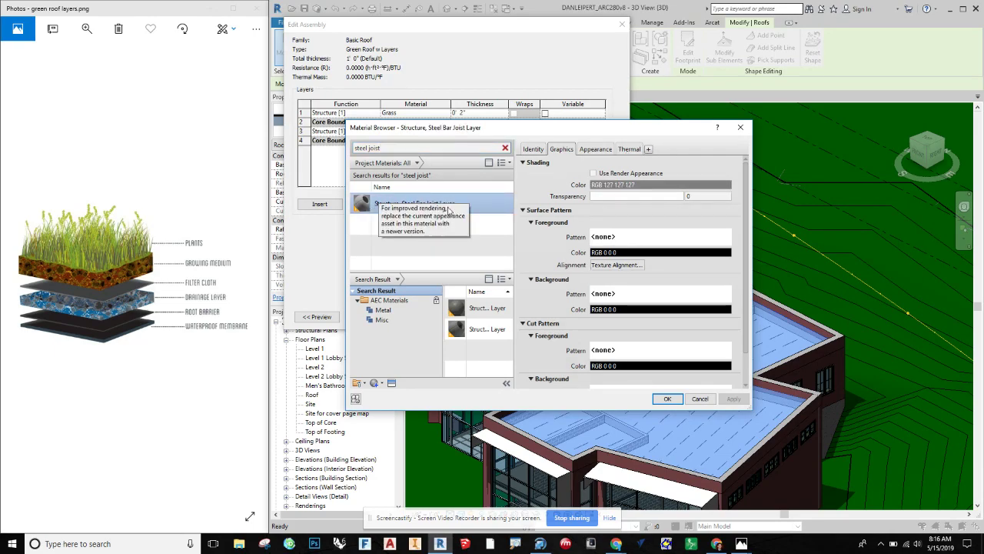
pyautogui.click(666, 399)
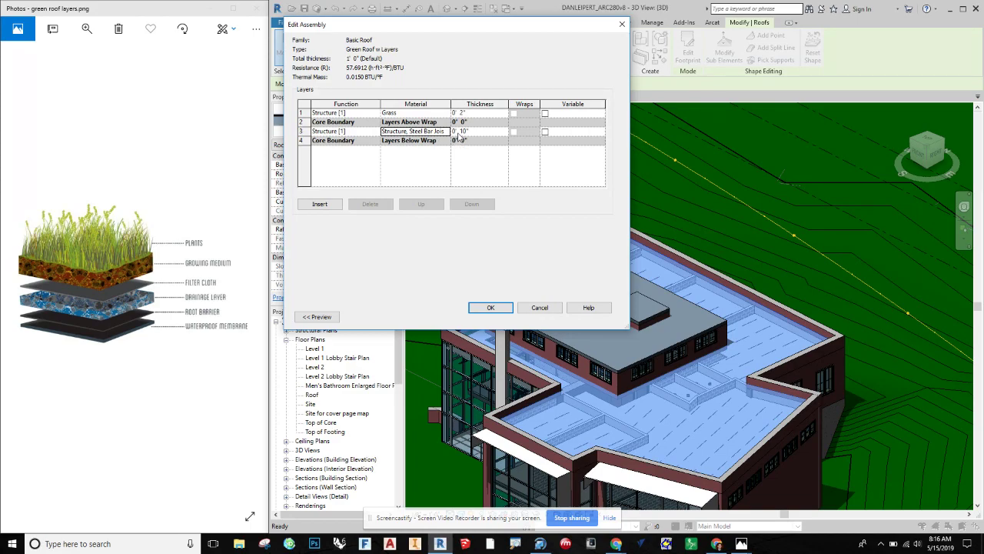
pyautogui.click(463, 131)
# - Change the function of the Grass layer above the core to Substrate [2]
pyautogui.click(331, 113)
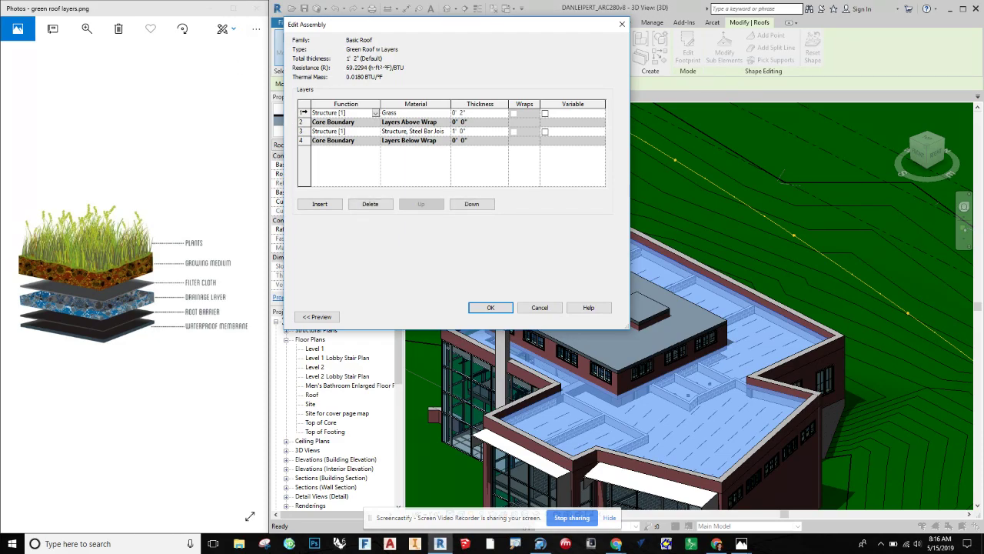
pyautogui.click(372, 114)
pyautogui.click(376, 114)
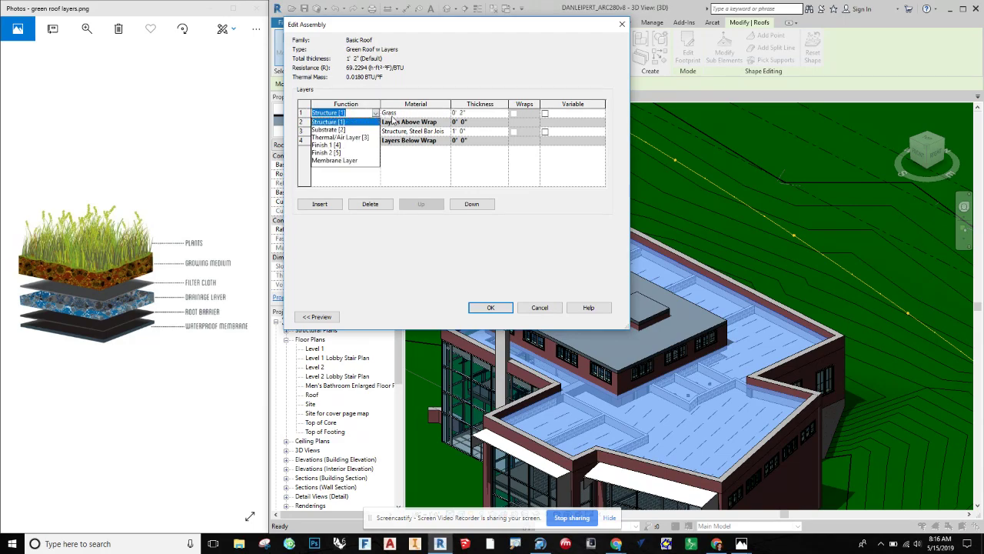
pyautogui.click(343, 130)
# - Search the materials for metal deck and assign Metal Deck to the substrate layer above the core
pyautogui.click(444, 114)
pyautogui.click(446, 113)
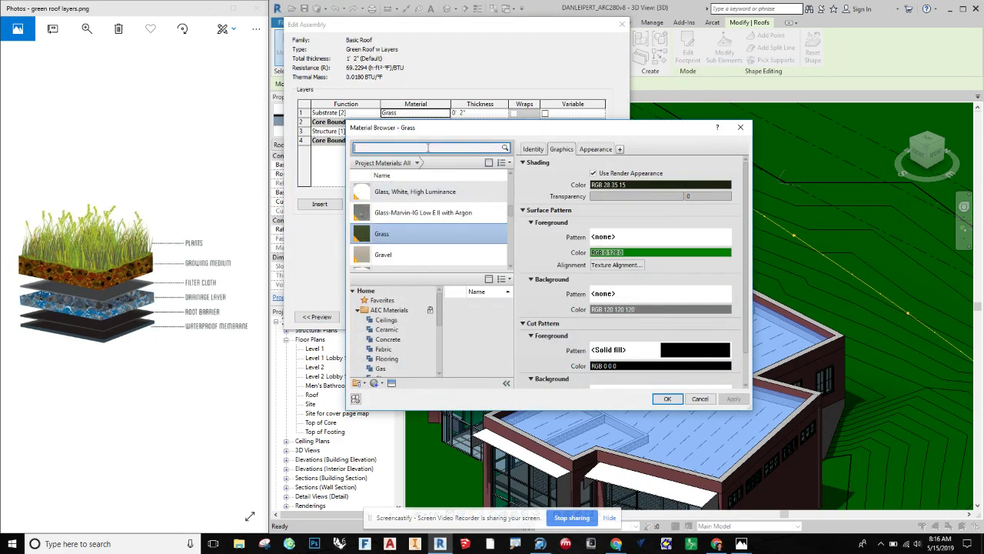
pyautogui.click(427, 147)
pyautogui.write('metal deck')
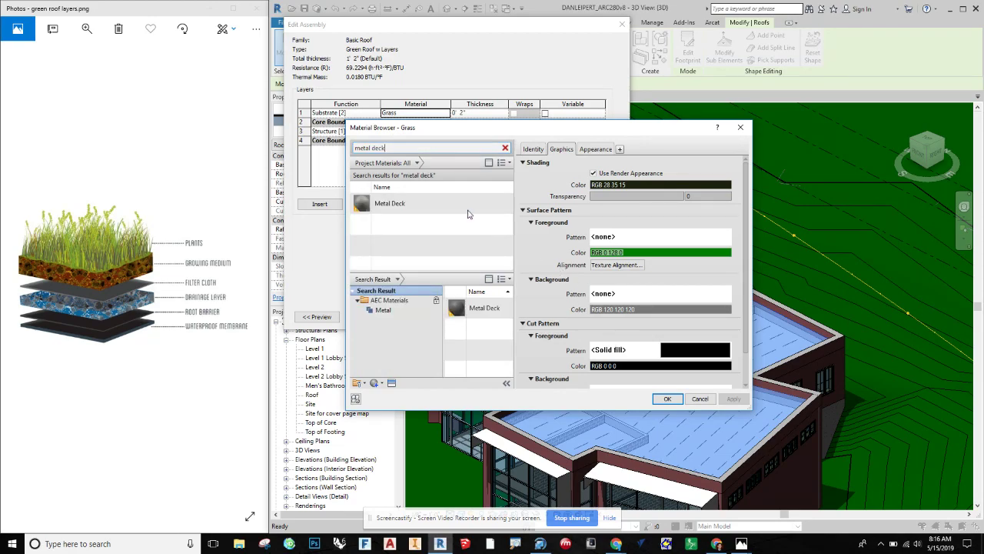
pyautogui.click(469, 214)
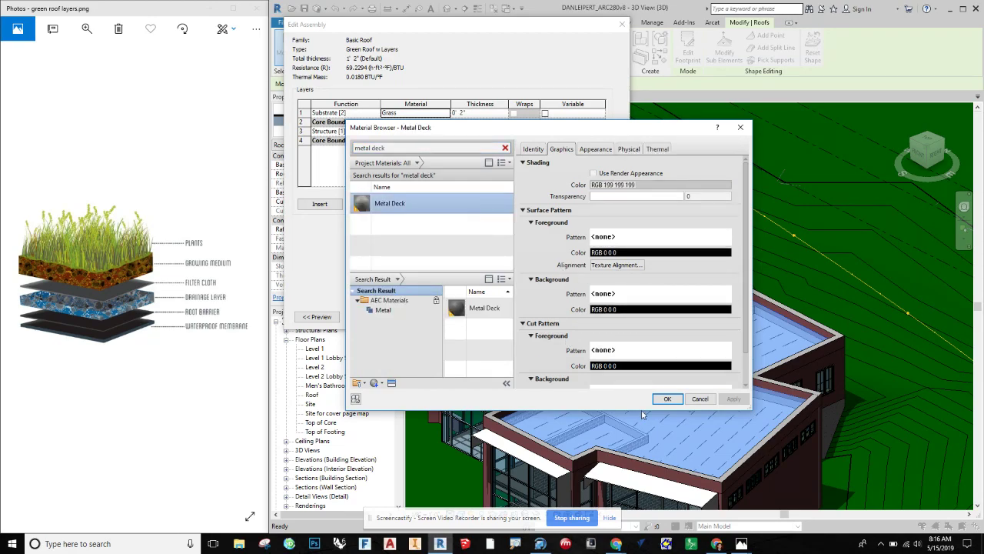
pyautogui.click(666, 398)
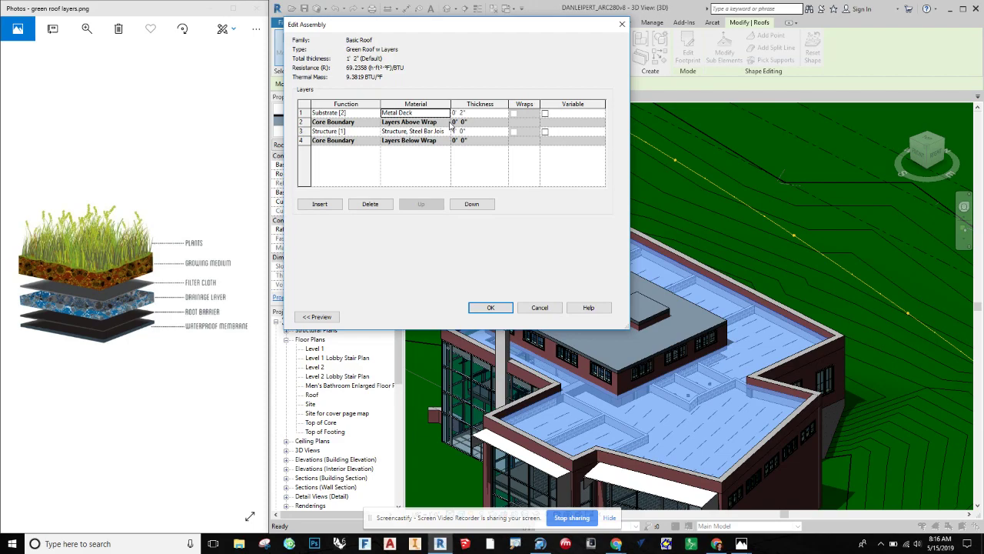
# - Insert a layer above the Metal Deck layer and set its function to Substrate [2]
pyautogui.click(305, 112)
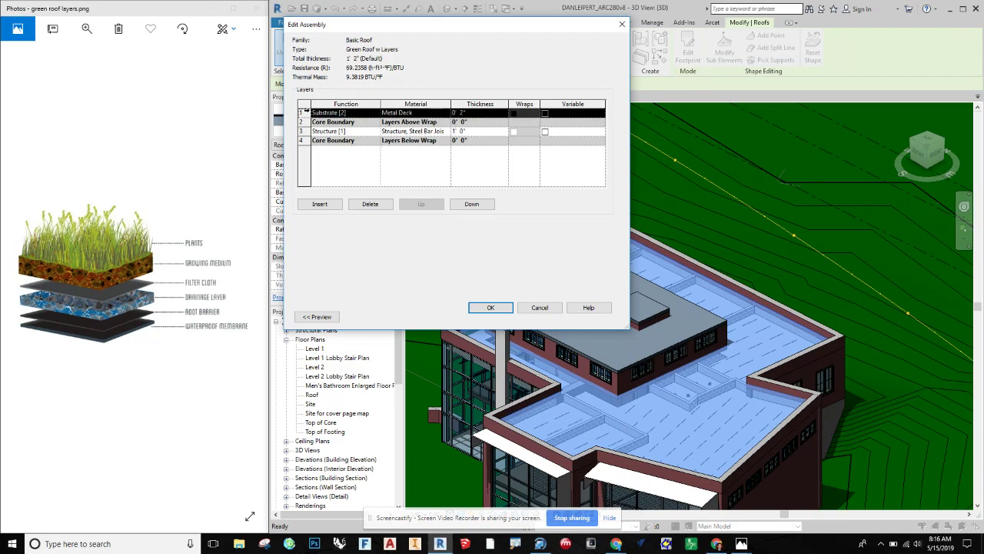
pyautogui.click(329, 204)
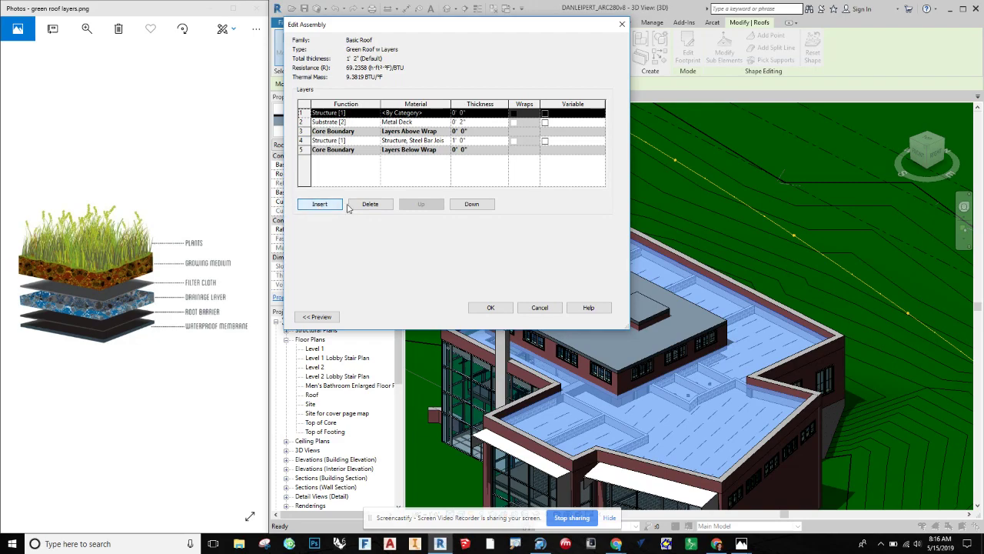
pyautogui.click(353, 114)
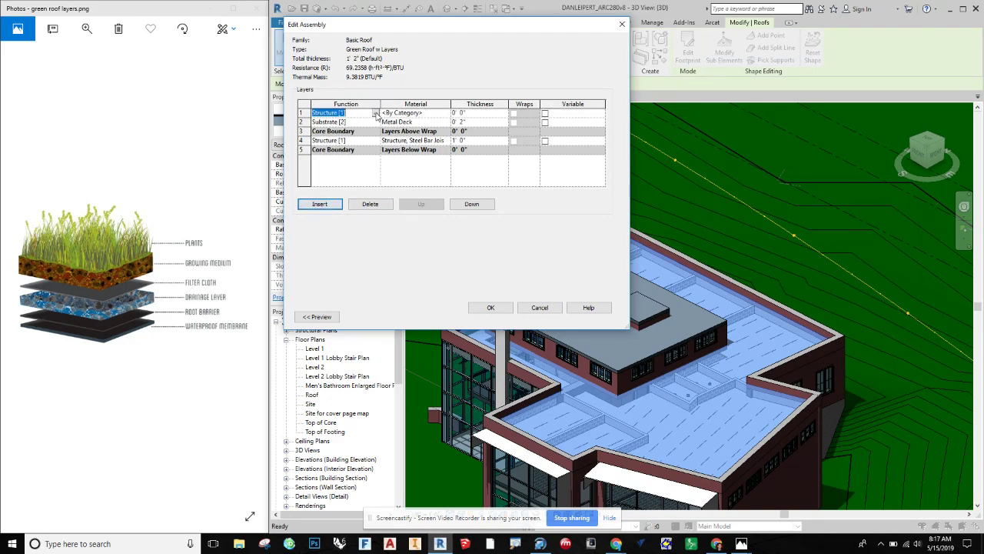
pyautogui.click(354, 116)
pyautogui.click(333, 130)
# - Search for gyp, assign Glass Fiber Reinforced Gypsum to the substrate layer above Metal Deck, and set its thickness to 0' 0 5/8"
pyautogui.click(442, 113)
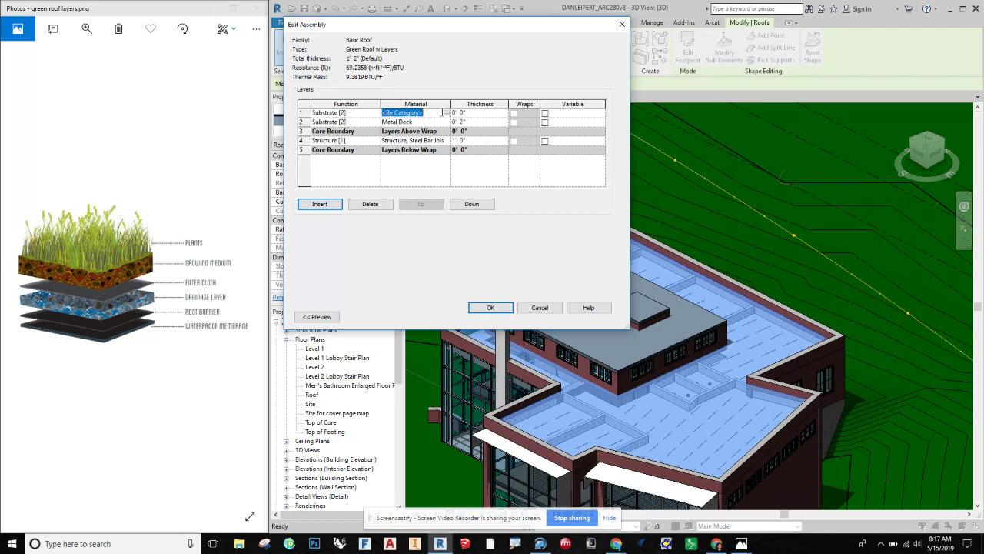
pyautogui.click(446, 113)
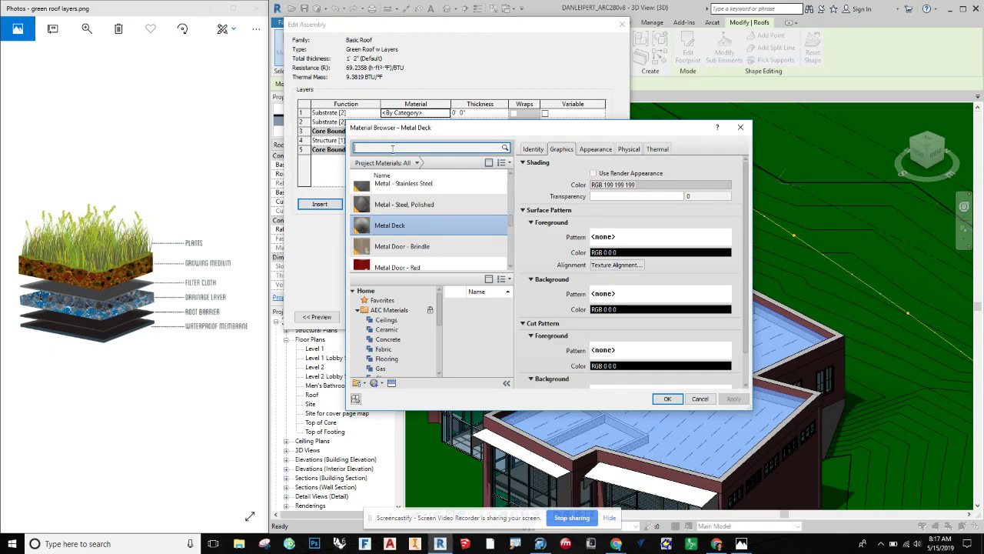
pyautogui.write('gyp')
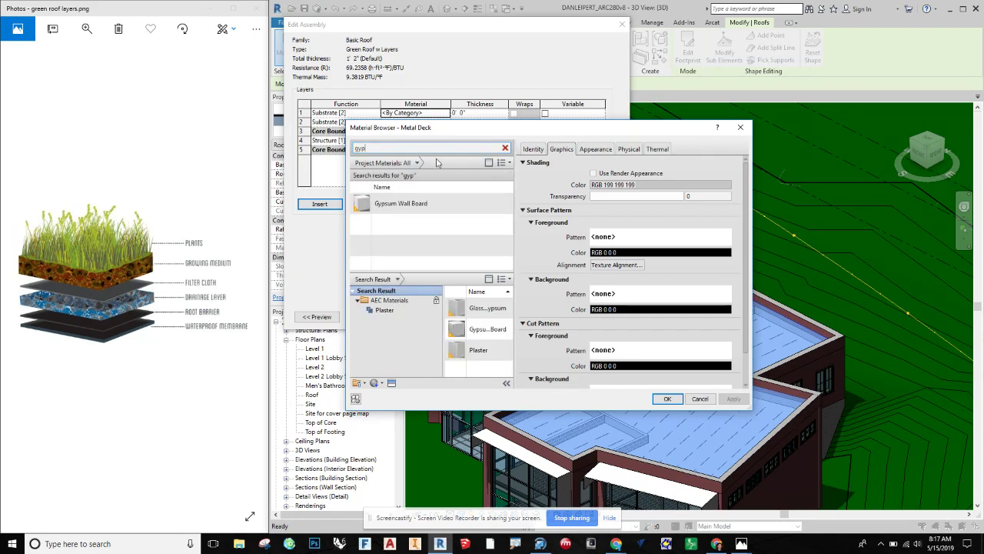
pyautogui.click(435, 204)
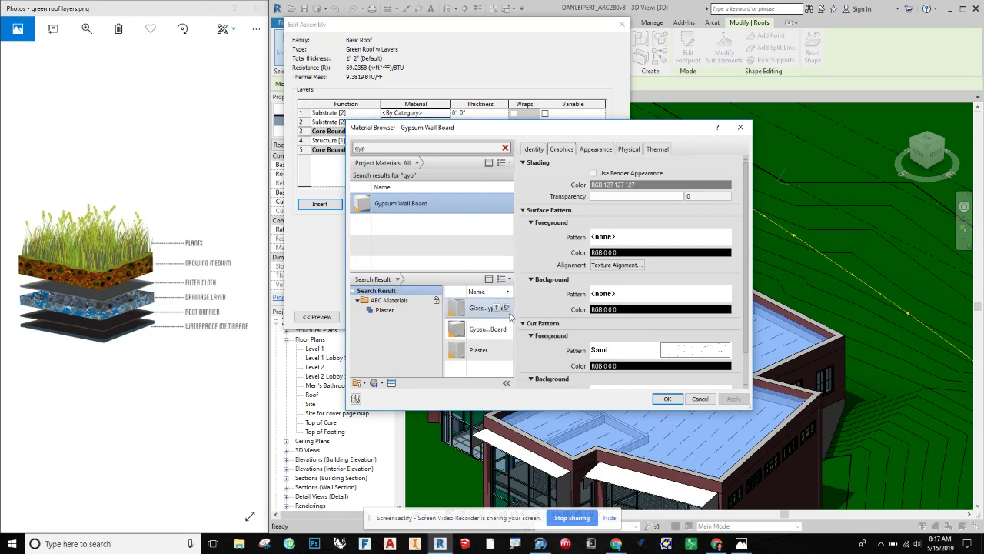
pyautogui.moveTo(514, 311); pyautogui.dragTo(582, 310)
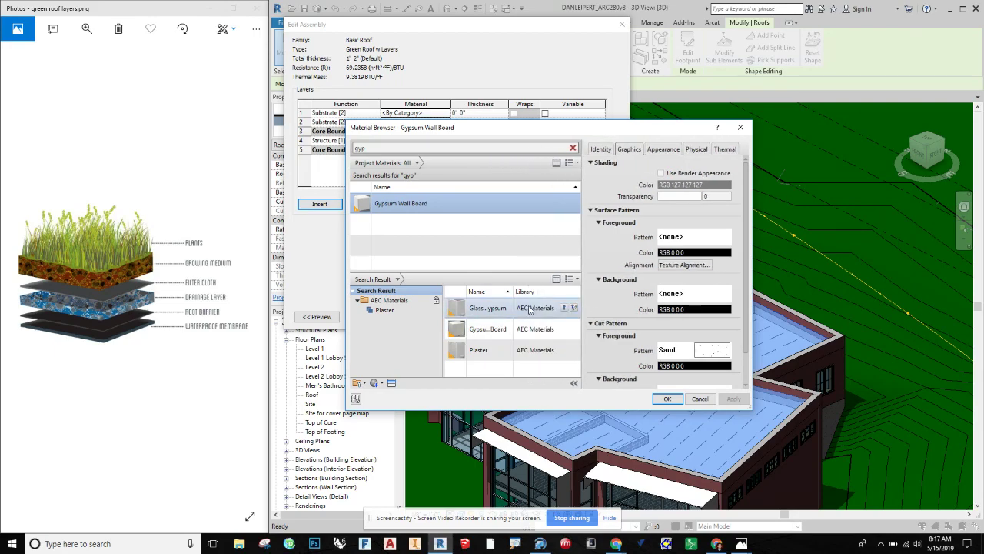
pyautogui.moveTo(514, 292); pyautogui.dragTo(557, 292)
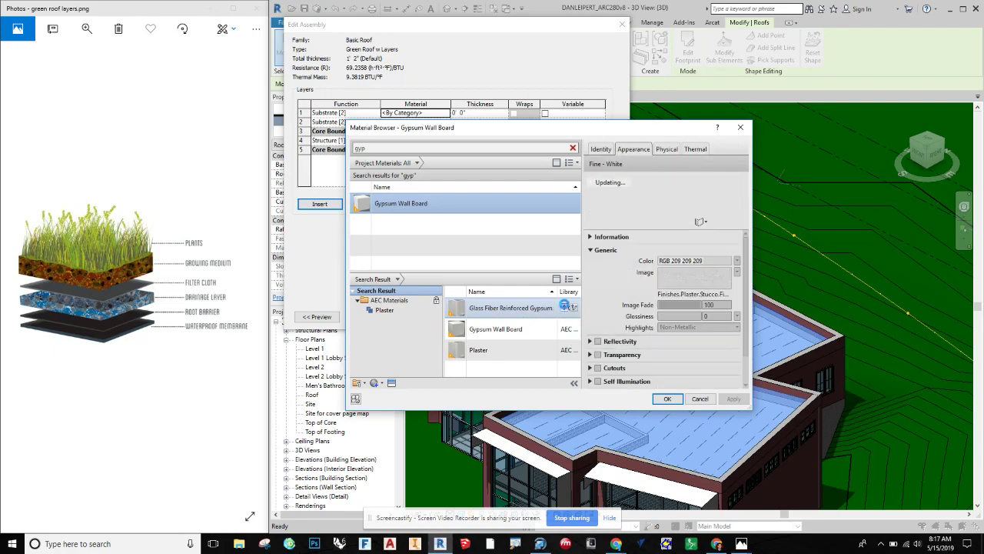
pyautogui.click(566, 308)
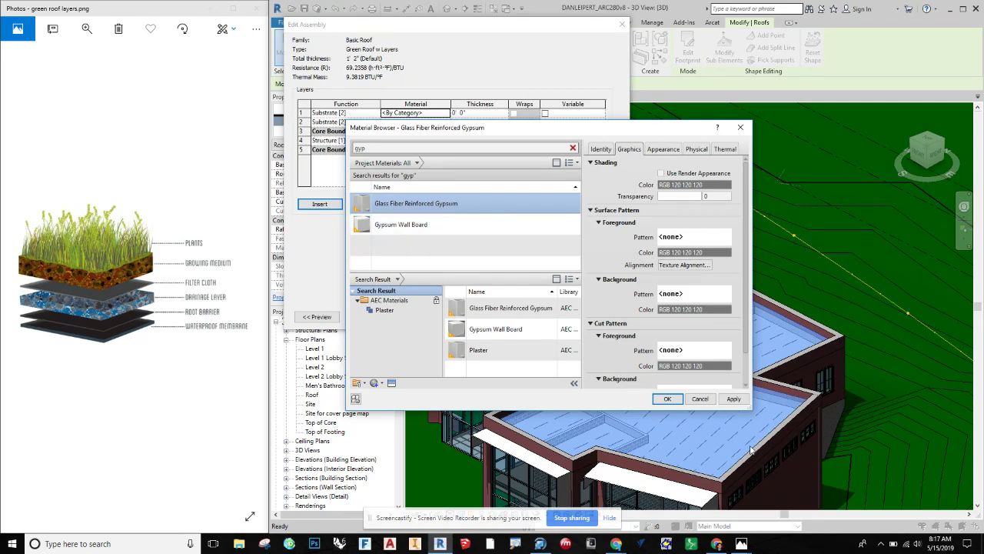
pyautogui.click(668, 398)
pyautogui.click(461, 113)
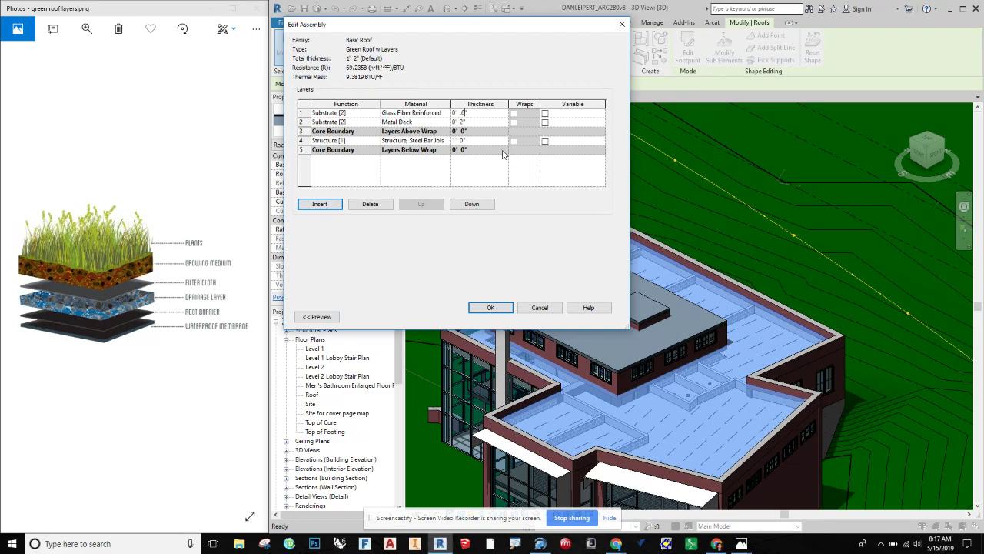
pyautogui.click(419, 122)
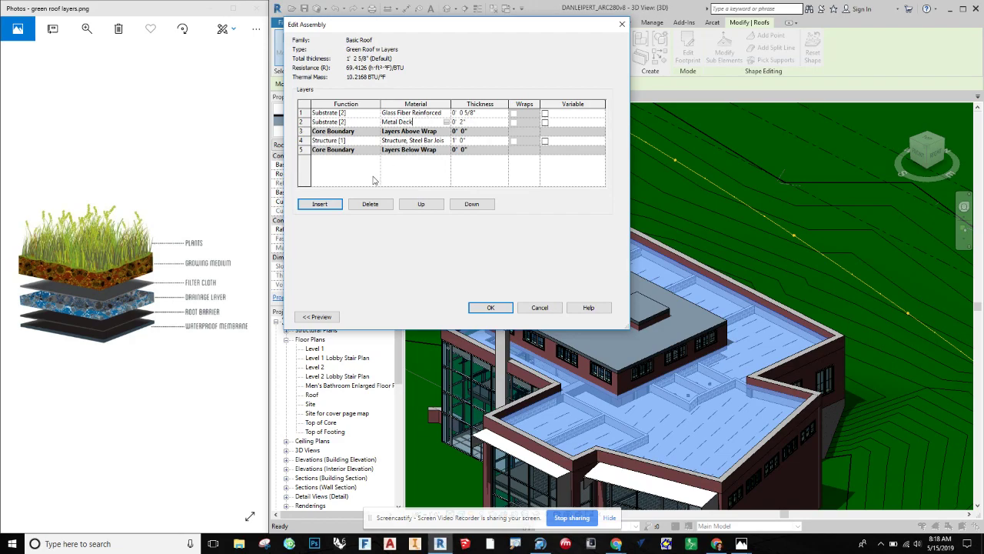
# - Insert a layer above the Glass Fiber Reinforced Gypsum layer and set its function to Membrane Layer
pyautogui.click(304, 112)
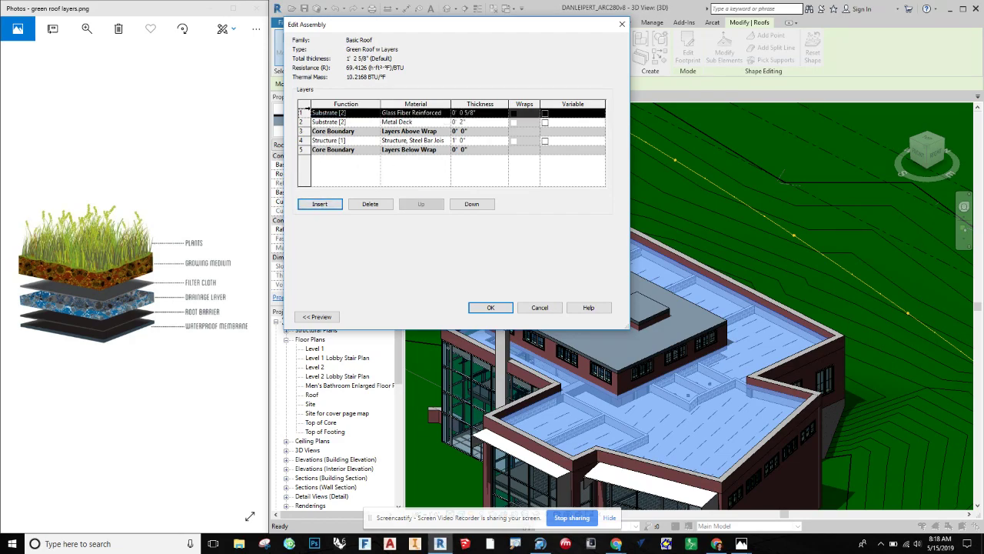
pyautogui.click(319, 204)
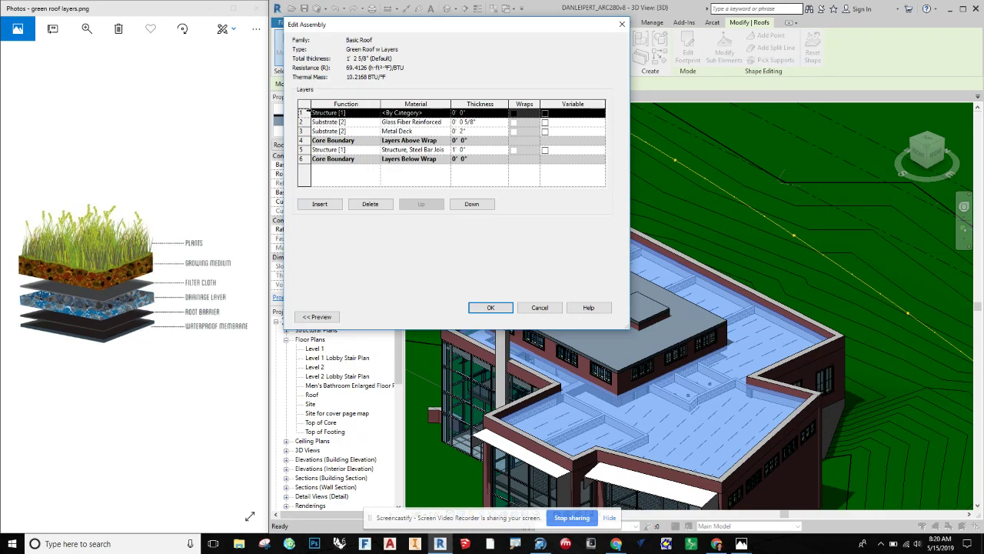
pyautogui.click(341, 113)
pyautogui.click(375, 114)
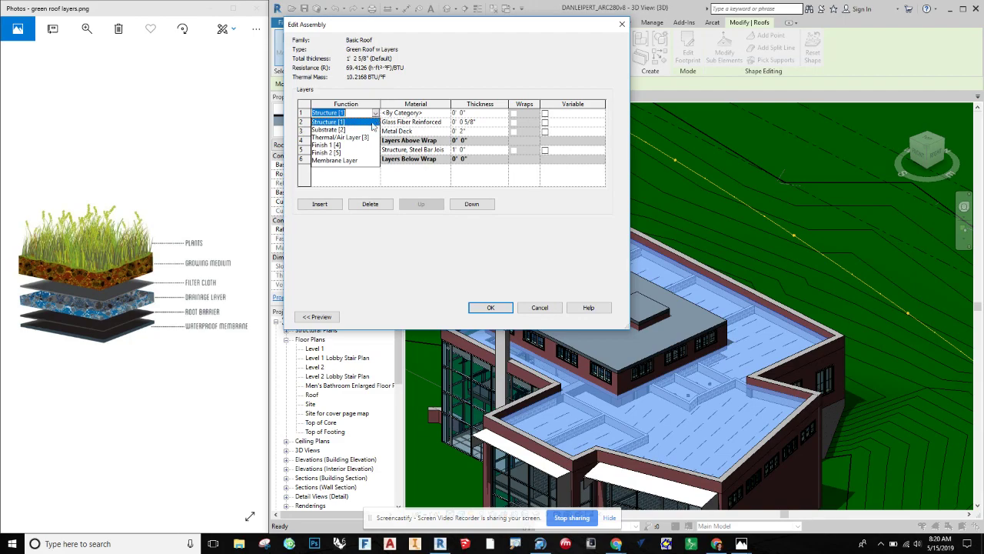
pyautogui.click(335, 161)
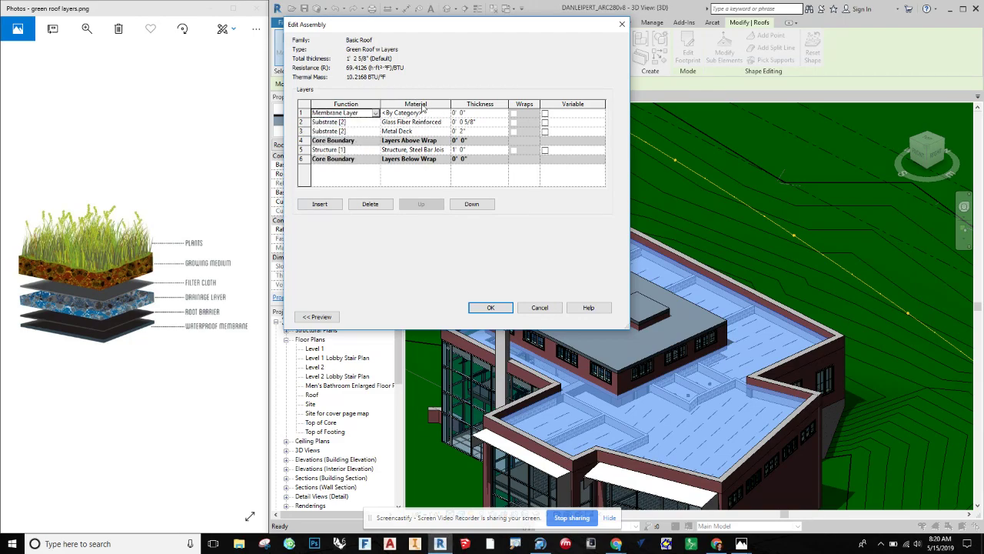
# - Search the materials for epdm and assign Roofing, EPDM Membrane to the new membrane layer
pyautogui.click(435, 113)
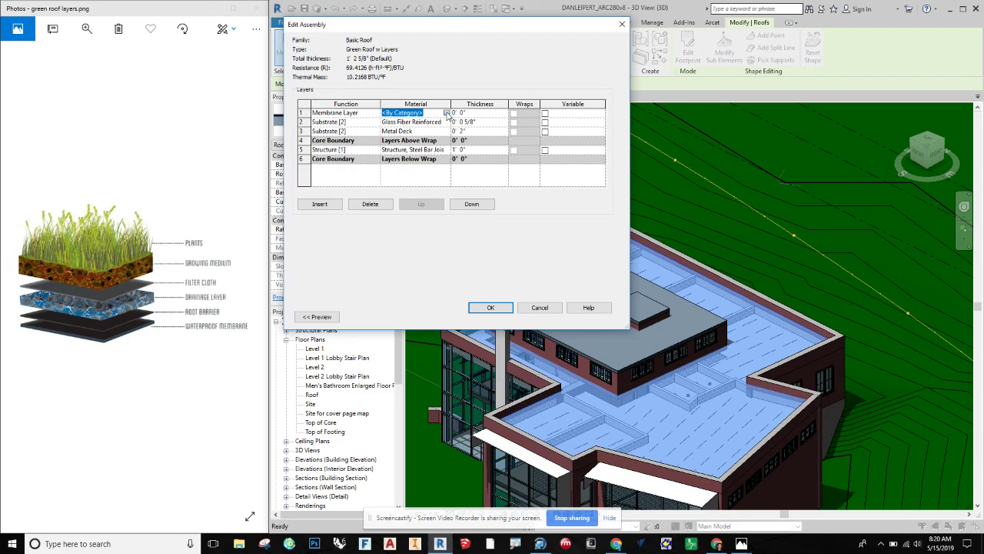
pyautogui.click(446, 113)
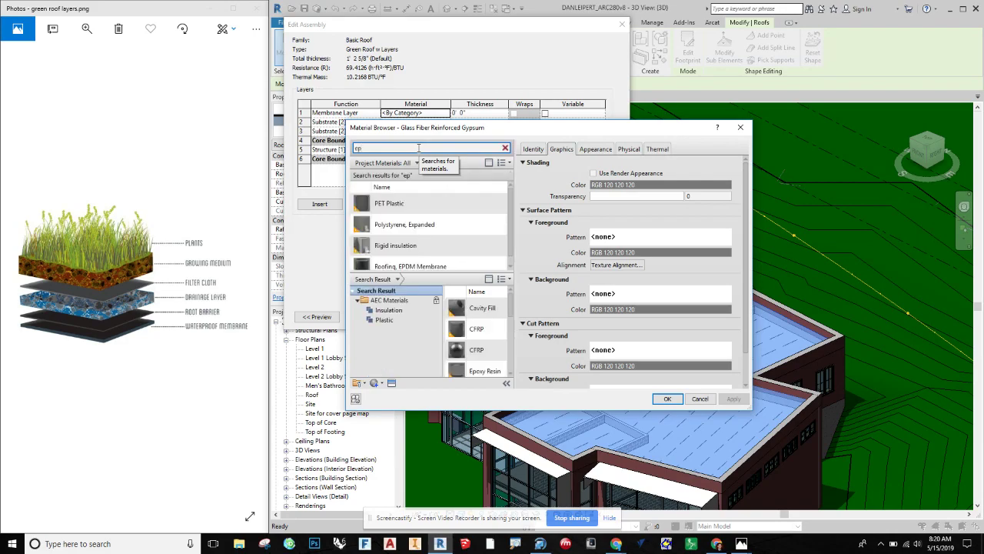
pyautogui.click(461, 203)
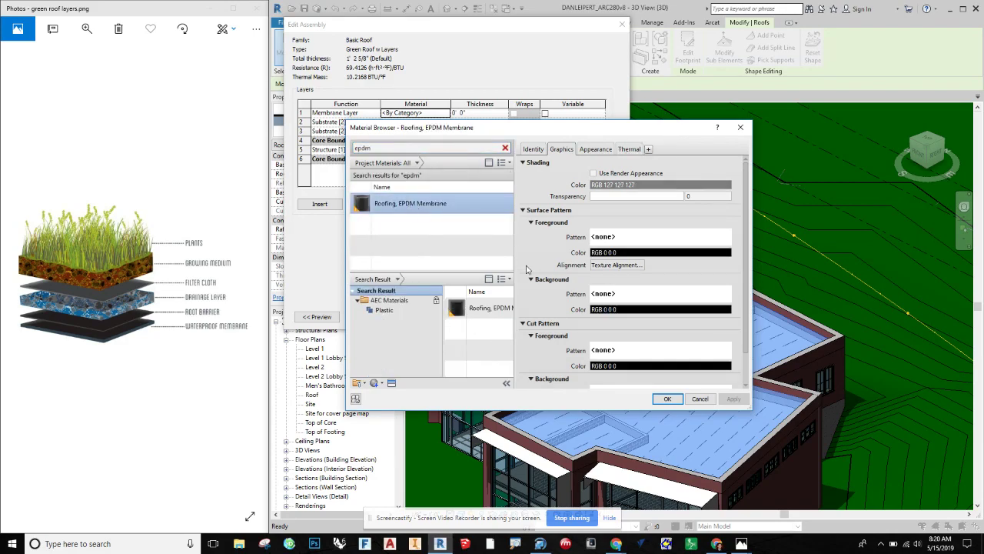
pyautogui.click(667, 398)
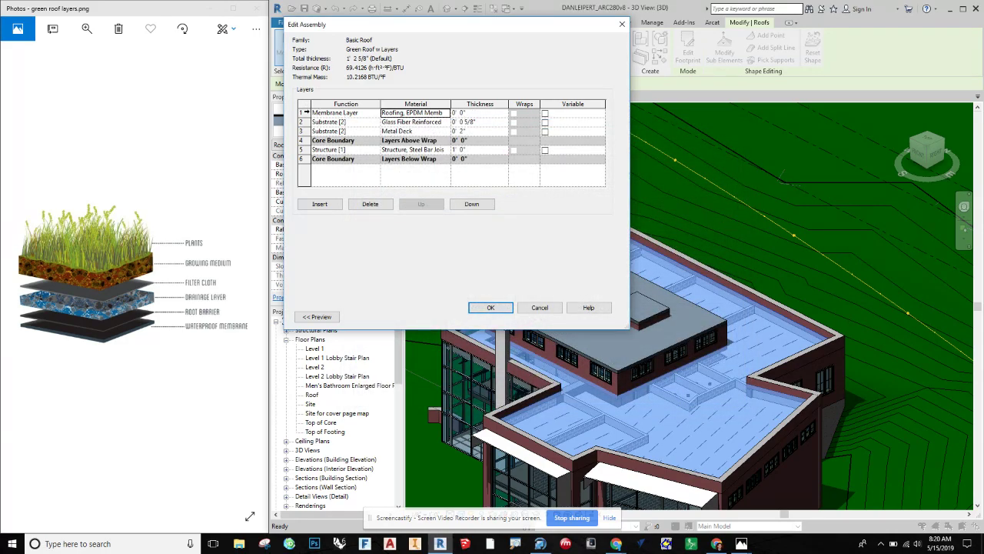
# - Insert a layer above the EPDM membrane layer and set its function to Membrane Layer
pyautogui.click(305, 112)
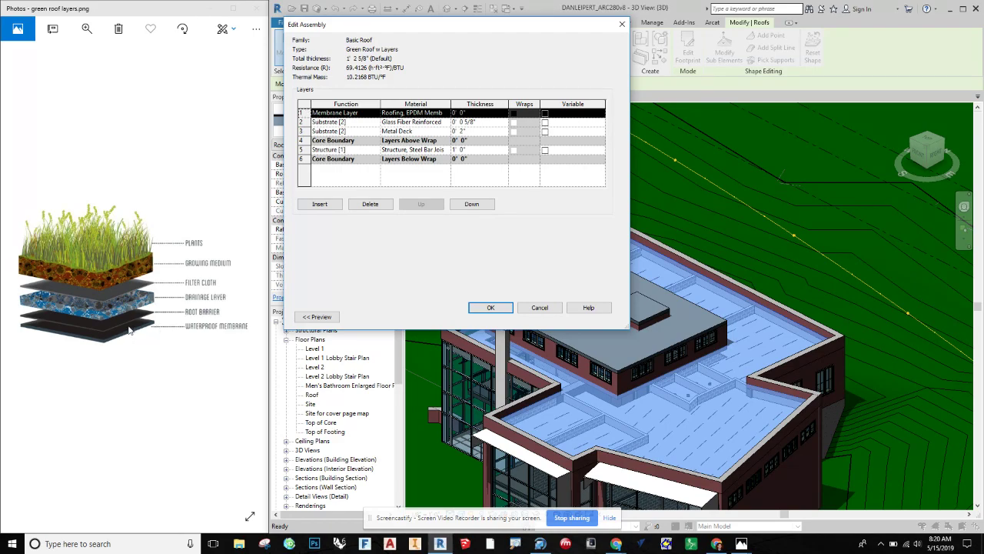
pyautogui.click(320, 205)
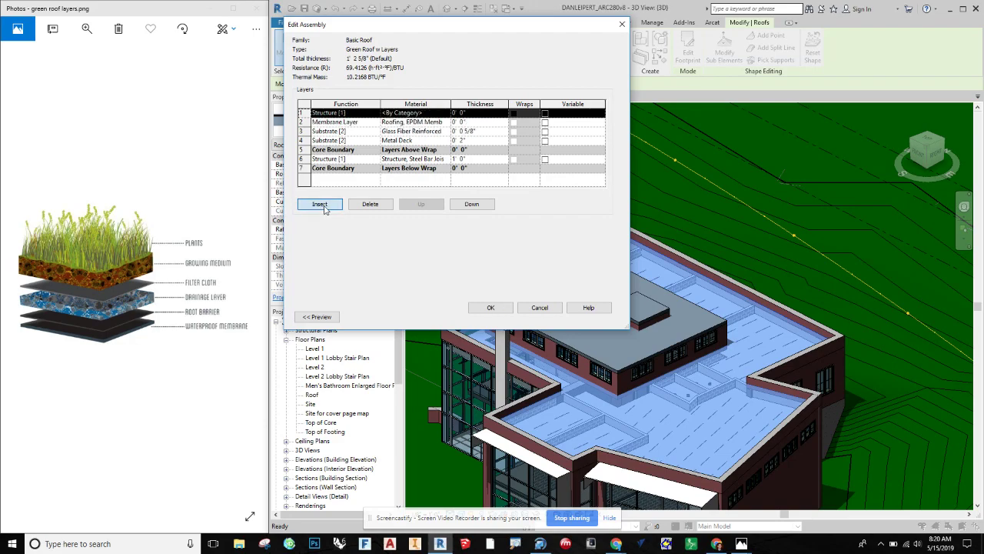
pyautogui.click(376, 113)
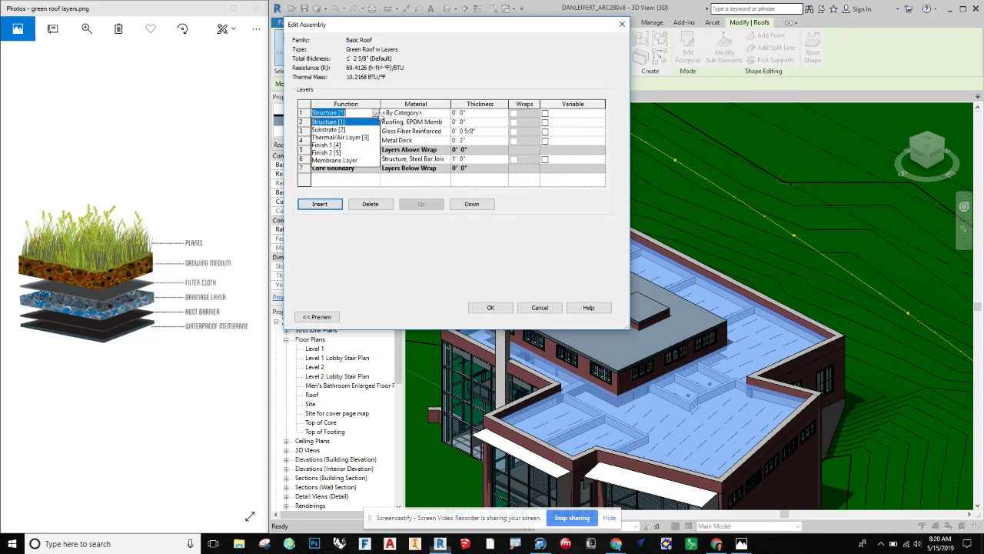
pyautogui.click(337, 160)
# - Search the materials for root to find a root barrier material for the uppermost membrane layer
pyautogui.click(444, 114)
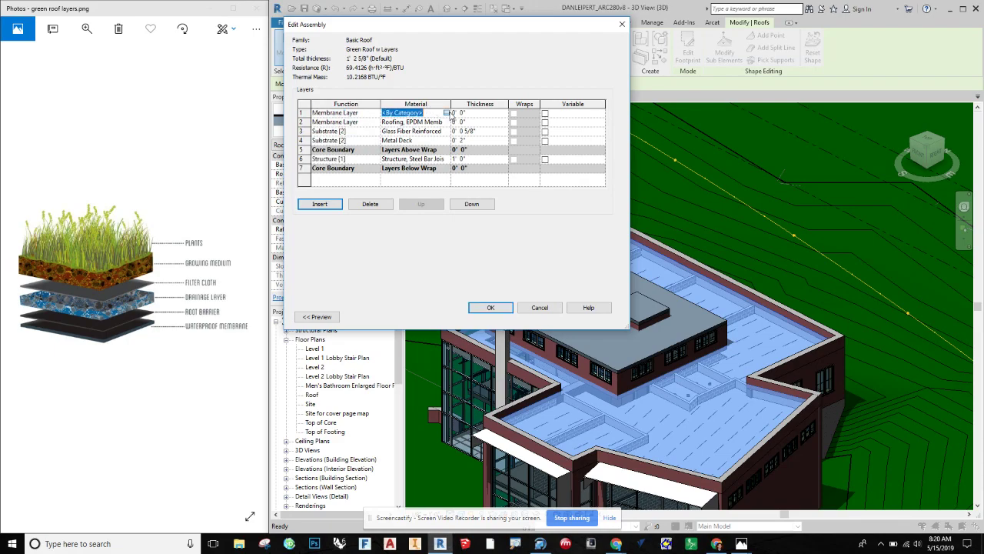
pyautogui.click(446, 113)
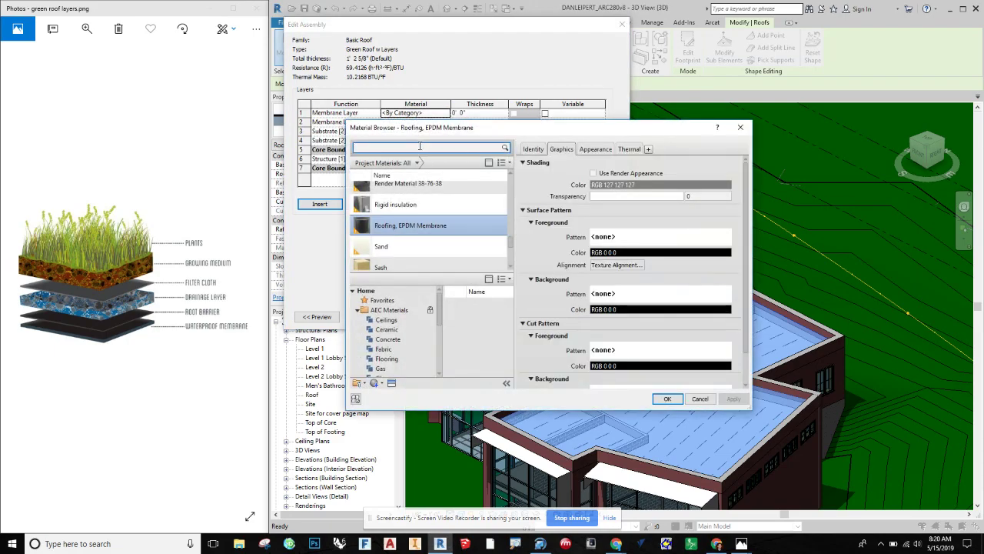
pyautogui.click(419, 147)
pyautogui.write('root')
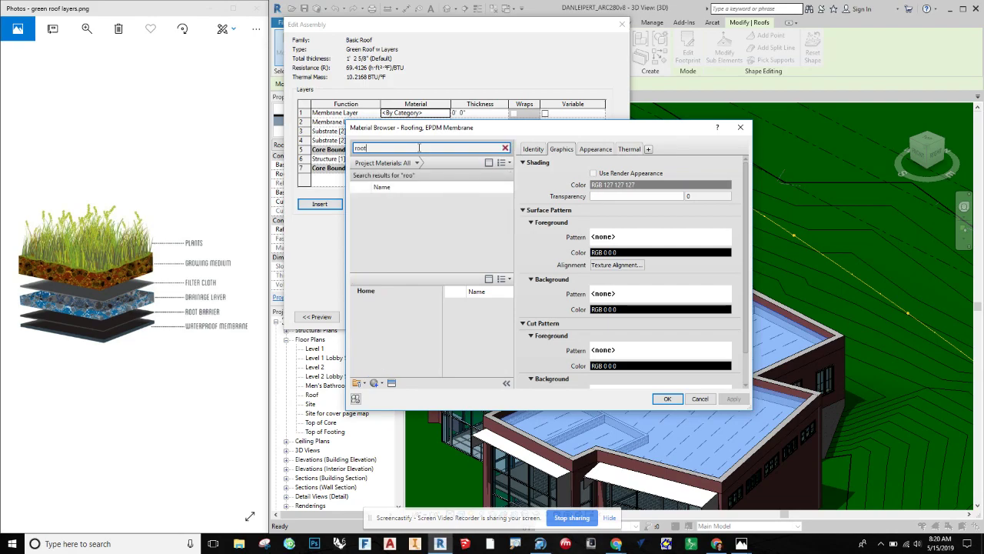
pyautogui.press('BackSpace')
pyautogui.press('BackSpace')
pyautogui.press('BackSpace')
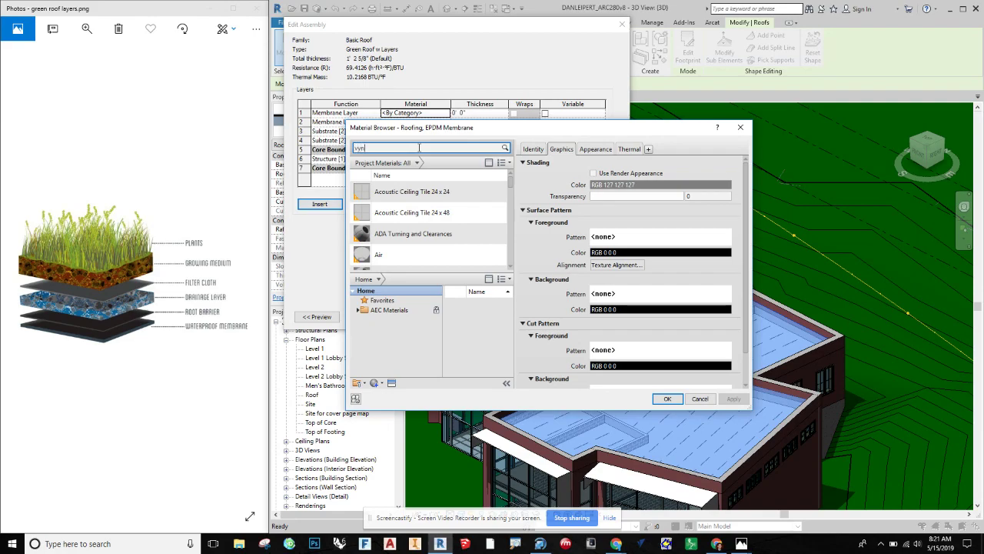
# - Search the materials for vinyl and assign Laminate, Ivory, Matte to the uppermost membrane layer
pyautogui.scroll(-1, 476, 327)
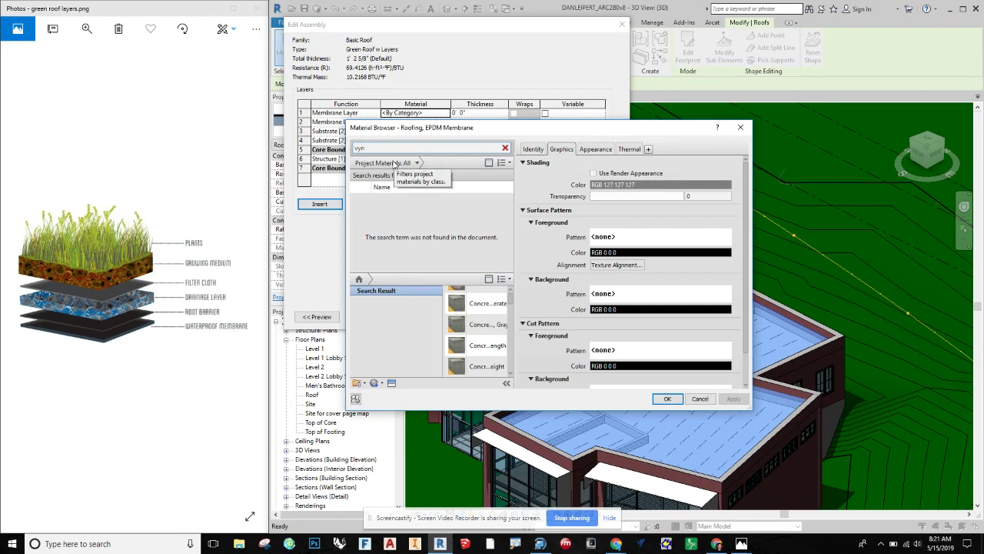
pyautogui.press('BackSpace')
pyautogui.write('in')
pyautogui.write('vi')
pyautogui.write('nyl')
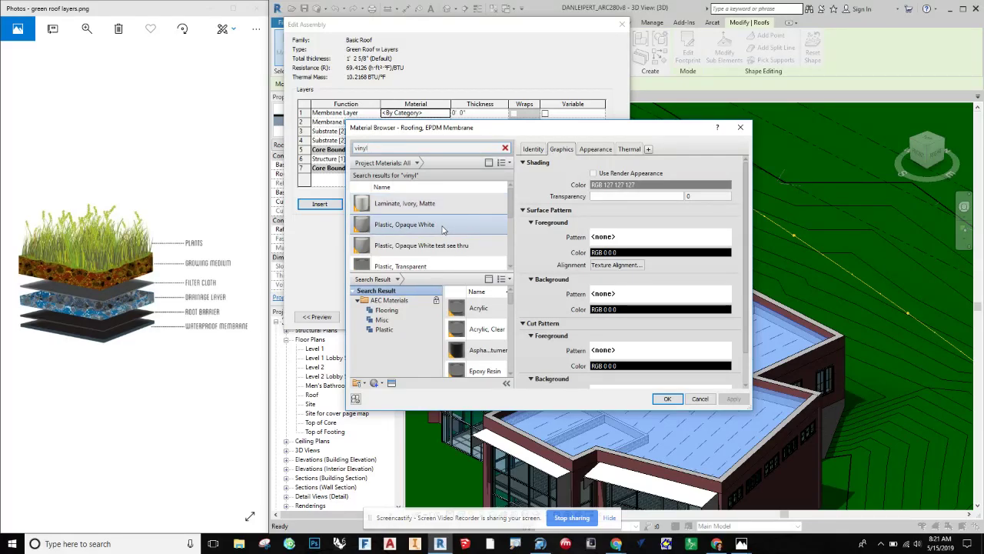
pyautogui.click(408, 203)
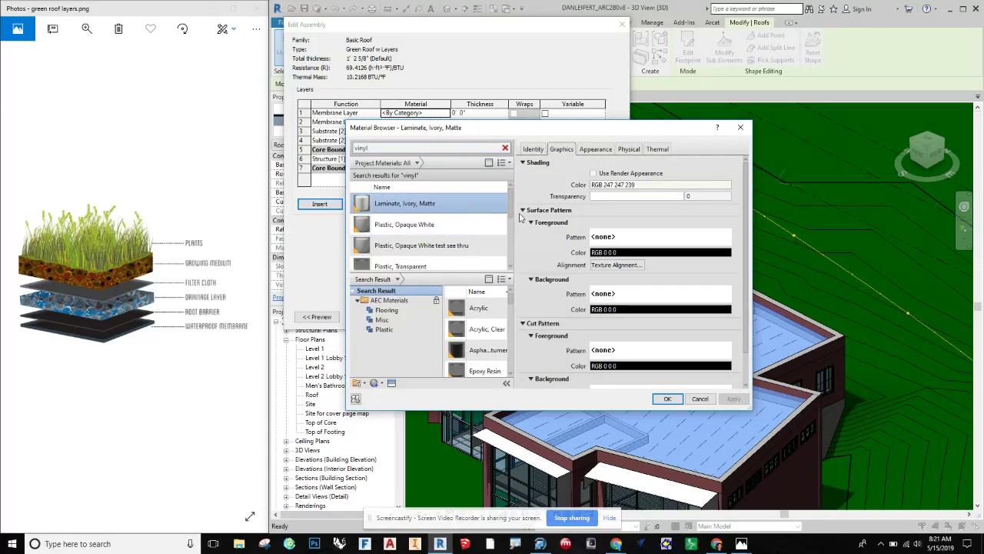
pyautogui.click(667, 398)
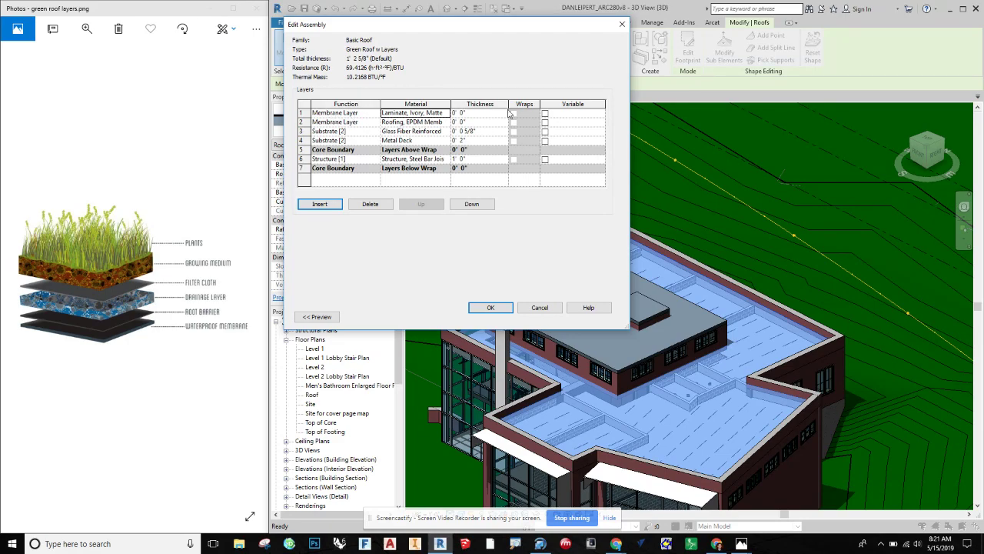
# - Insert a layer above the Laminate, Ivory, Matte layer and set its function to Substrate [2]
pyautogui.click(306, 113)
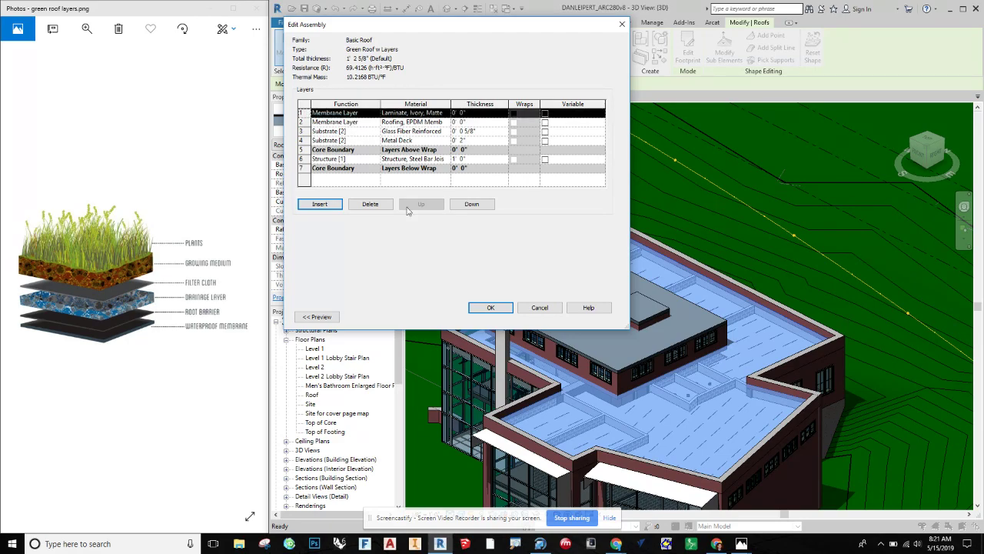
pyautogui.click(320, 204)
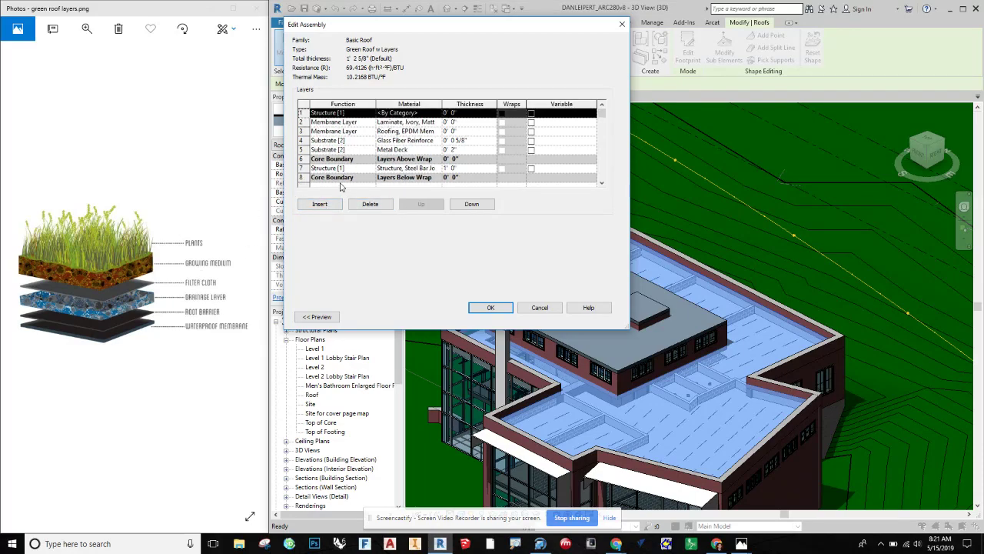
pyautogui.click(361, 113)
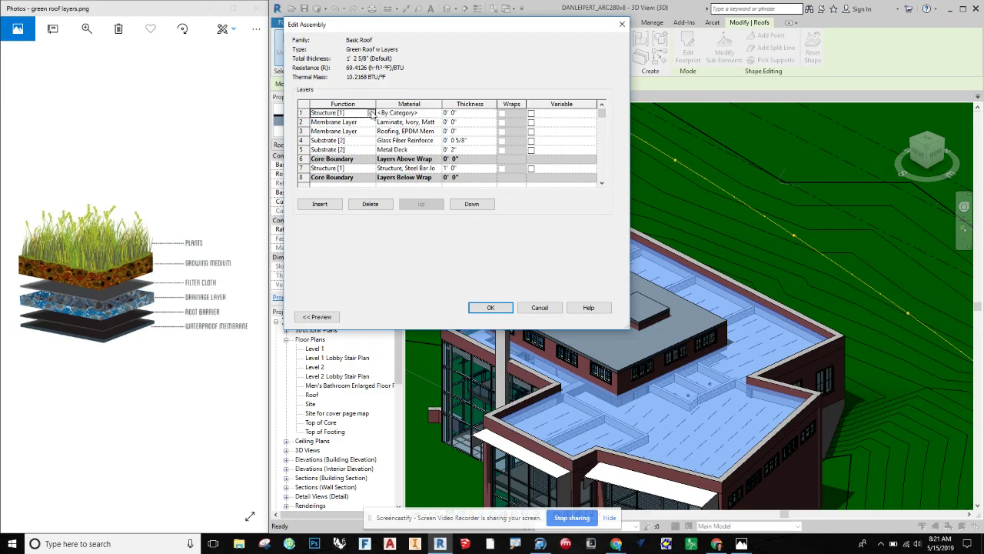
pyautogui.click(371, 113)
pyautogui.click(340, 131)
# - Search the materials for drain and inspect the Drain material's identity, graphics and appearance properties for the uppermost substrate layer
pyautogui.click(430, 115)
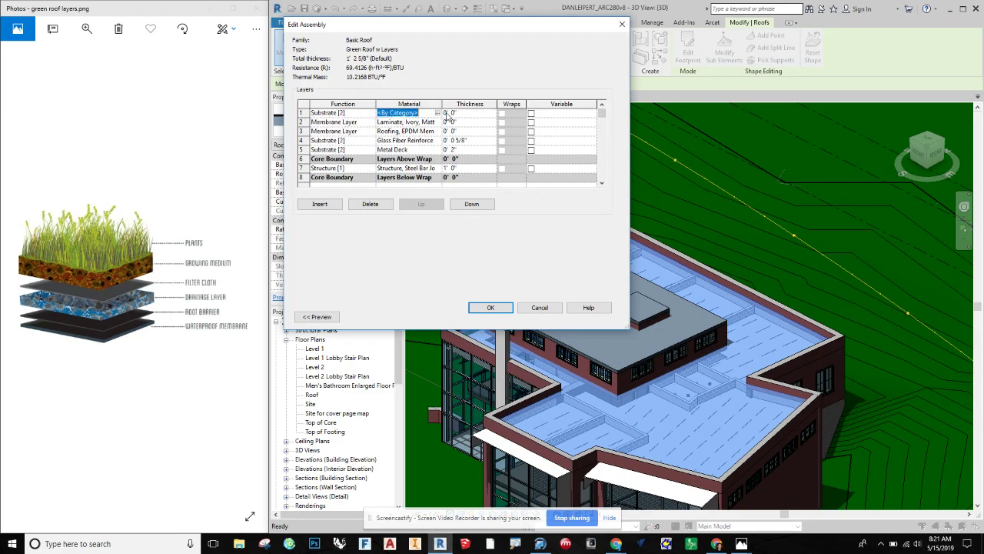
pyautogui.click(439, 113)
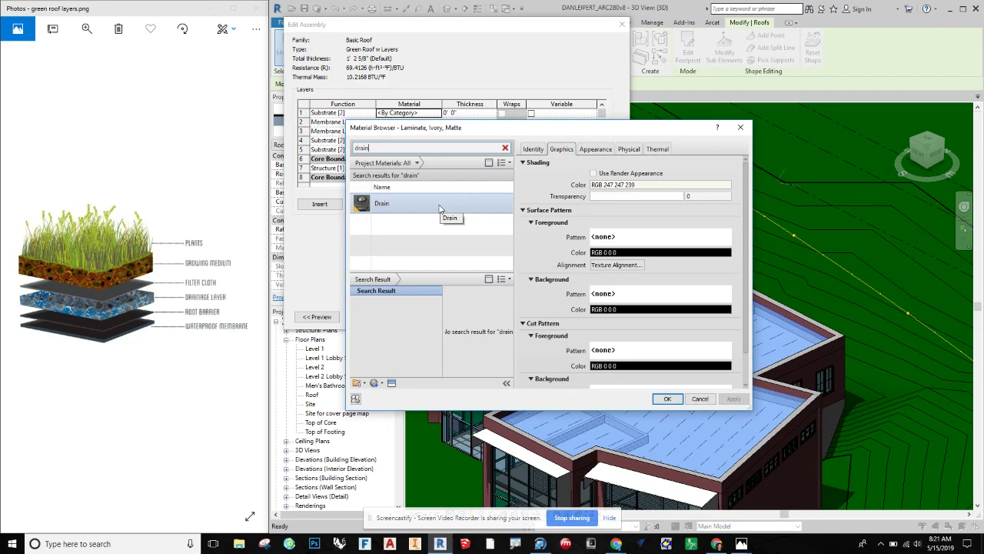
pyautogui.click(438, 203)
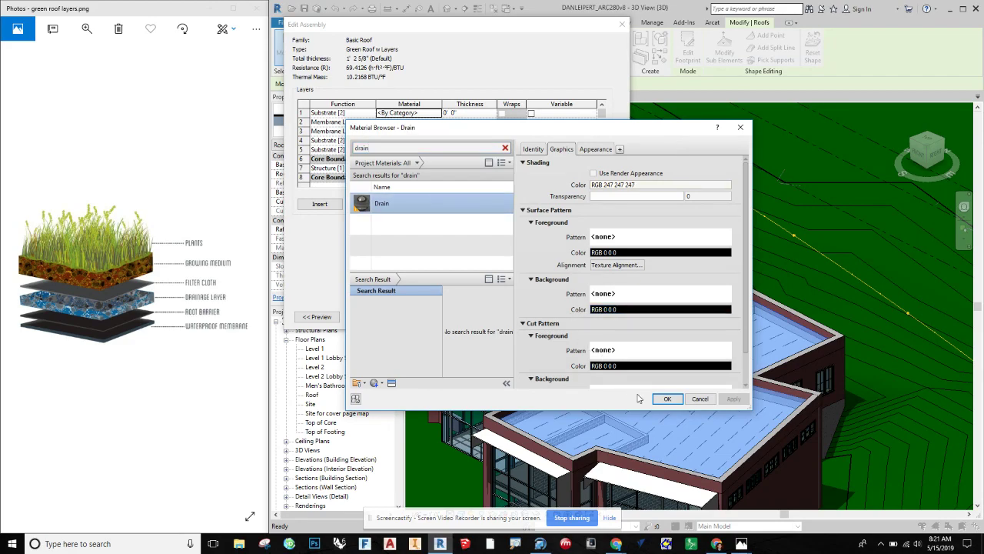
pyautogui.click(540, 149)
pyautogui.click(567, 149)
pyautogui.click(599, 150)
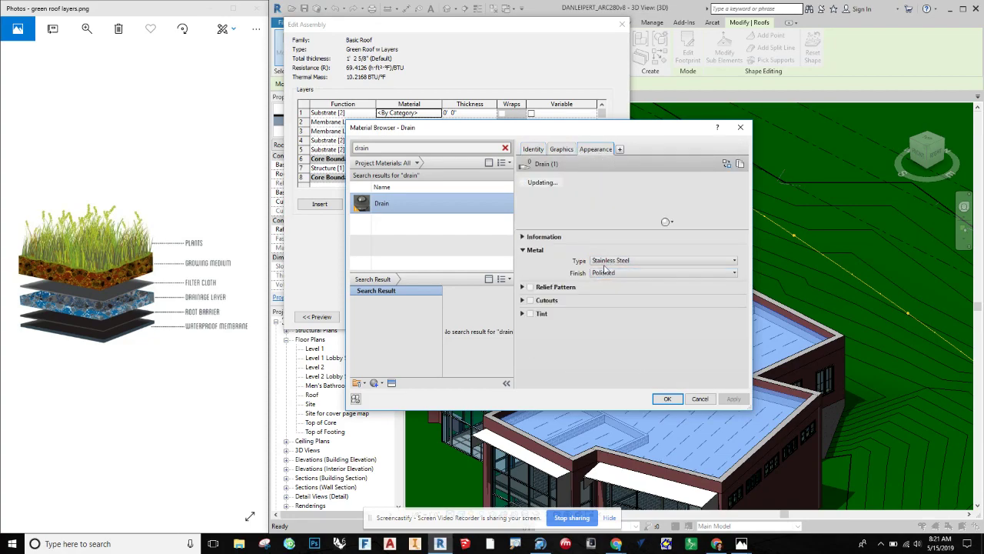
# - Search the materials for matt and look through the AEC Materials results for a suitable drainage material
pyautogui.doubleClick(443, 149)
pyautogui.write('matt')
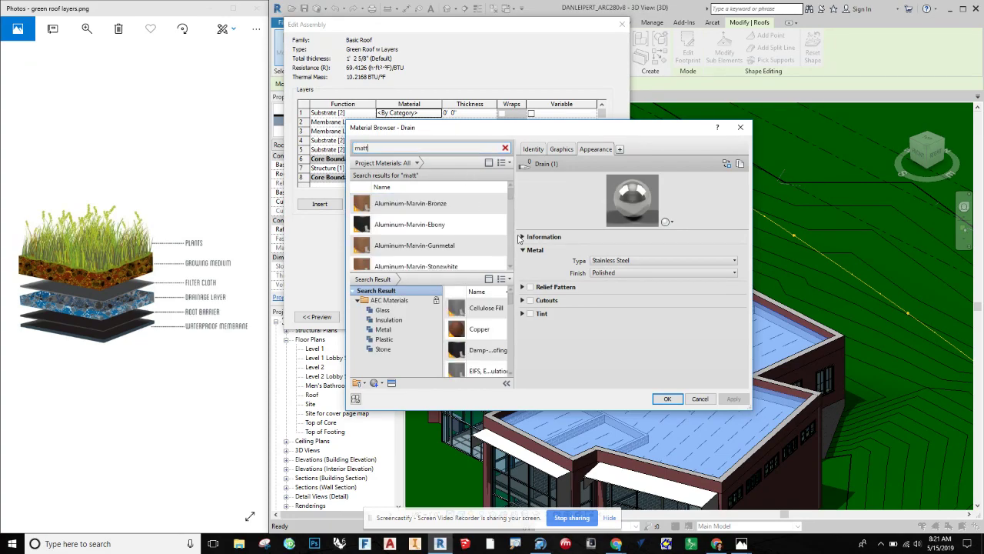
pyautogui.moveTo(751, 408); pyautogui.dragTo(957, 486)
pyautogui.scroll(-1, 538, 423)
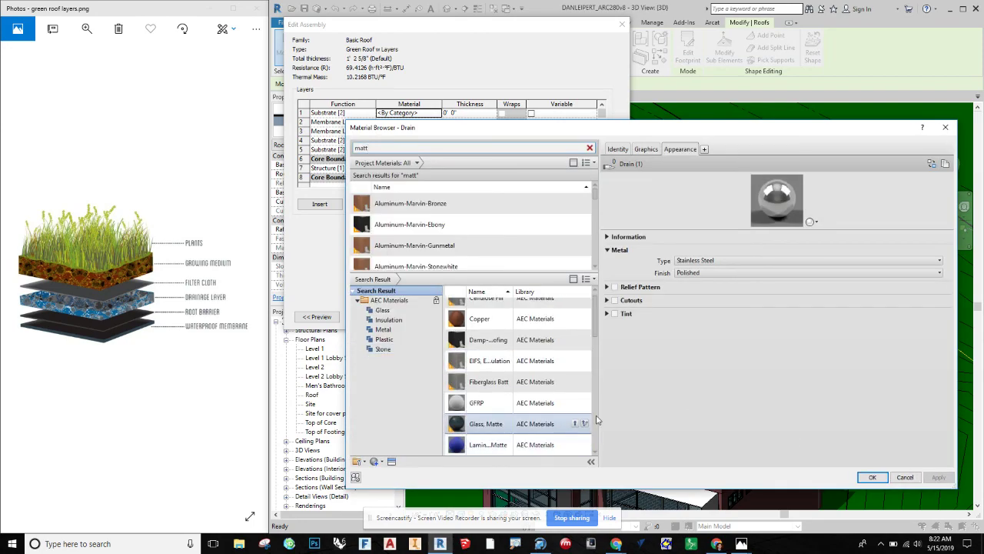
pyautogui.moveTo(599, 415); pyautogui.dragTo(694, 413)
pyautogui.scroll(1, 500, 377)
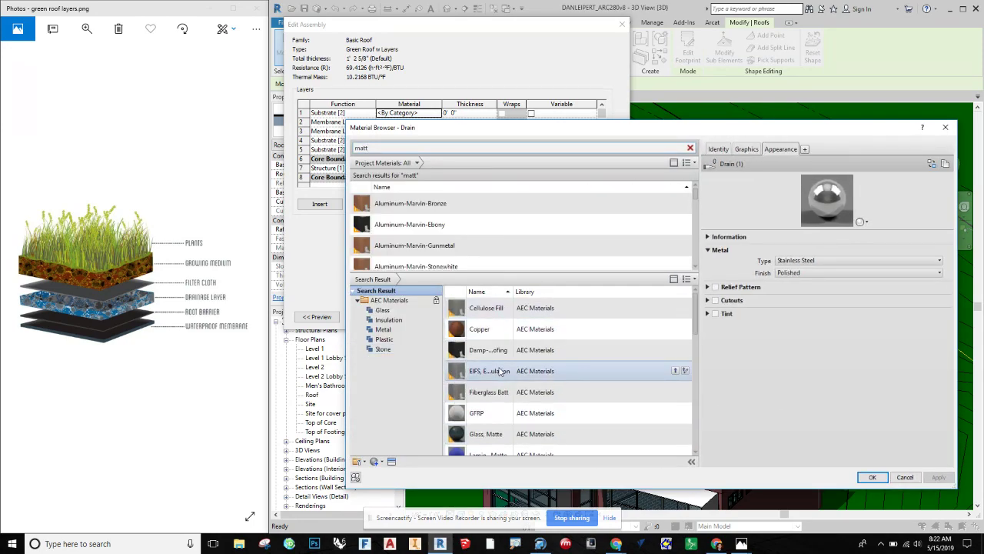
pyautogui.scroll(-6, 495, 312)
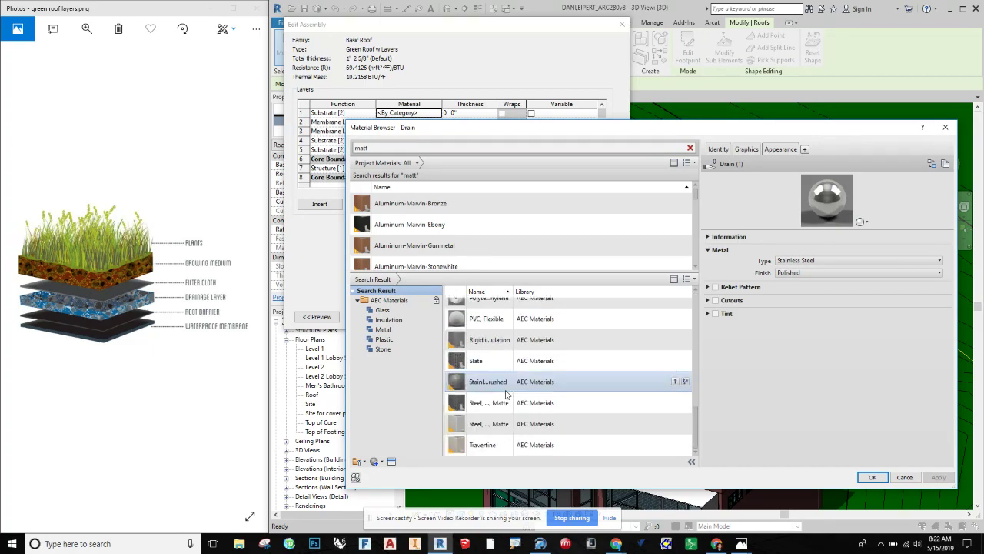
pyautogui.scroll(1, 508, 311)
pyautogui.moveTo(510, 292); pyautogui.dragTo(588, 291)
pyautogui.scroll(-1, 547, 374)
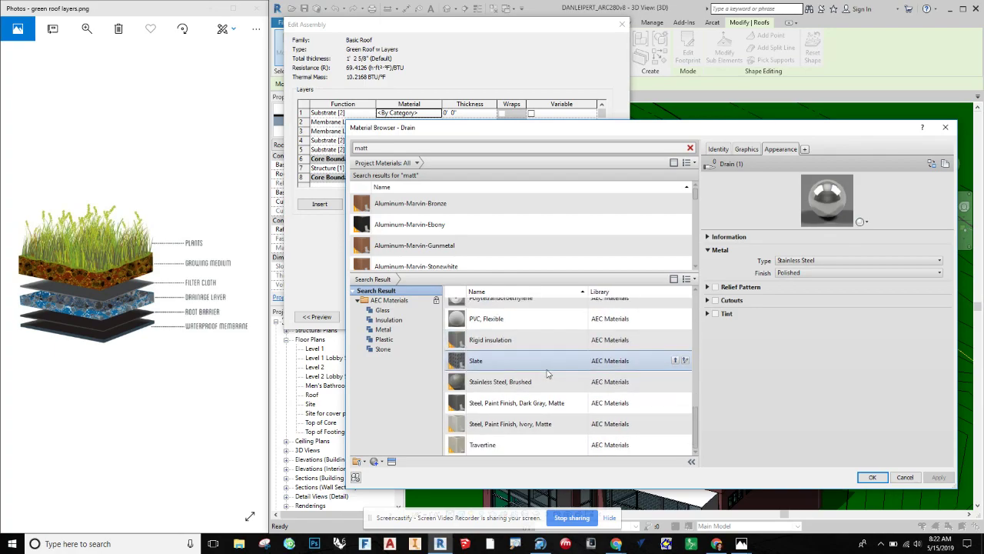
pyautogui.scroll(5, 548, 374)
pyautogui.scroll(-2, 542, 374)
pyautogui.scroll(2, 542, 376)
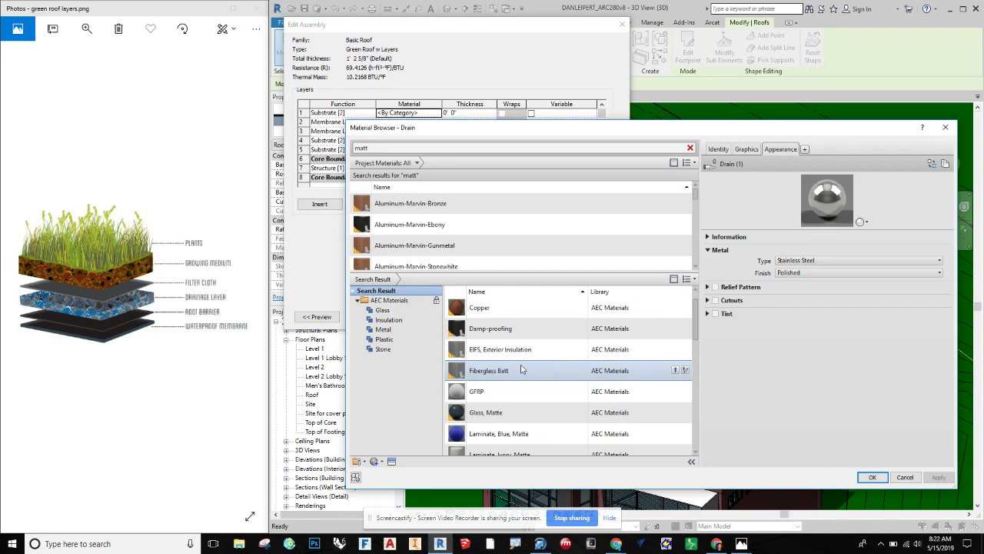
pyautogui.scroll(1, 521, 370)
# - Add Cellulose Fill from the AEC library, assign it to the uppermost substrate layer, and set that layer's thickness to 2"
pyautogui.click(530, 312)
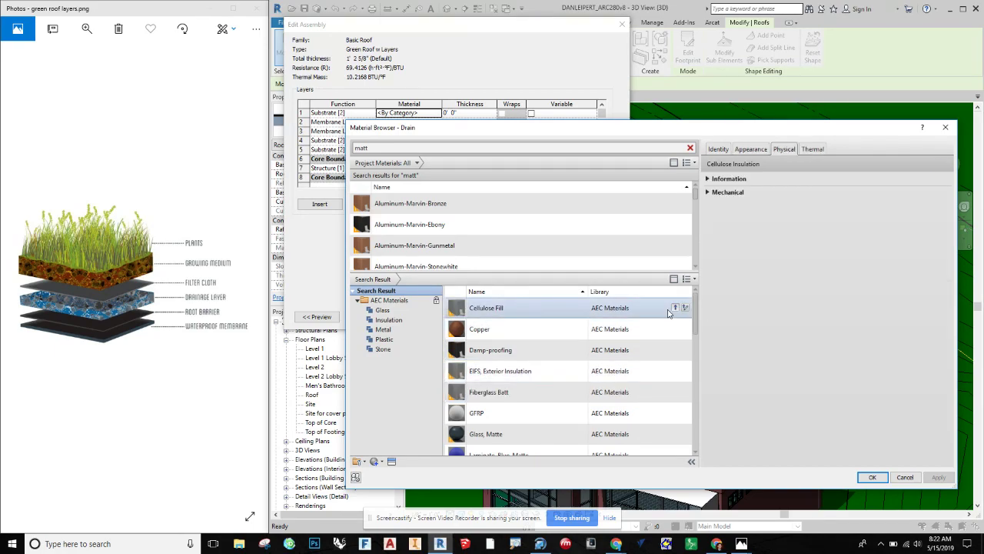
pyautogui.click(674, 308)
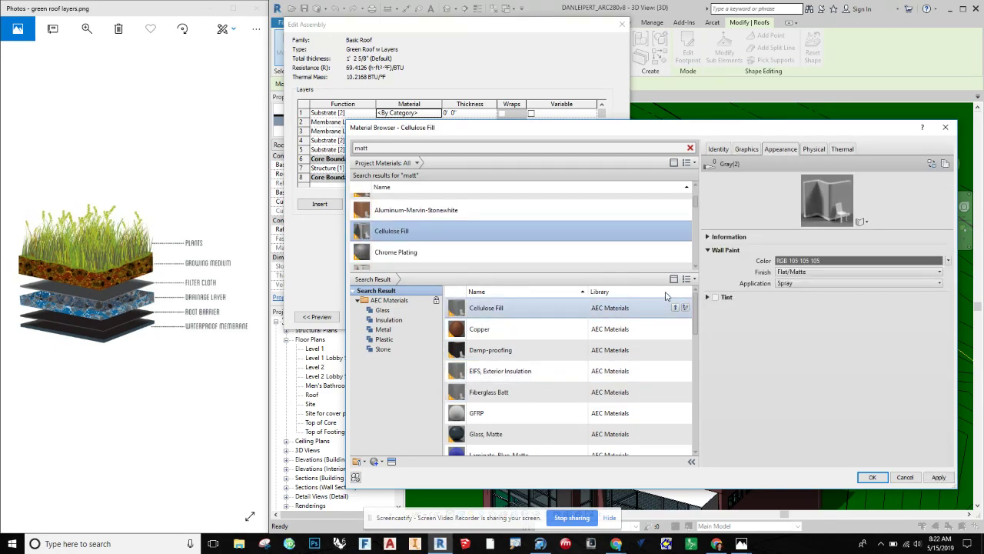
pyautogui.click(939, 478)
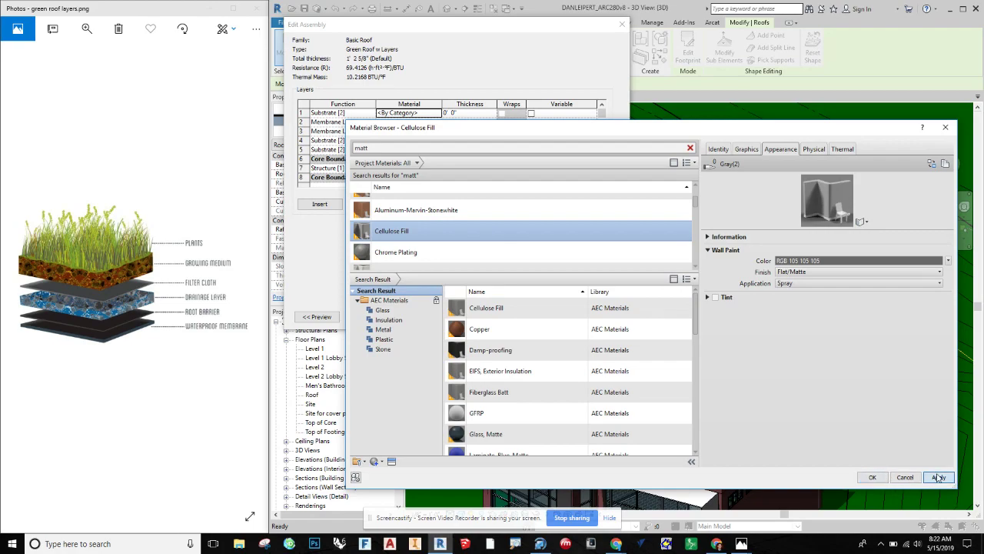
pyautogui.click(723, 150)
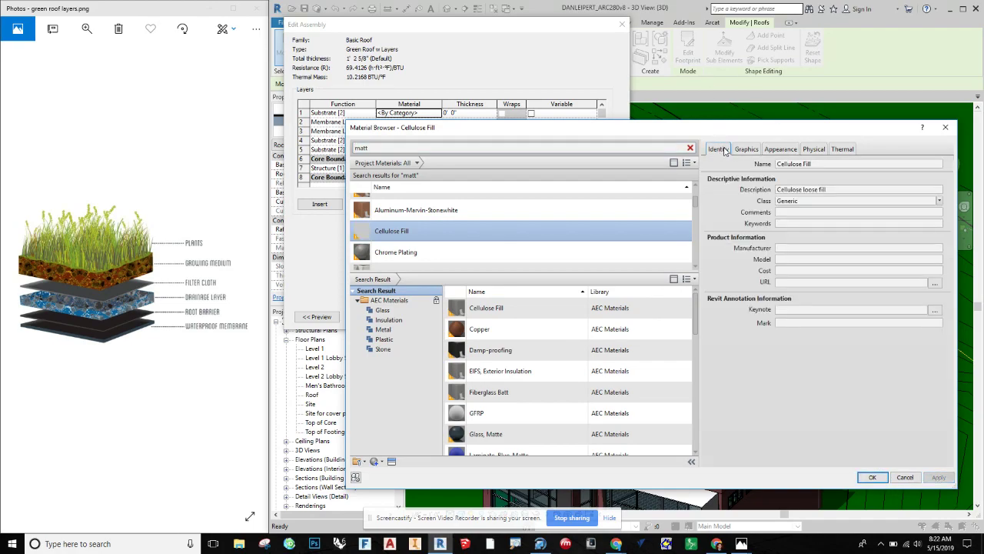
pyautogui.click(744, 151)
pyautogui.click(790, 152)
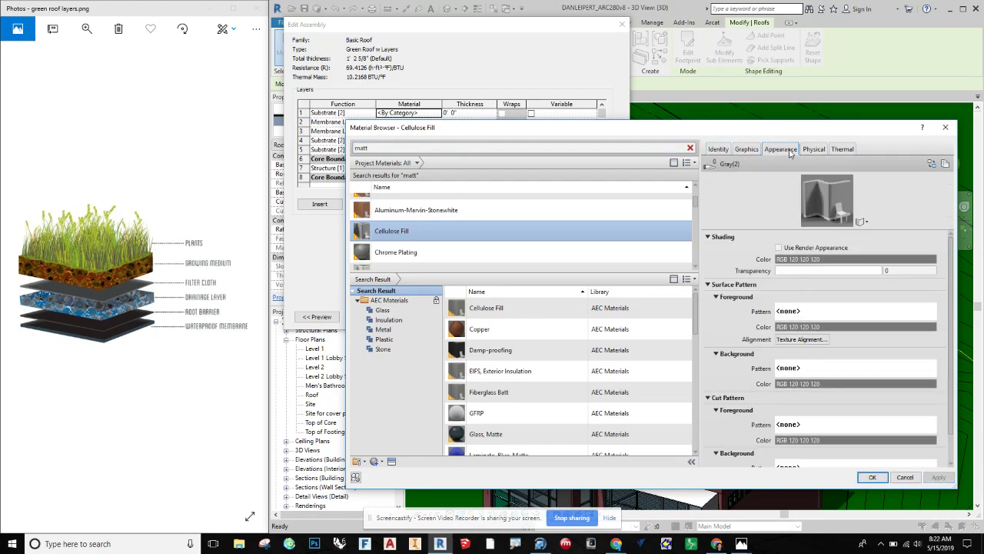
pyautogui.click(722, 151)
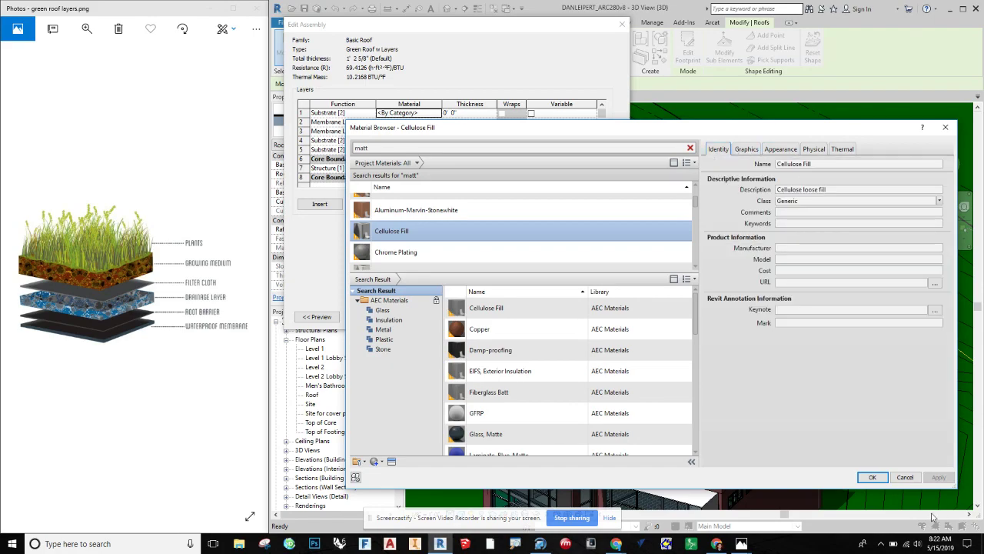
pyautogui.click(872, 477)
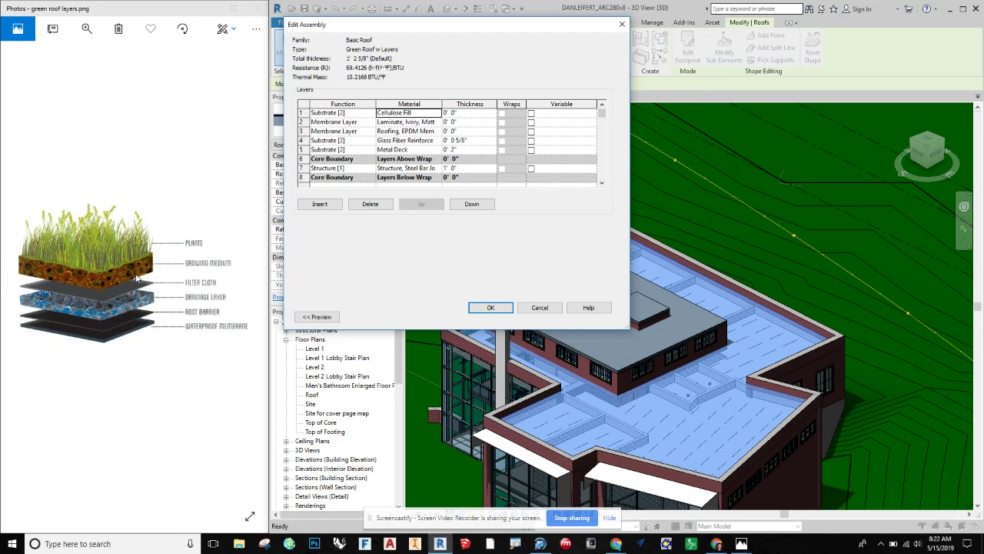
pyautogui.click(454, 113)
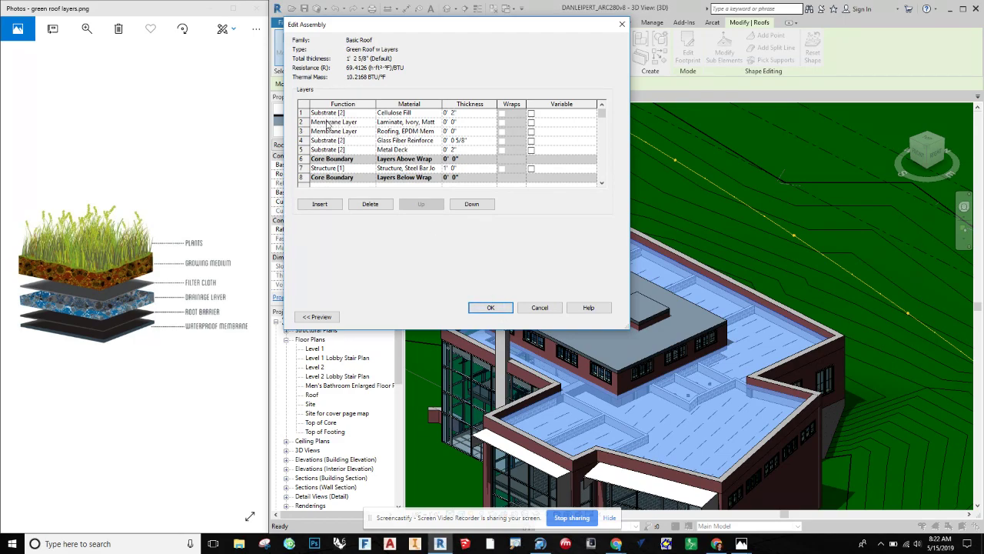
# - Insert a layer above the Cellulose Fill layer and set its function to Membrane Layer
pyautogui.click(320, 203)
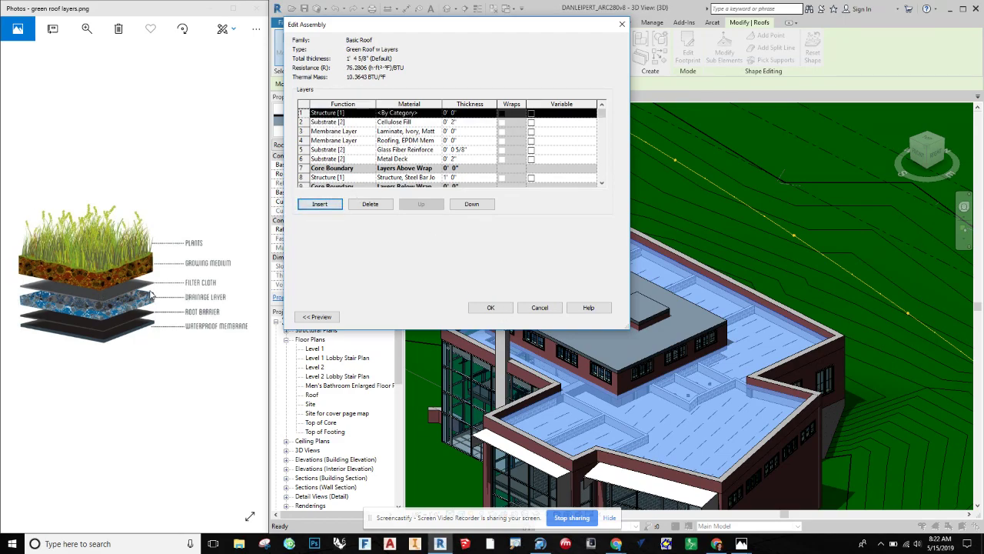
pyautogui.click(351, 114)
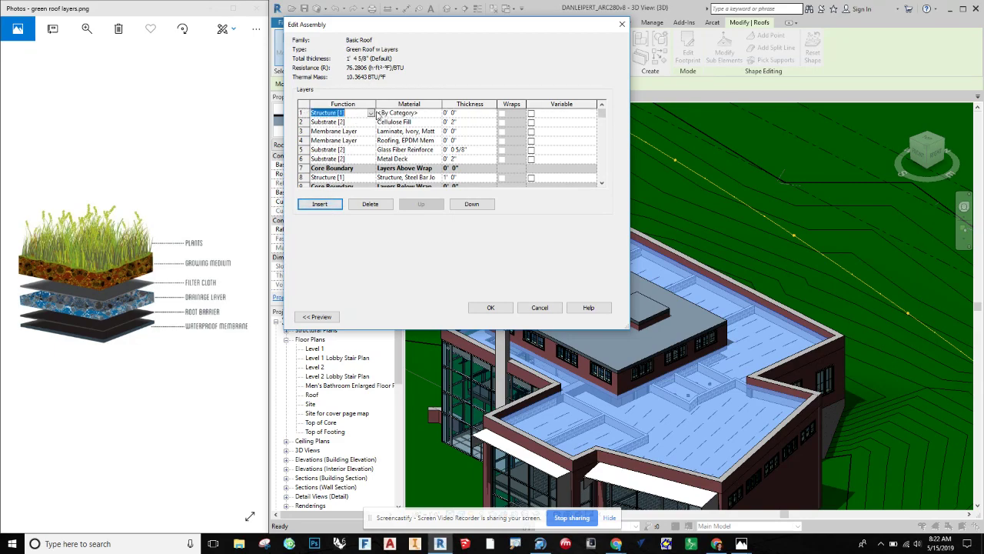
pyautogui.click(371, 113)
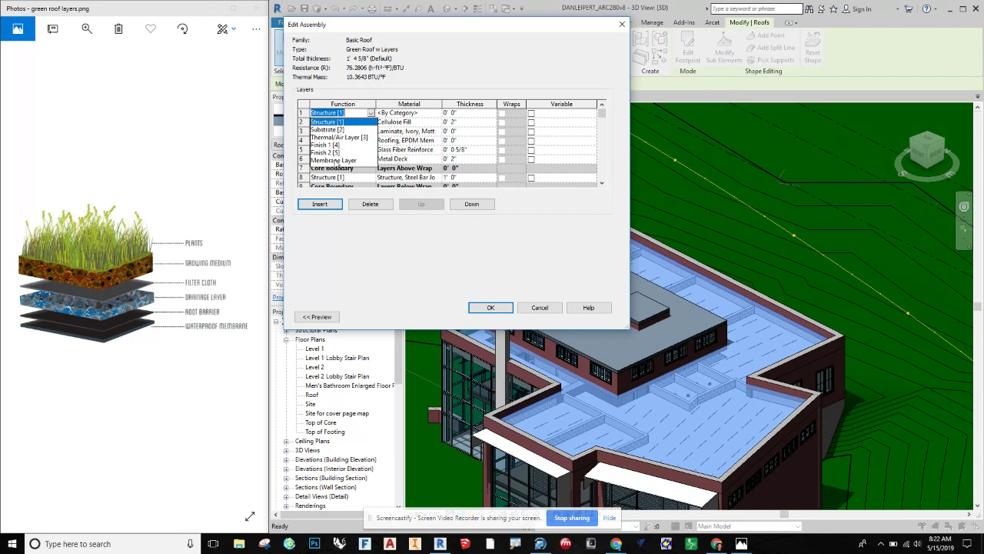
pyautogui.click(333, 160)
# - Search the materials for filter and cloth, and assign Canvas from the AEC library to the uppermost membrane layer
pyautogui.click(406, 114)
pyautogui.click(439, 113)
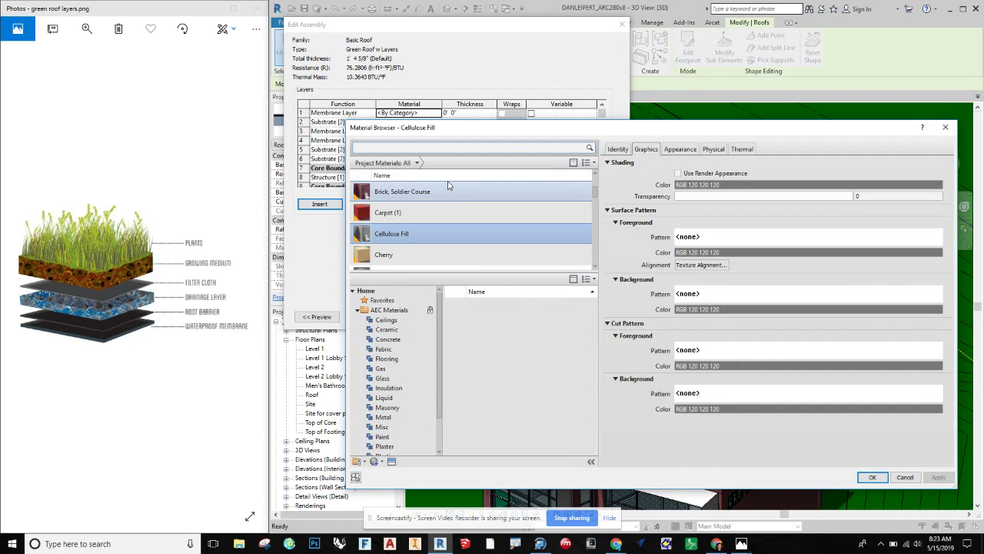
pyautogui.write('filter')
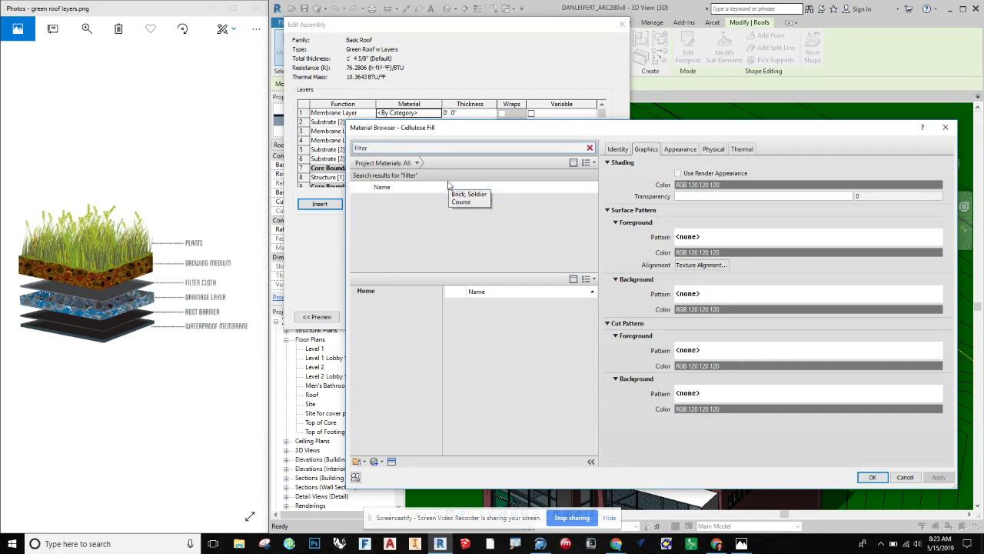
pyautogui.press('BackSpace')
pyautogui.press('BackSpace')
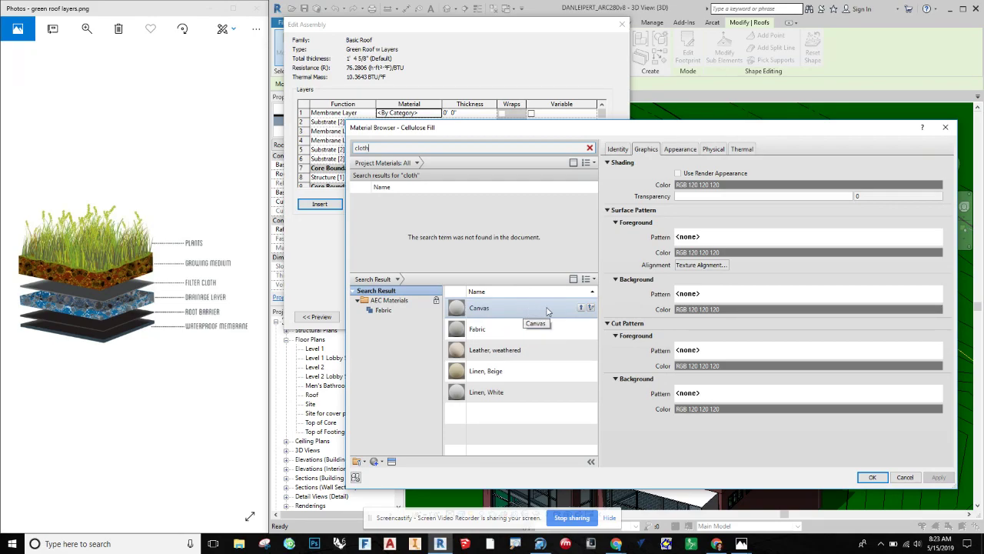
pyautogui.click(582, 308)
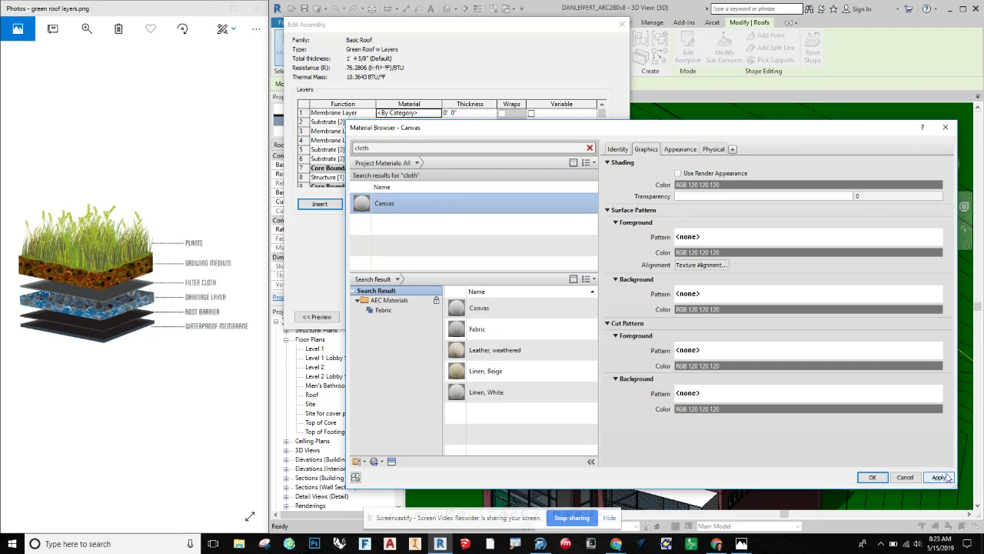
pyautogui.click(875, 476)
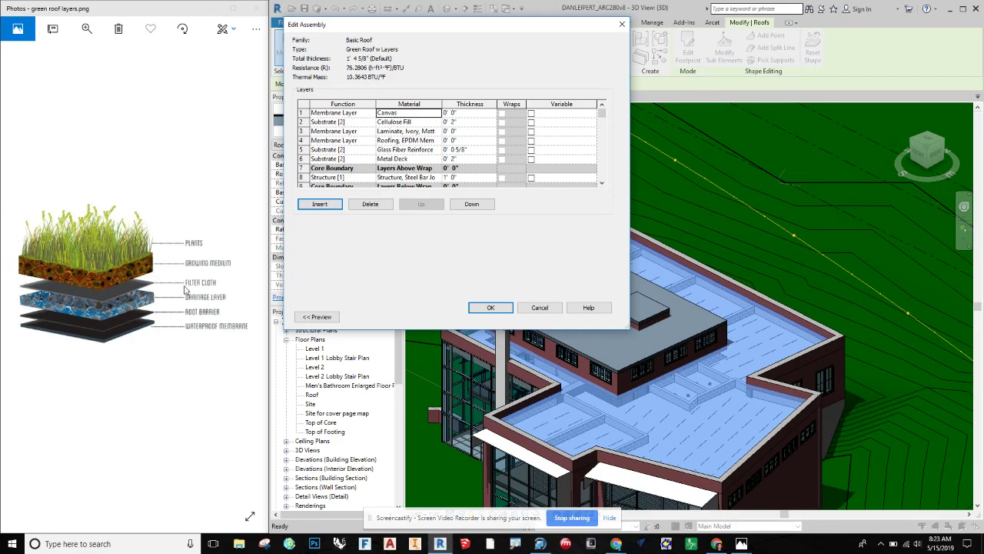
# - Create a new material in the project while editing the material of the Canvas membrane layer
pyautogui.click(400, 114)
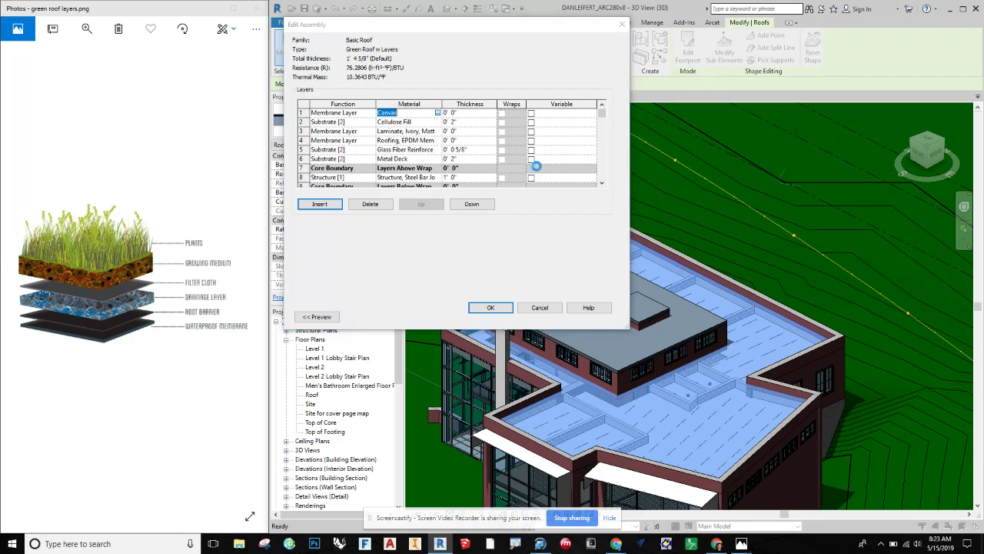
pyautogui.click(437, 114)
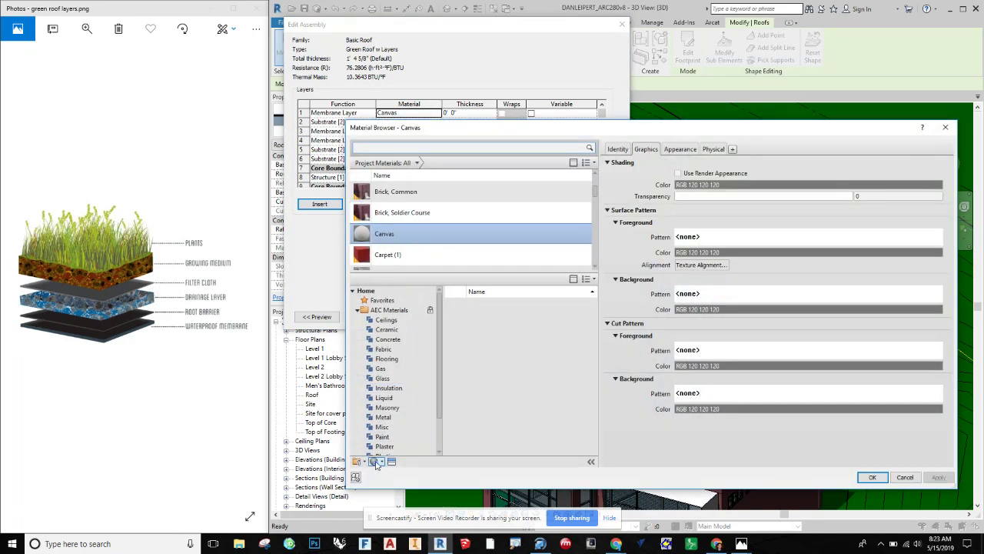
pyautogui.click(378, 462)
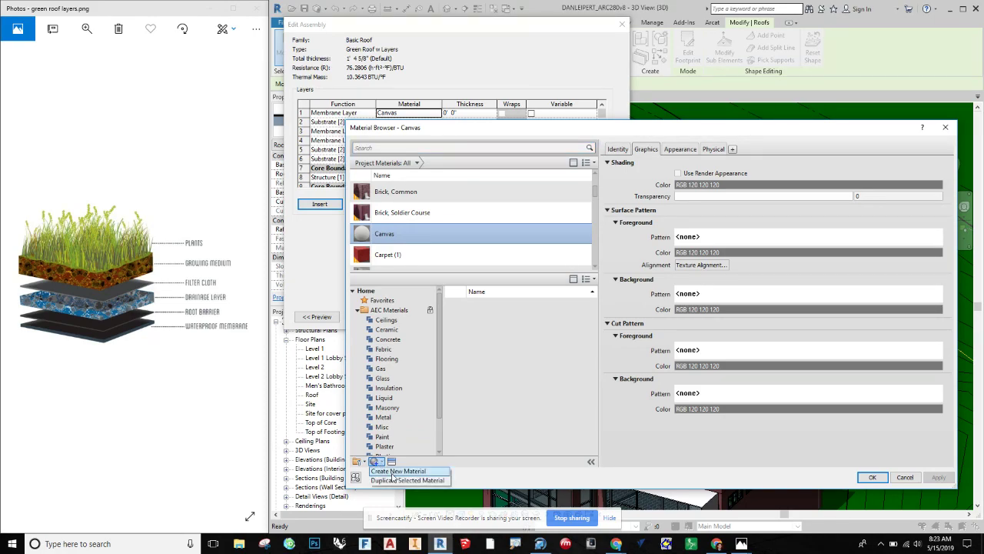
pyautogui.click(397, 471)
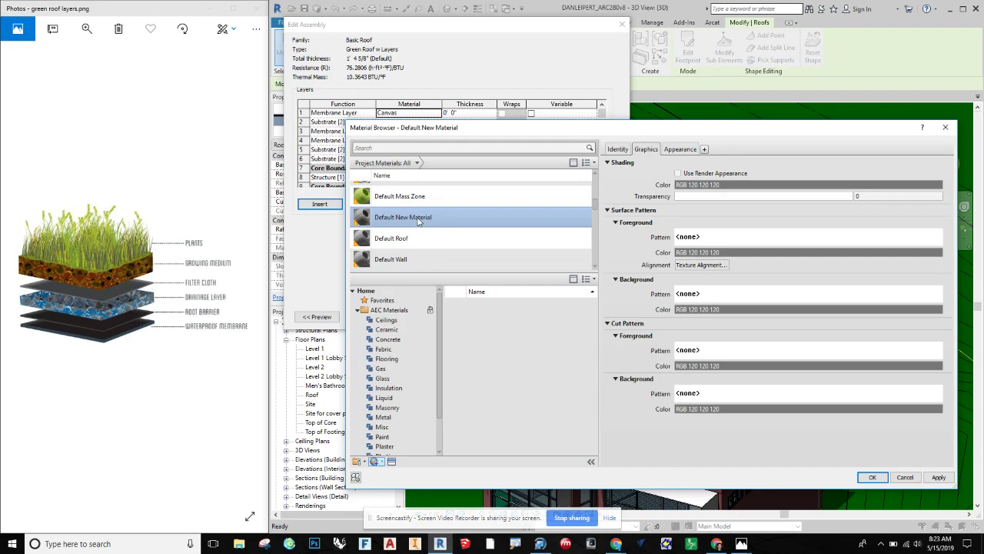
# - Duplicate the Canvas material and name the copy Filter Cloth
pyautogui.scroll(5, 412, 230)
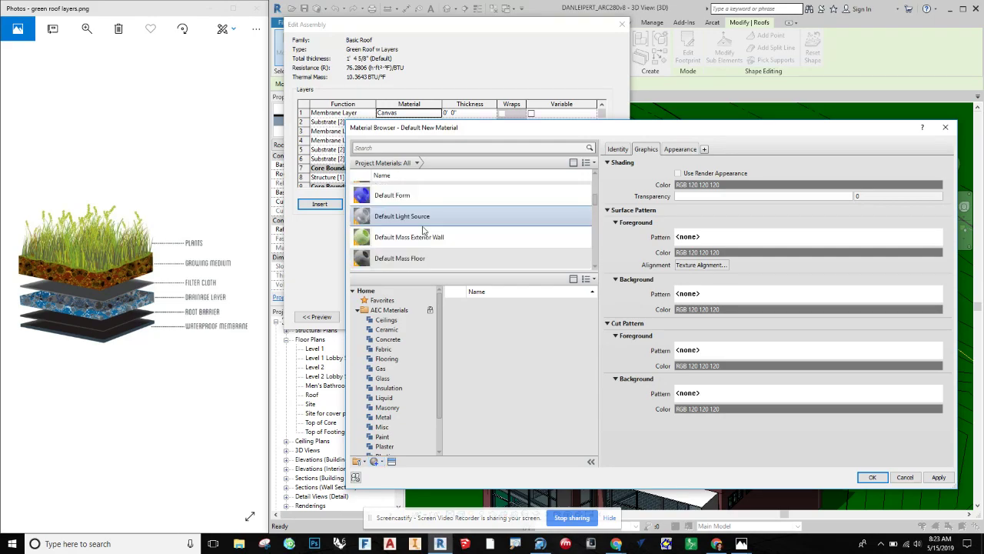
pyautogui.scroll(3, 422, 231)
pyautogui.scroll(-3, 415, 239)
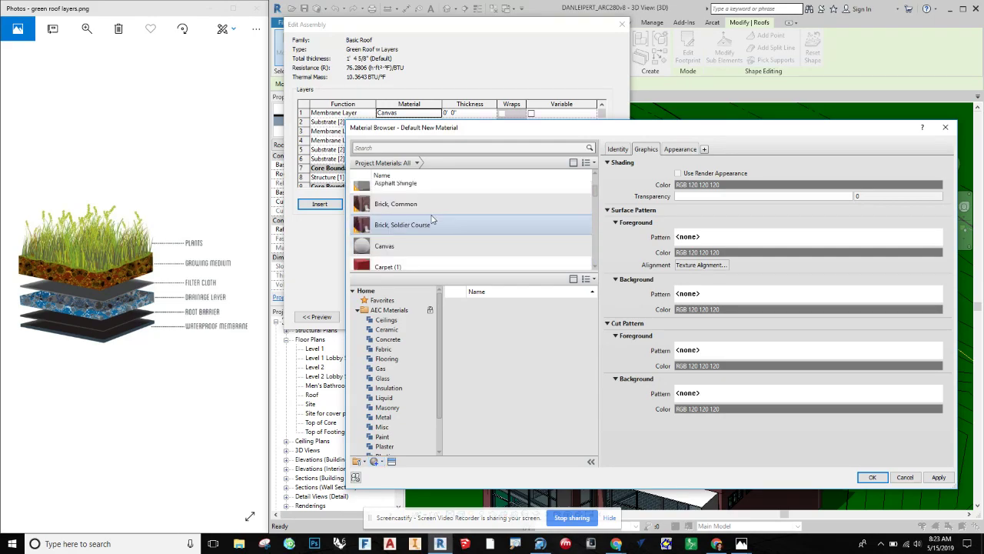
pyautogui.click(415, 245)
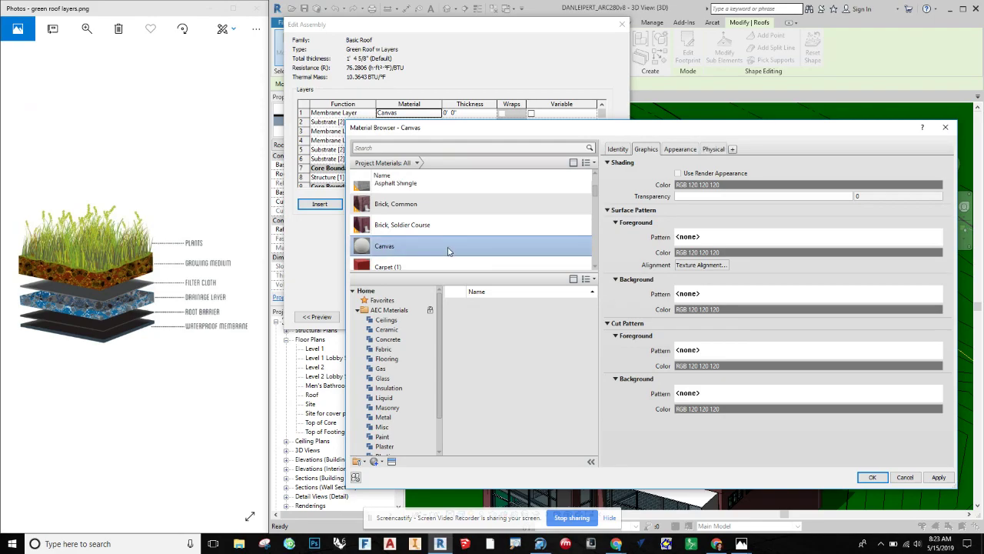
pyautogui.rightClick(449, 251)
pyautogui.click(483, 267)
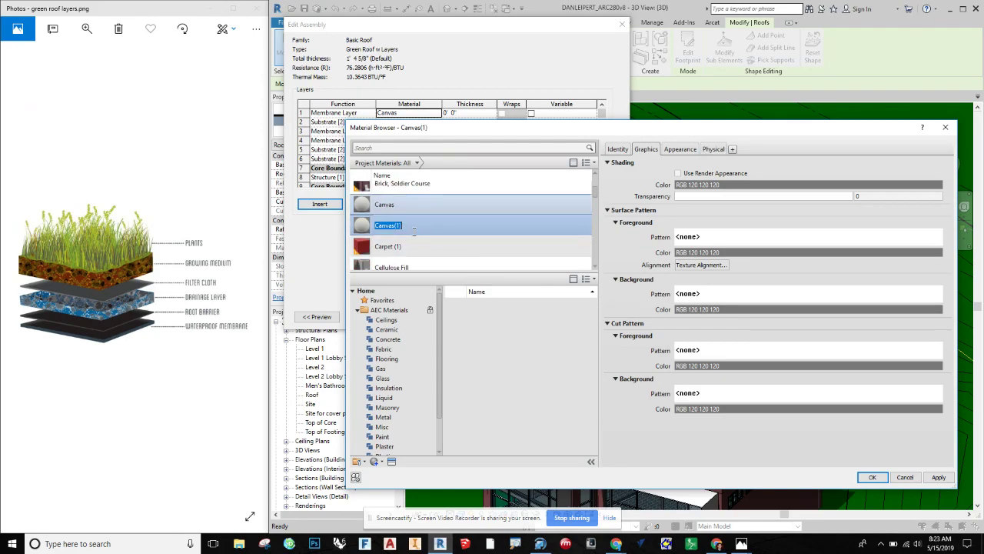
pyautogui.write('Filter Cloth')
pyautogui.press('Return')
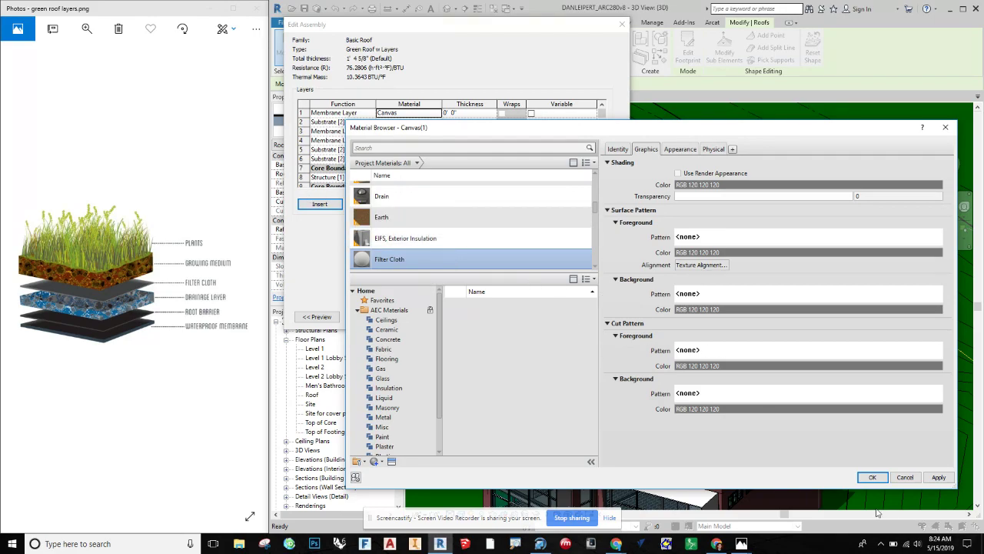
# - Assign the Filter Cloth material to the uppermost membrane layer
pyautogui.click(932, 477)
pyautogui.click(874, 477)
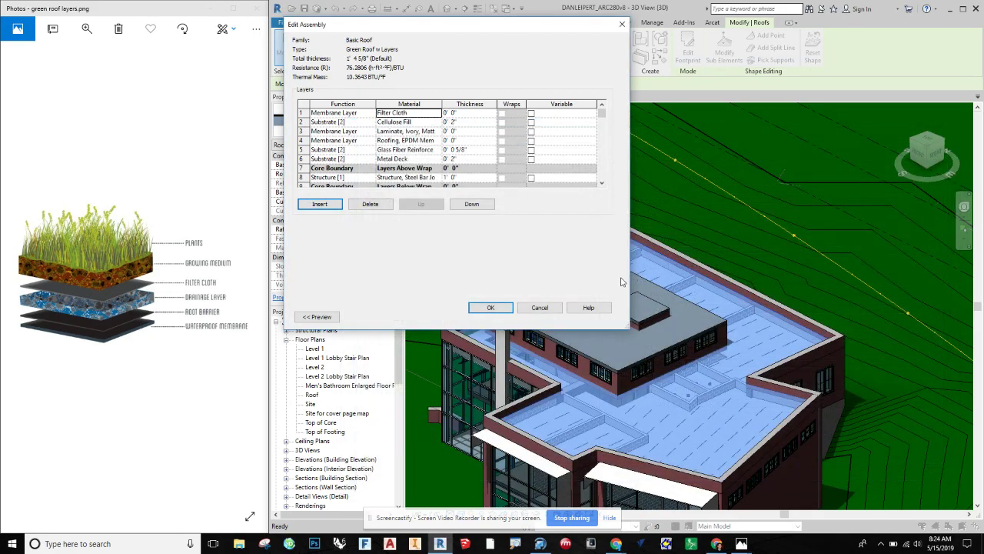
# - Duplicate the Cellulose Fill material as Drainage Mat and assign the copy to the substrate layer below Filter Cloth
pyautogui.click(394, 123)
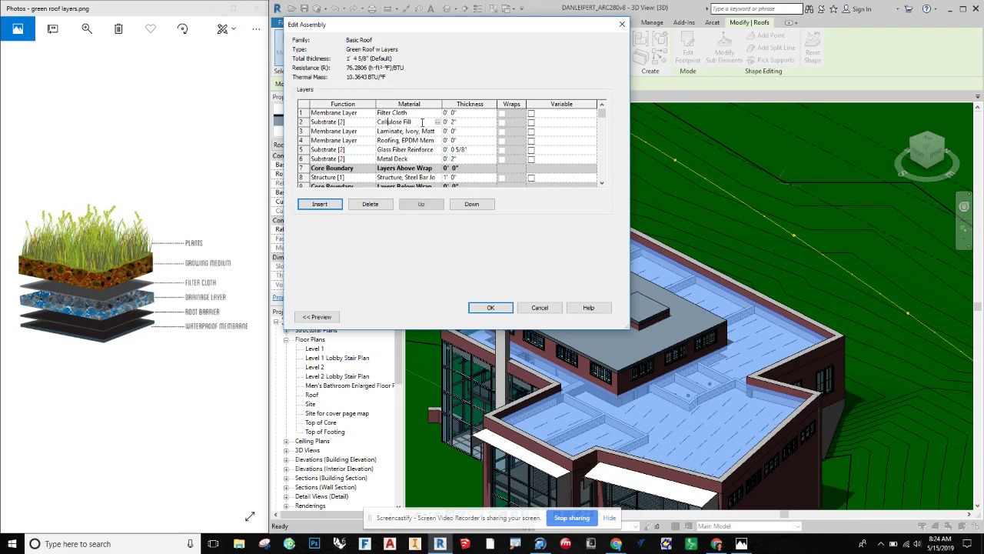
pyautogui.click(407, 122)
pyautogui.click(437, 122)
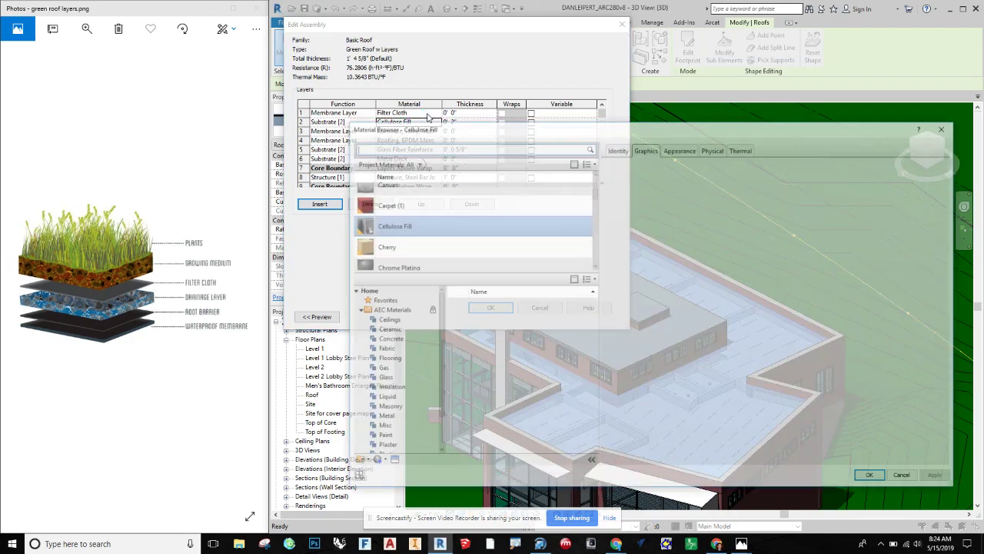
pyautogui.rightClick(395, 234)
pyautogui.click(424, 253)
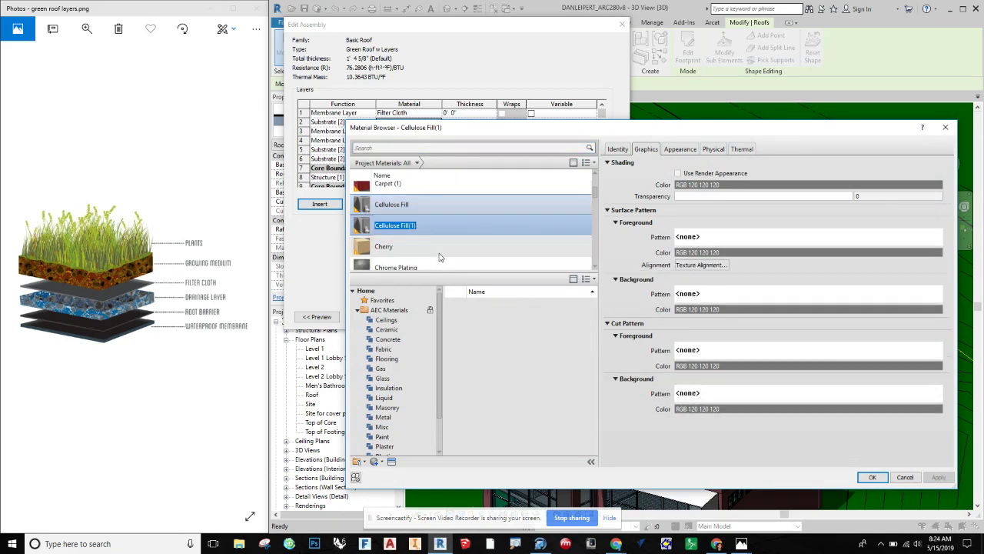
pyautogui.write('Drainage Mat')
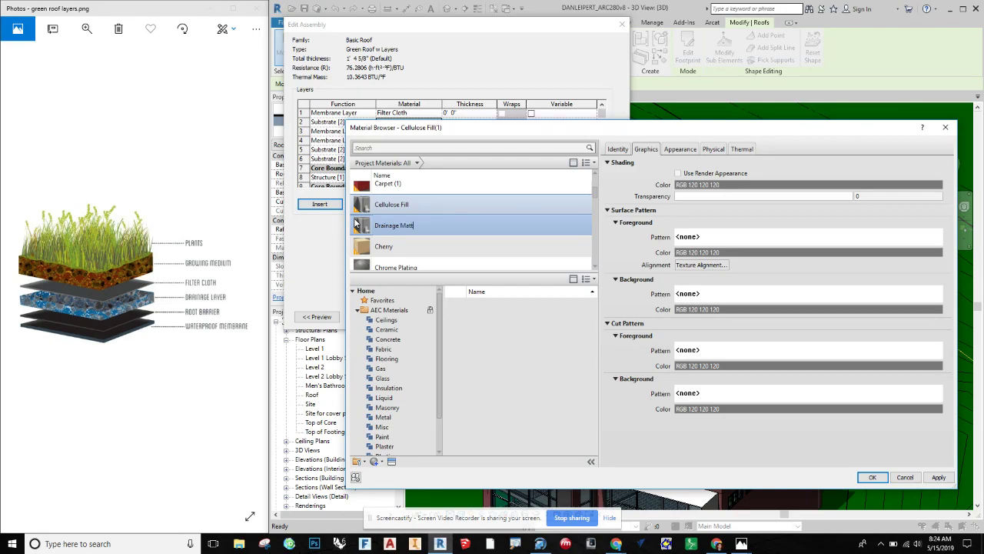
pyautogui.press('Return')
pyautogui.click(939, 477)
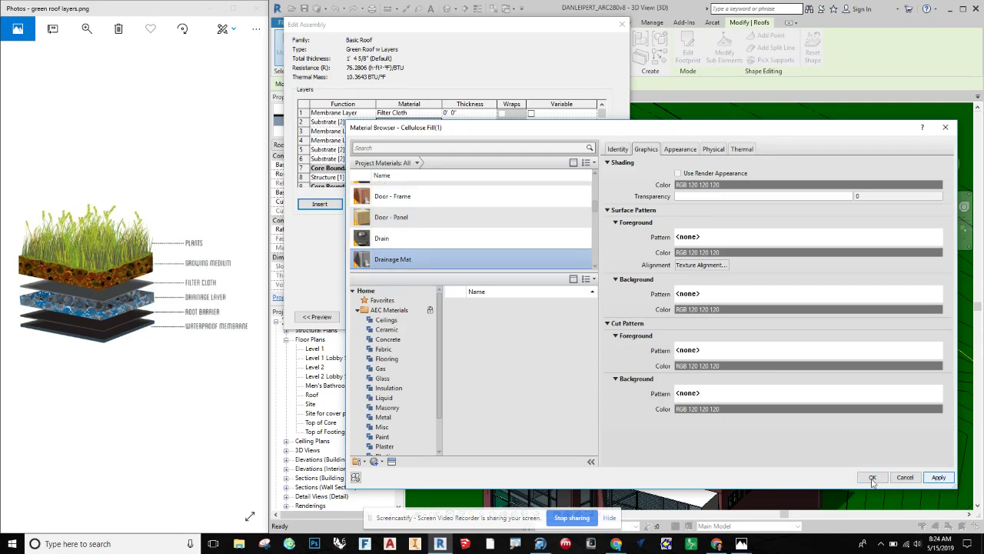
pyautogui.press('Escape')
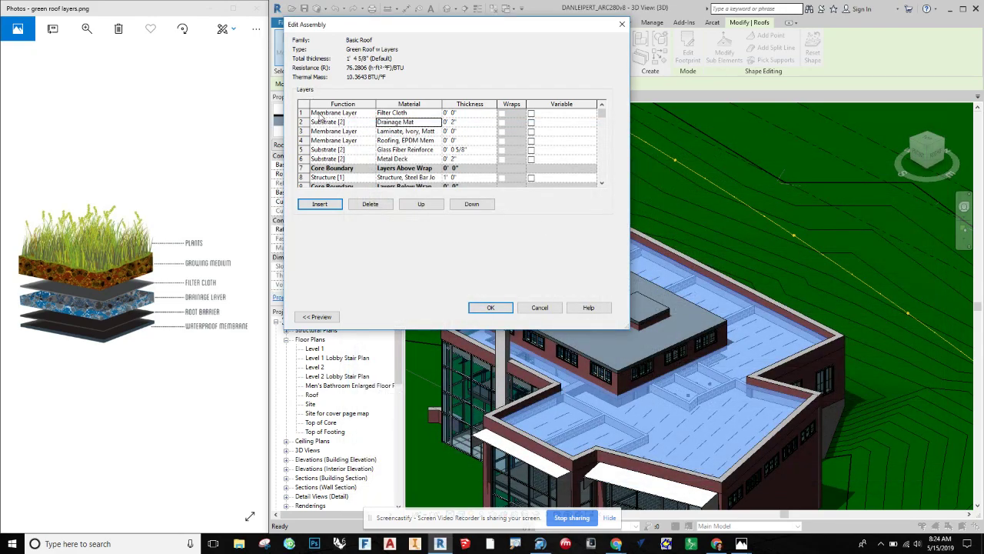
# - Insert a layer above the Filter Cloth layer and set its function to Substrate [2]
pyautogui.click(306, 113)
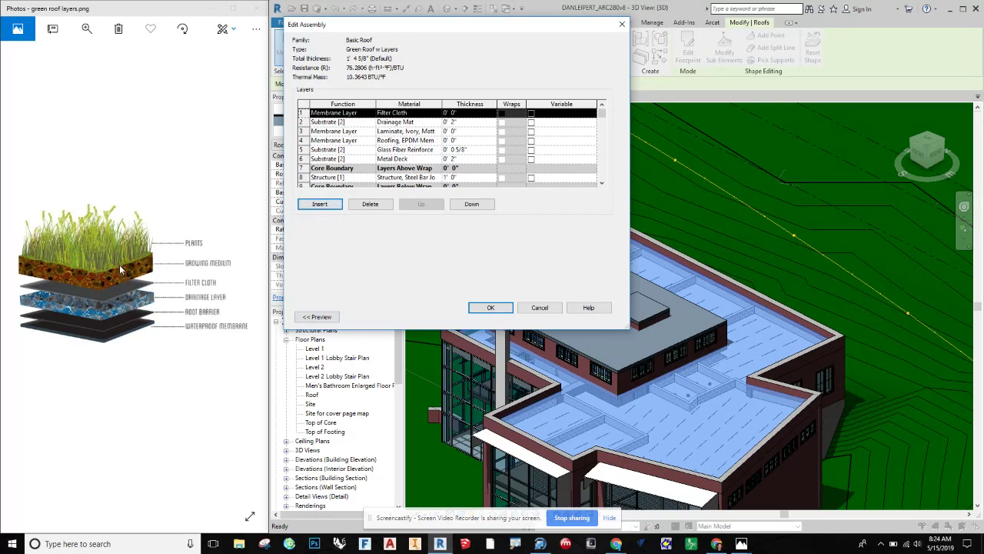
pyautogui.click(319, 204)
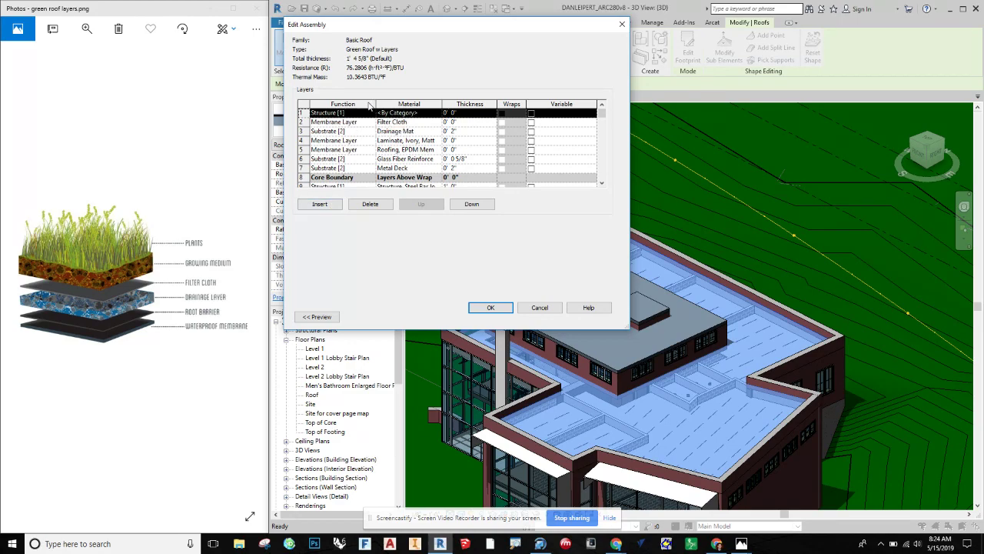
pyautogui.click(364, 114)
pyautogui.click(371, 113)
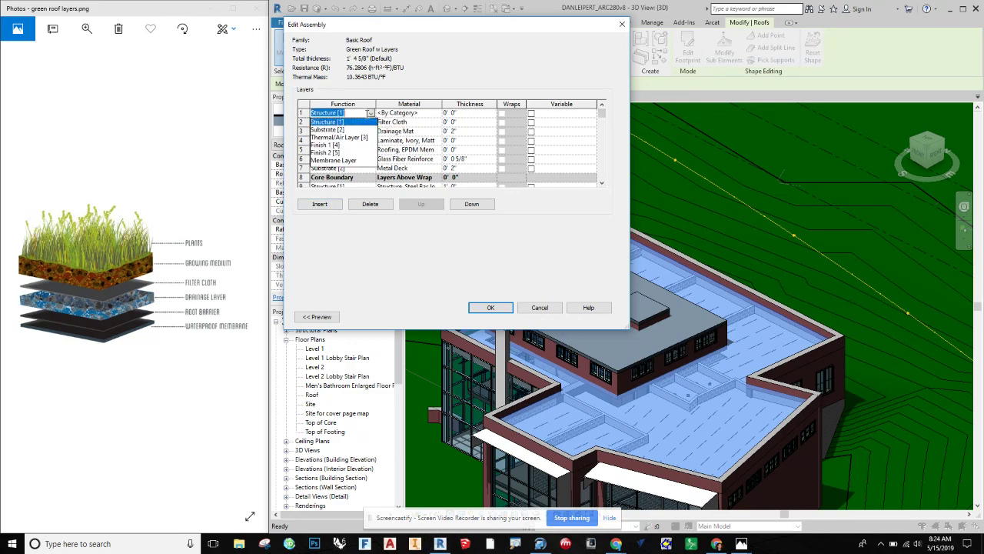
pyautogui.click(370, 113)
pyautogui.click(370, 113)
pyautogui.click(339, 129)
# - Search the materials for earth, assign Earth to the uppermost substrate layer, and set the layer's thickness to 4"
pyautogui.click(428, 113)
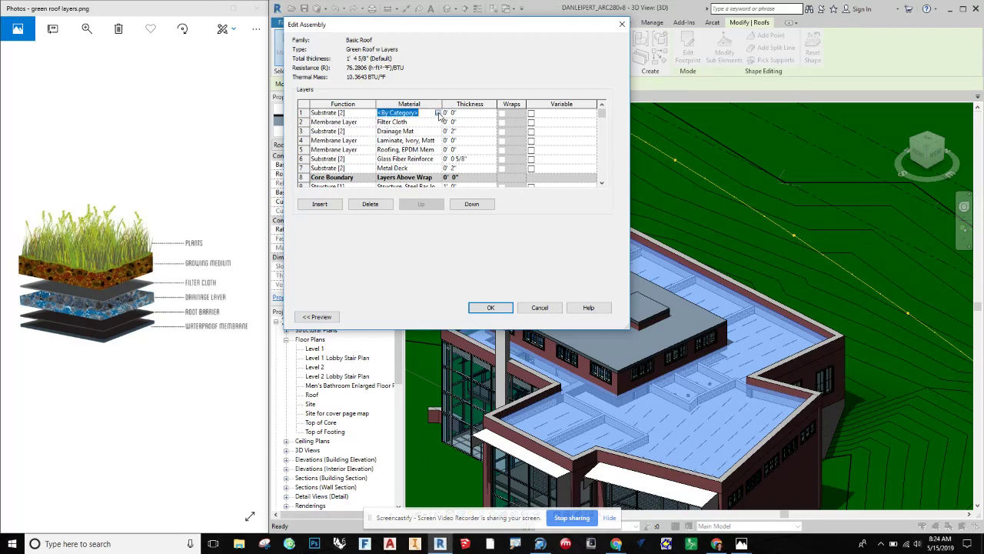
pyautogui.click(439, 113)
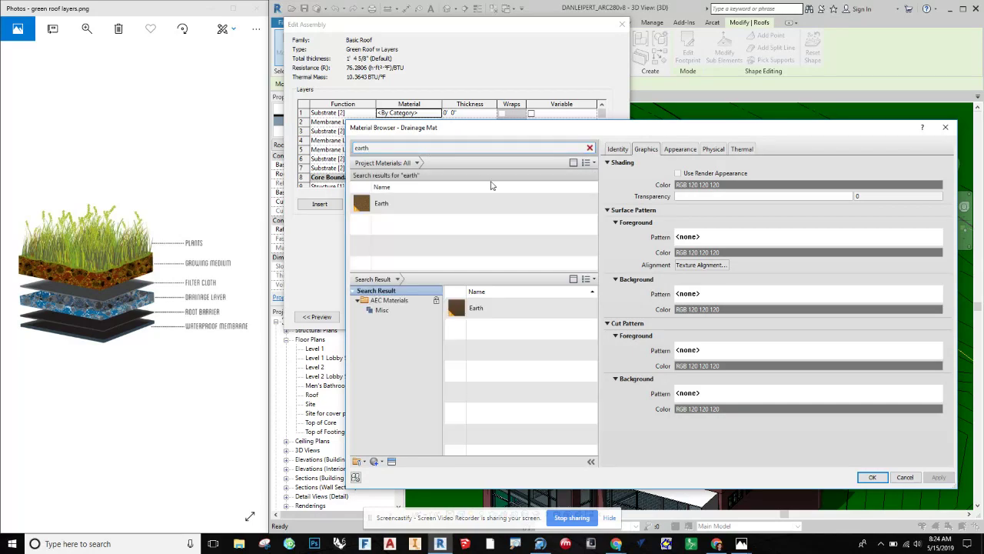
pyautogui.click(442, 208)
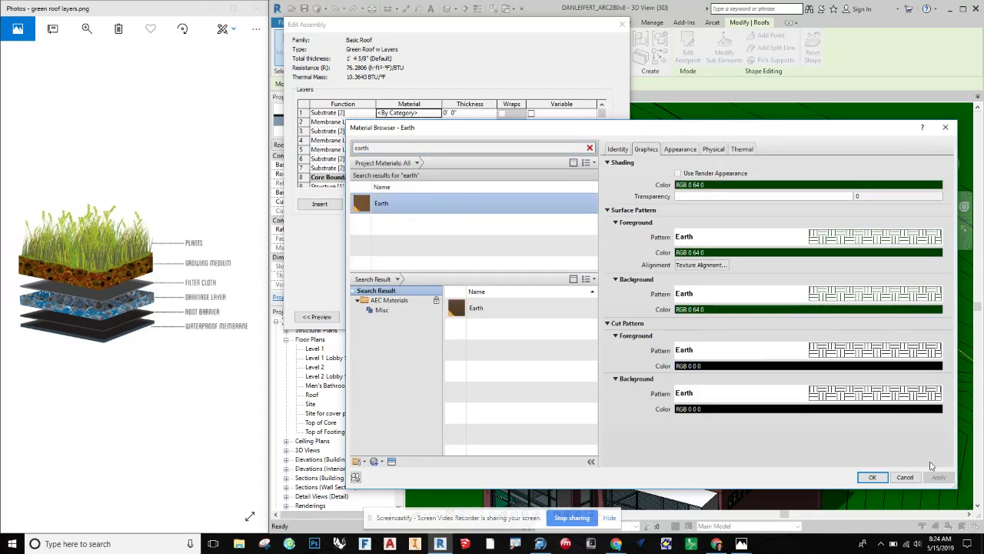
pyautogui.click(873, 477)
pyautogui.click(452, 113)
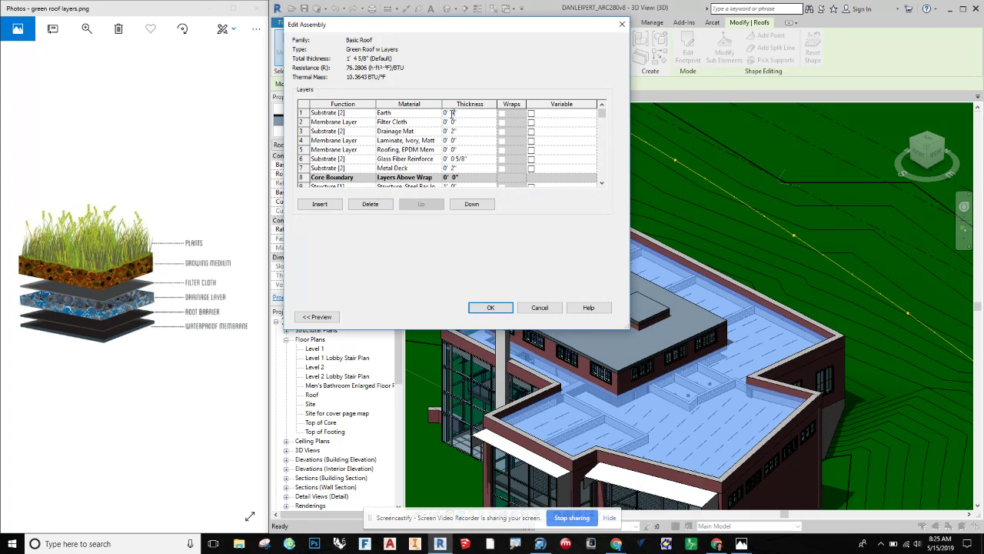
pyautogui.click(371, 113)
# - Insert a layer above the Earth layer and set its function to Finish 1 [4]
pyautogui.click(302, 113)
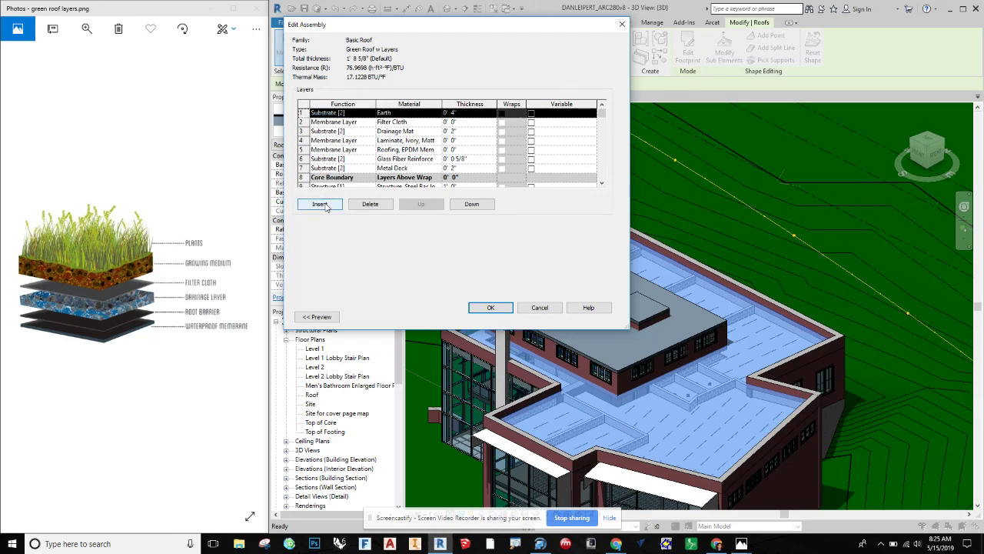
pyautogui.click(320, 204)
pyautogui.click(373, 114)
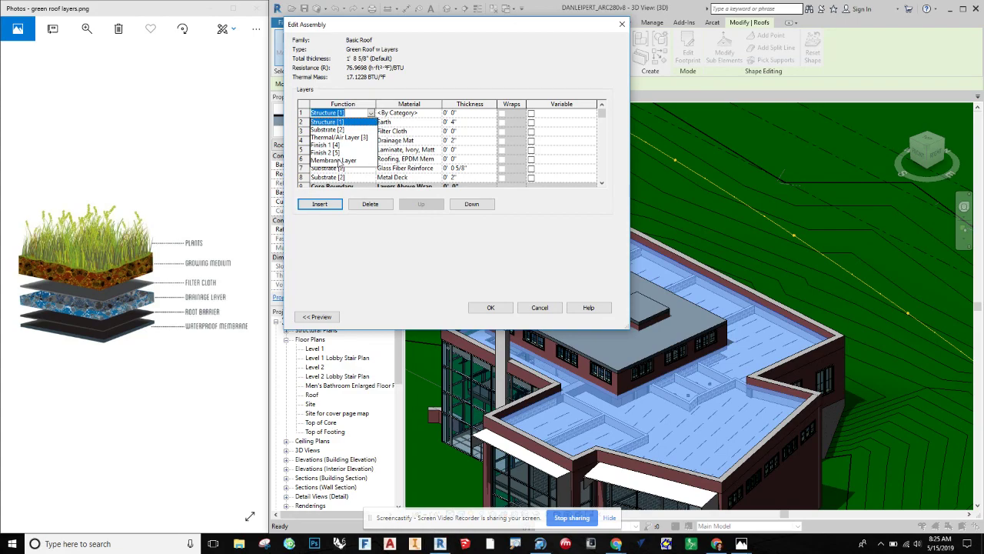
pyautogui.click(335, 153)
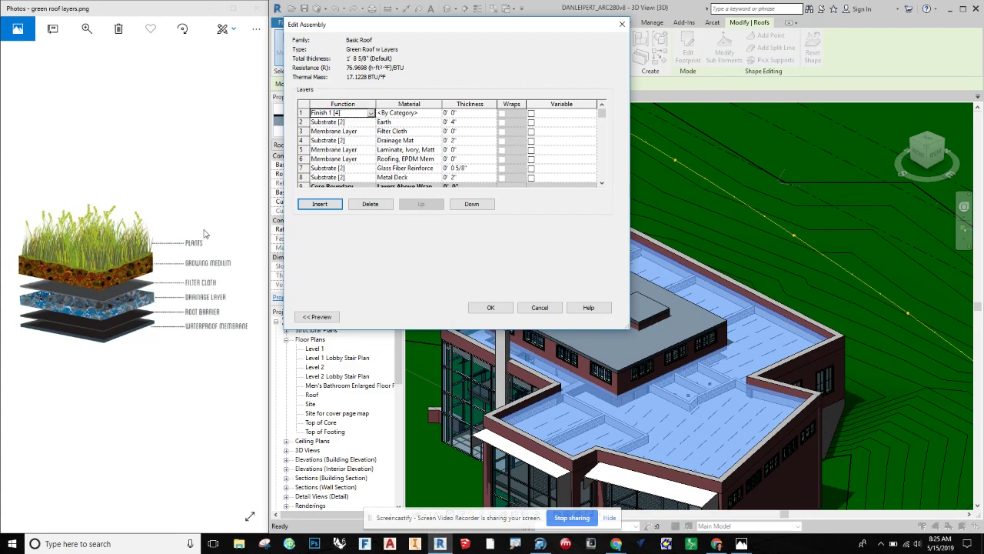
# - Search the materials for plant for the Finish 1 layer and select Plant in the AEC library
pyautogui.click(438, 114)
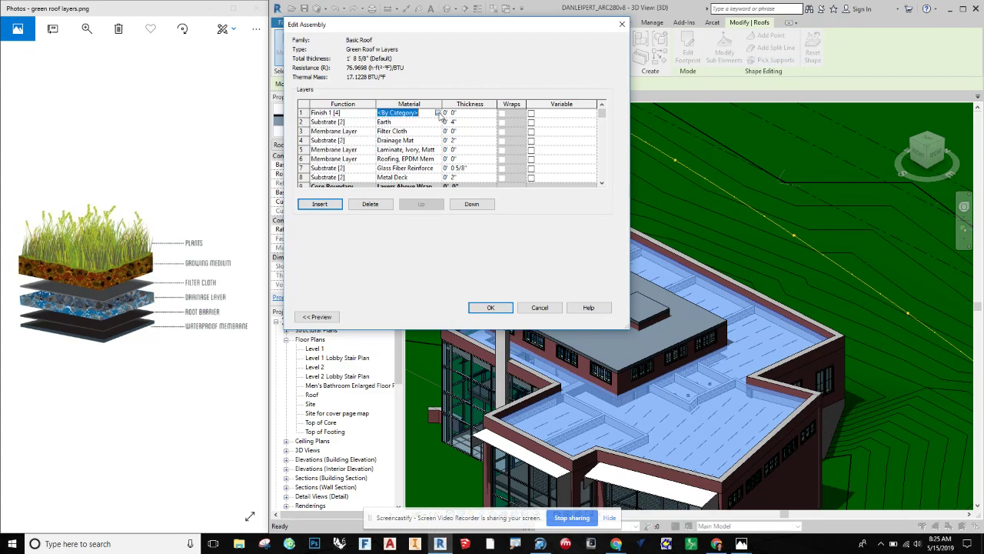
pyautogui.click(438, 113)
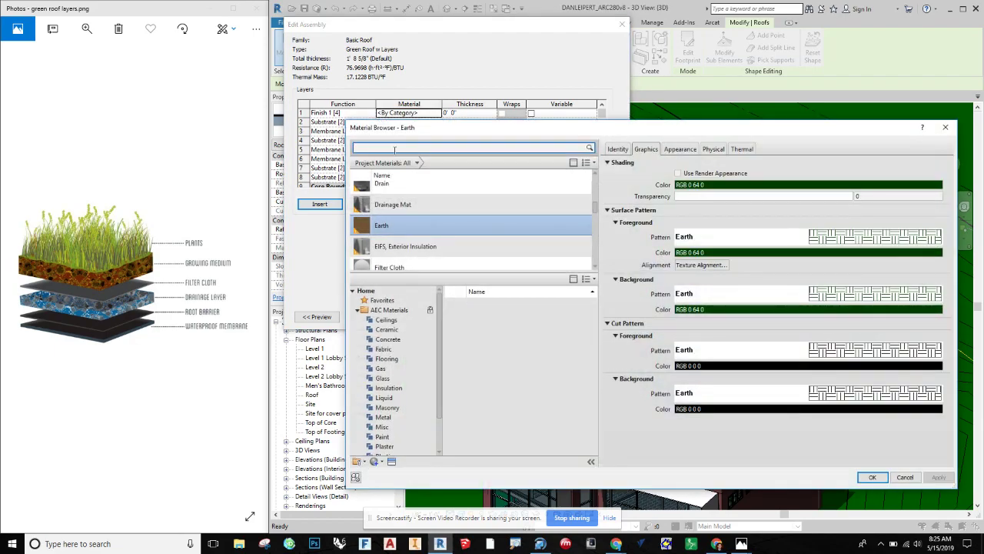
pyautogui.click(394, 150)
pyautogui.write('plants')
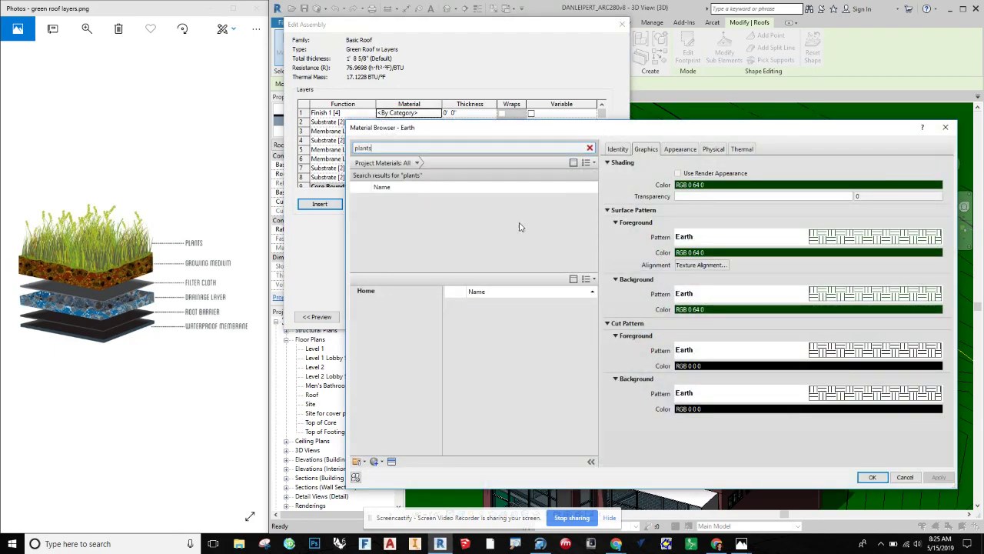
pyautogui.press('BackSpace')
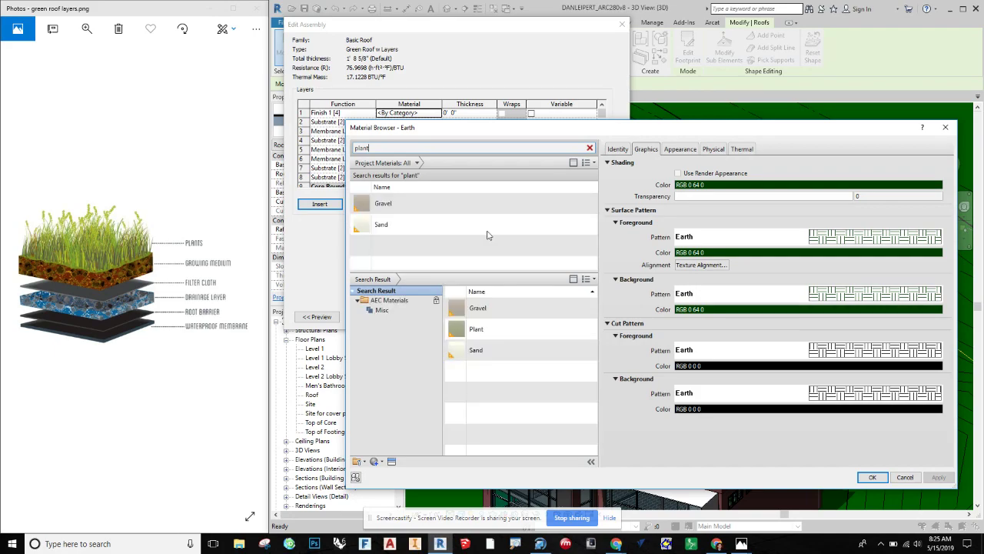
pyautogui.click(559, 329)
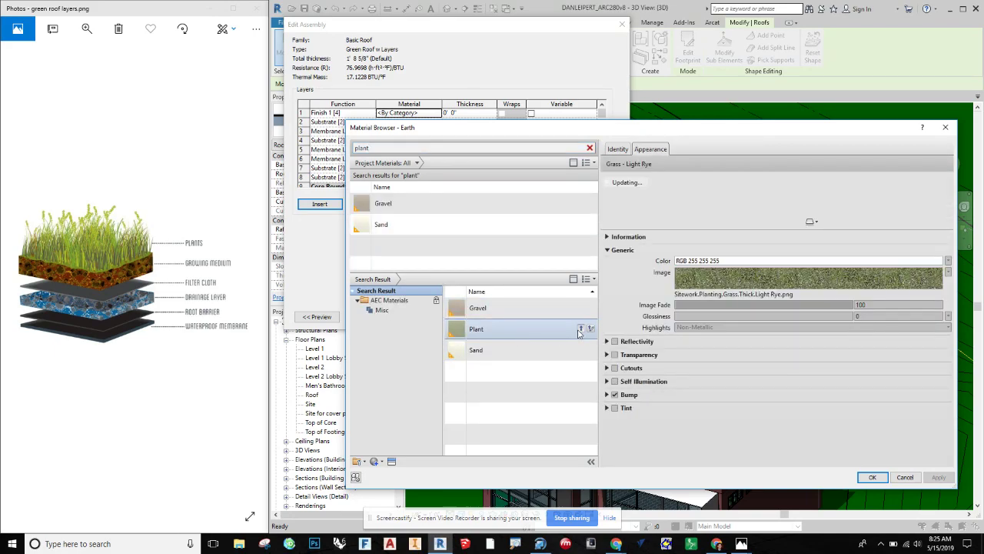
pyautogui.click(573, 278)
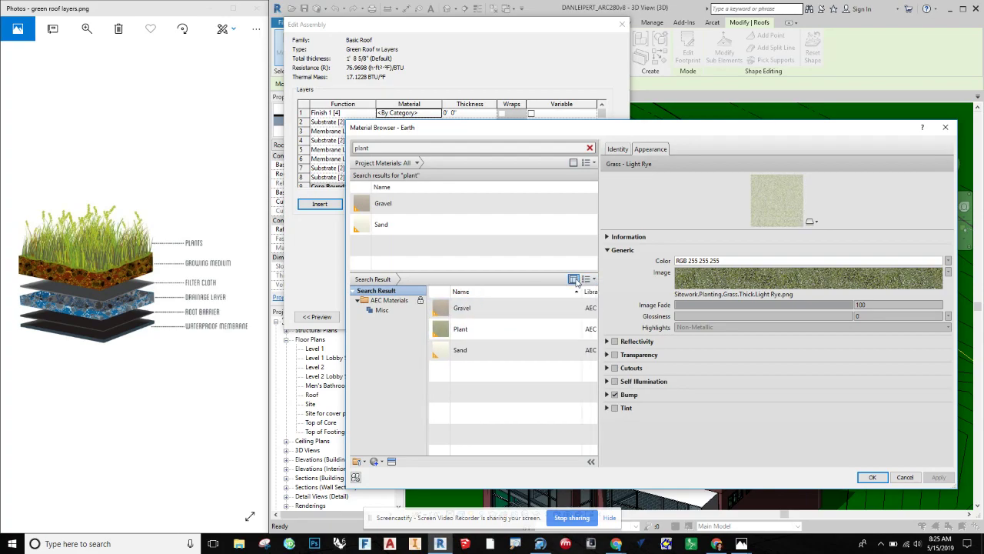
pyautogui.click(573, 279)
pyautogui.click(573, 279)
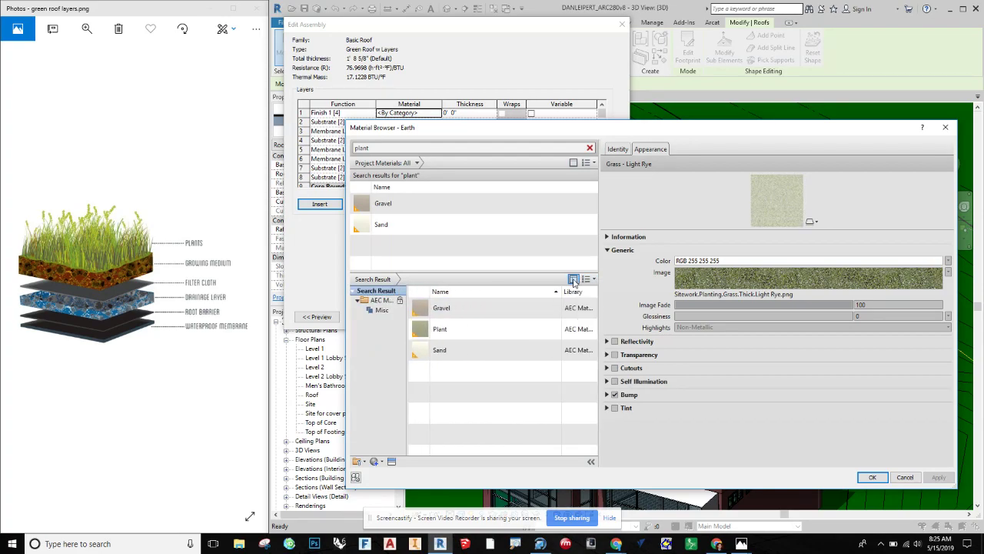
pyautogui.click(573, 279)
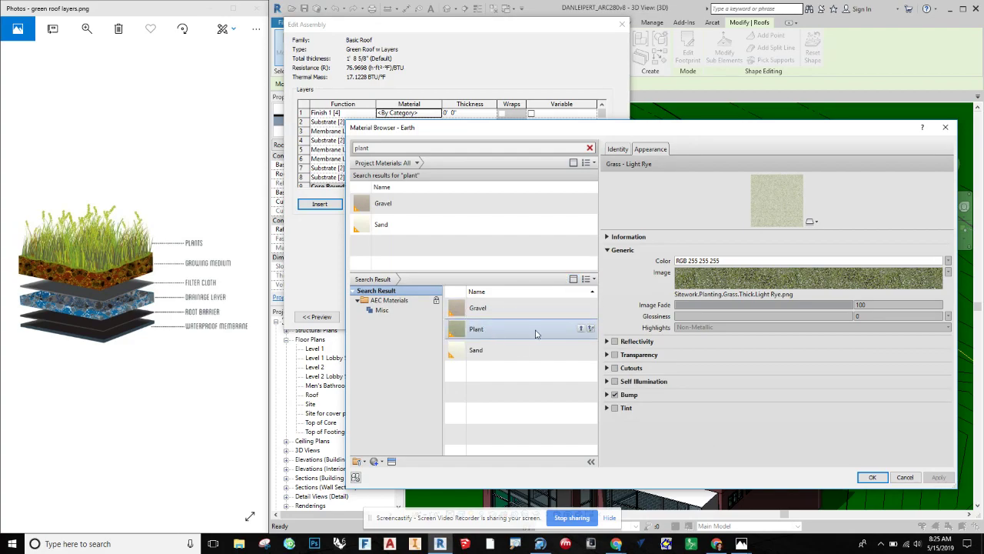
# - Add the AEC library's Plant material to the project and assign it to the Finish 1 layer
pyautogui.click(581, 330)
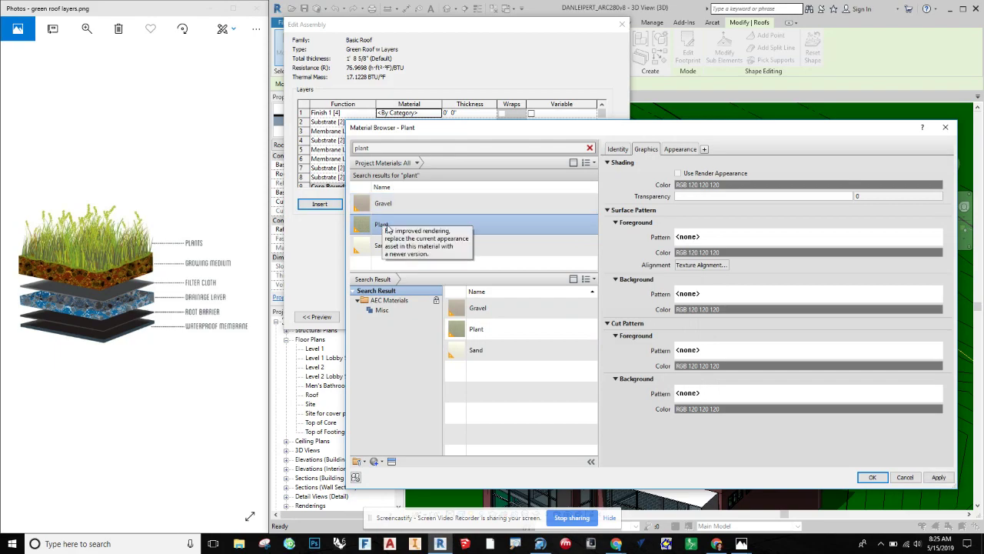
pyautogui.click(882, 478)
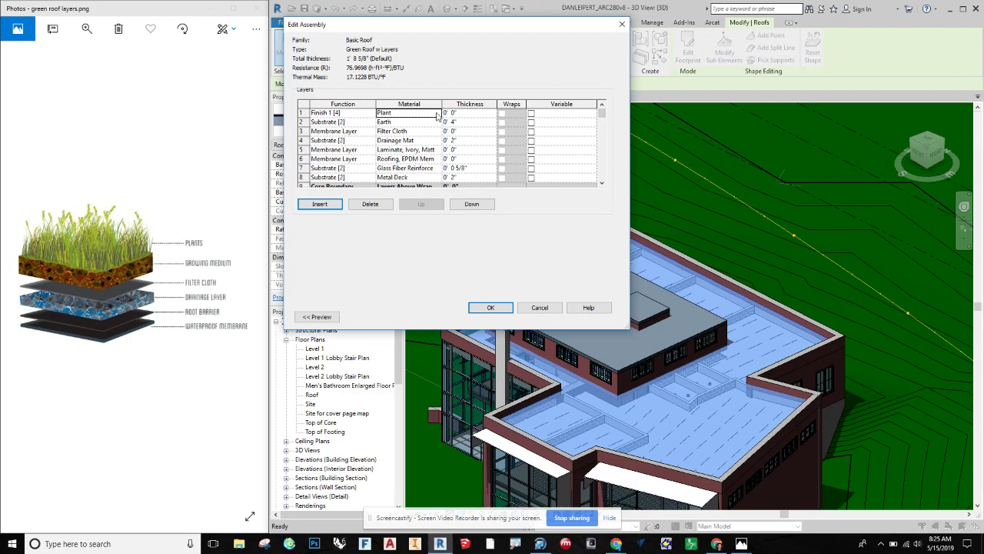
# - Make the Plant material's shading use its render appearance and apply the change to the Finish 1 layer's material
pyautogui.click(436, 113)
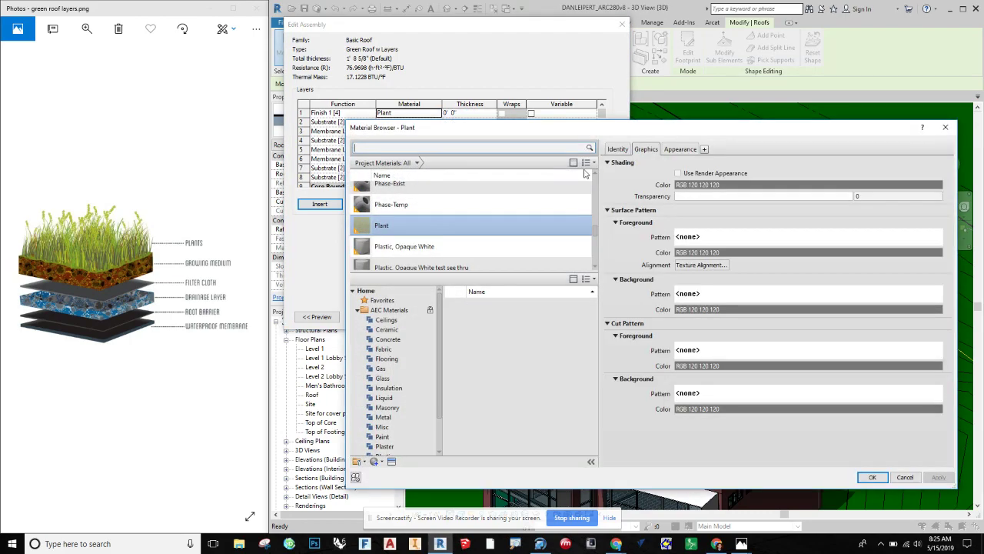
pyautogui.click(680, 149)
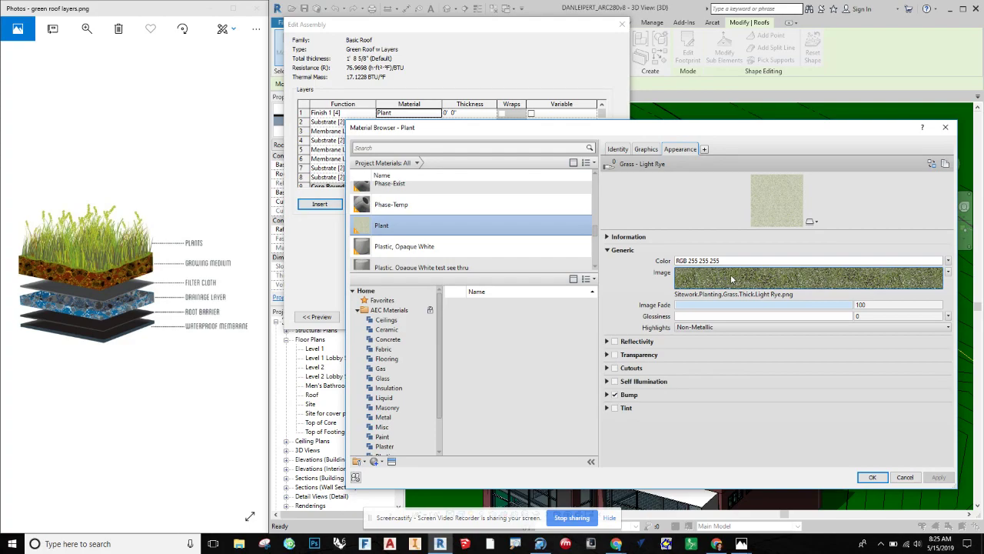
pyautogui.click(647, 149)
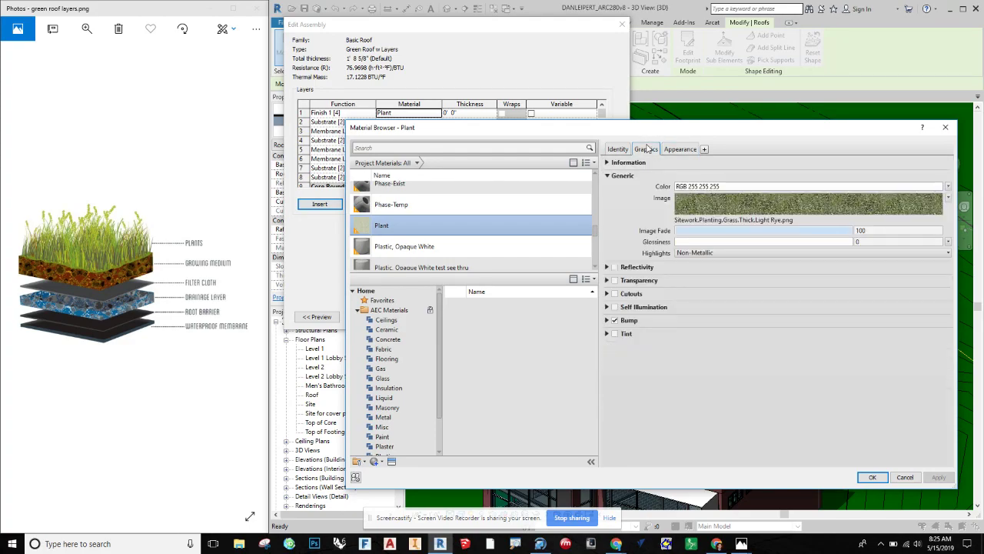
pyautogui.click(677, 173)
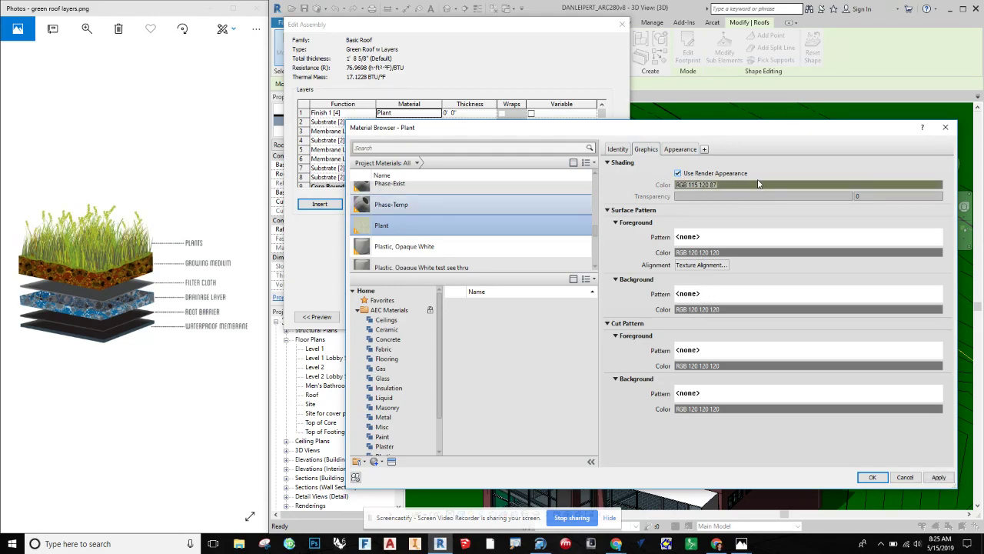
pyautogui.click(680, 150)
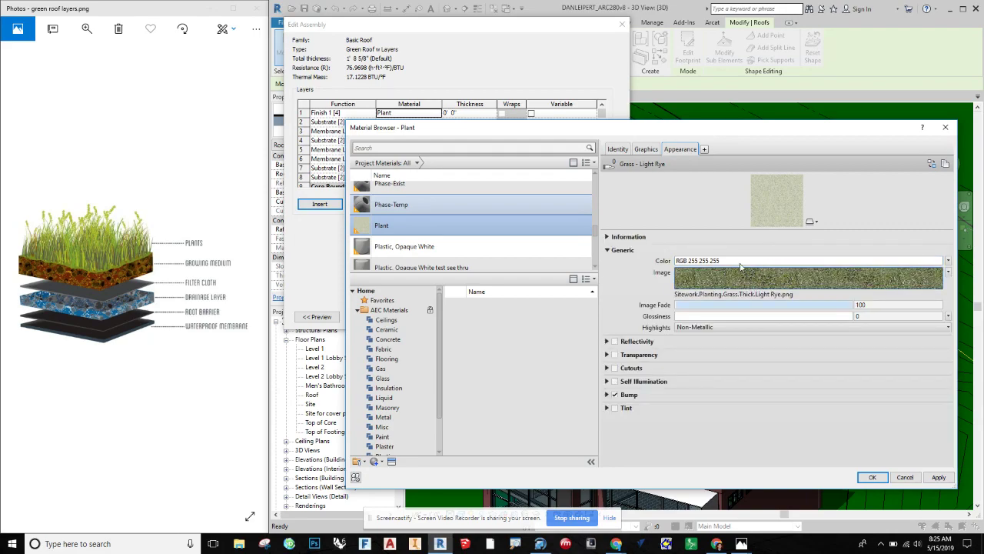
pyautogui.click(646, 149)
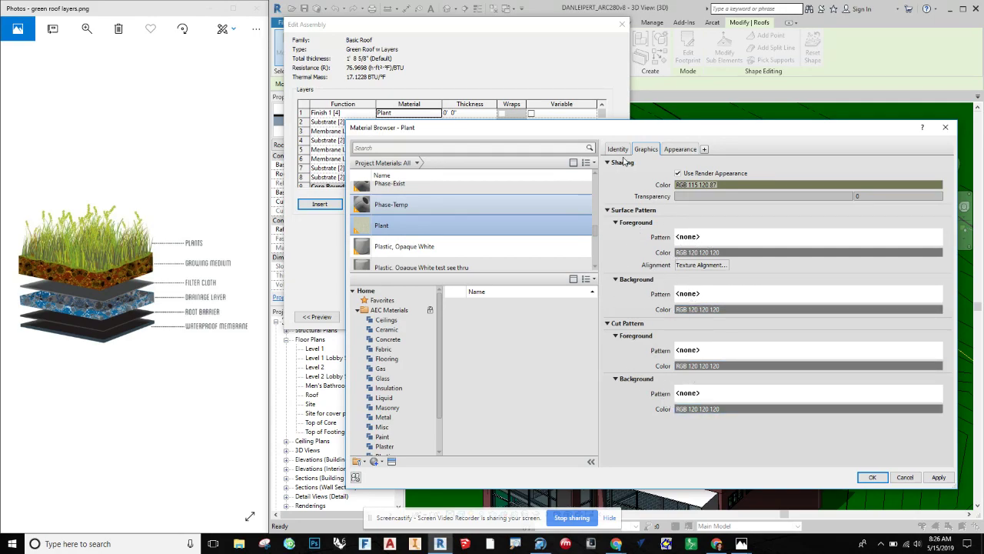
pyautogui.click(939, 477)
pyautogui.click(872, 477)
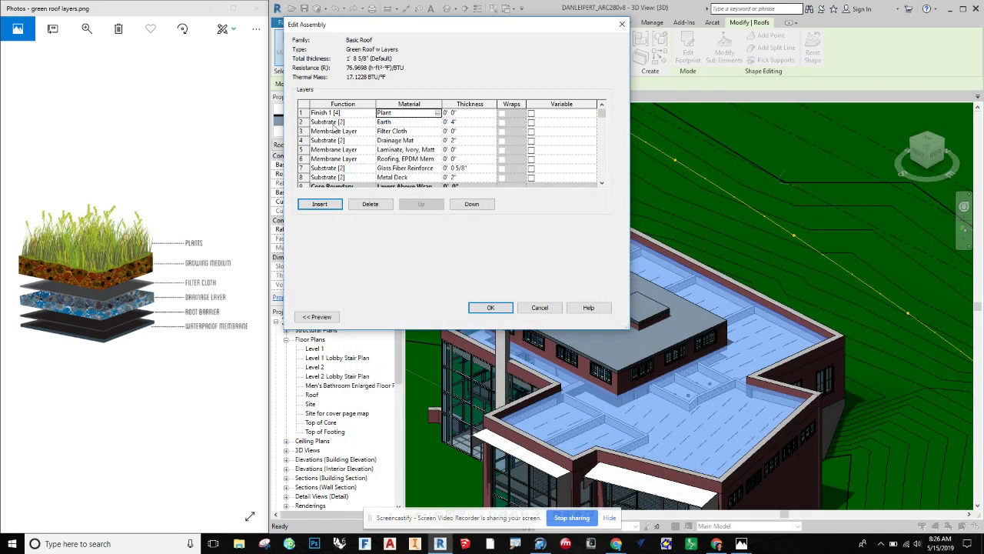
pyautogui.scroll(-2, 372, 137)
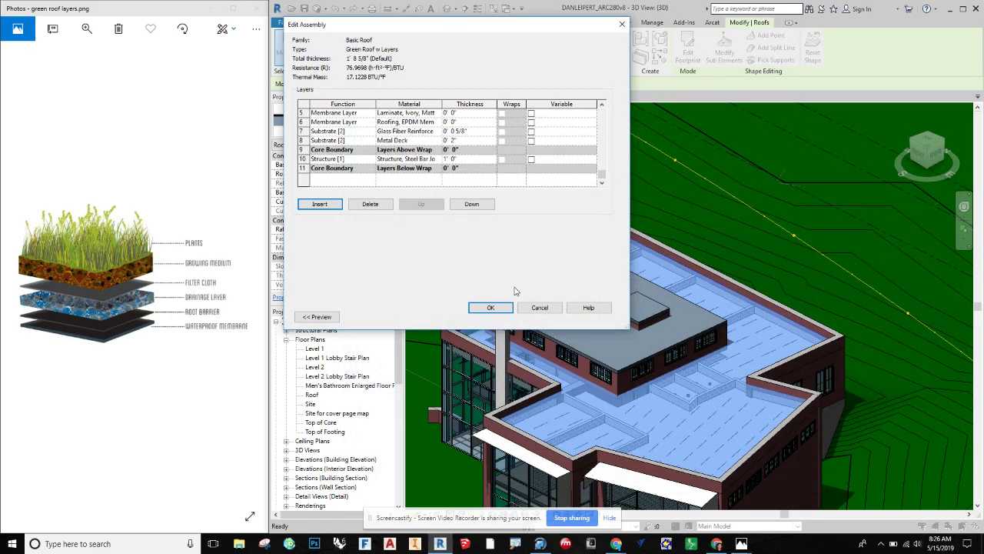
# - Give the Plant layer a 2" thickness, accept the assembly and type properties, and deselect the roof
pyautogui.click(490, 307)
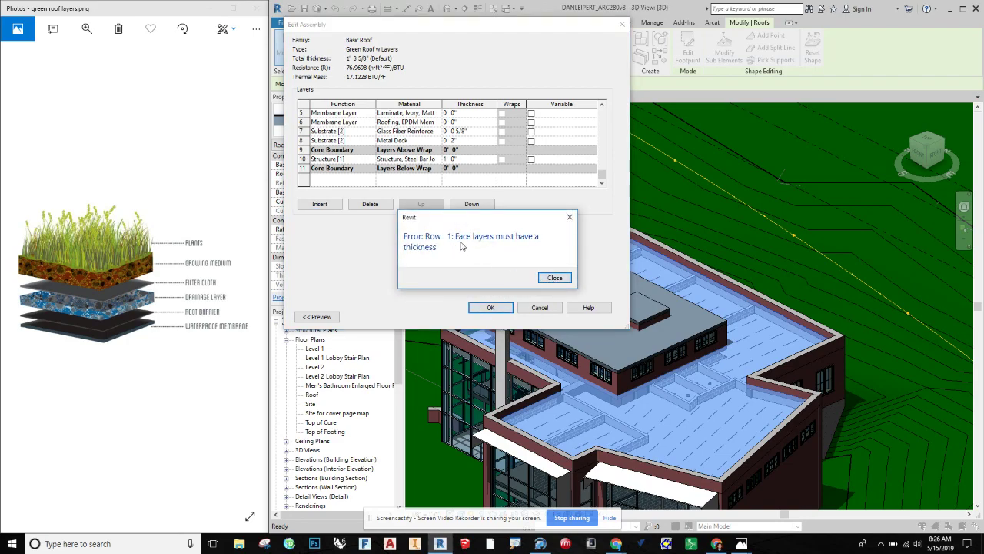
pyautogui.click(570, 278)
pyautogui.scroll(2, 422, 146)
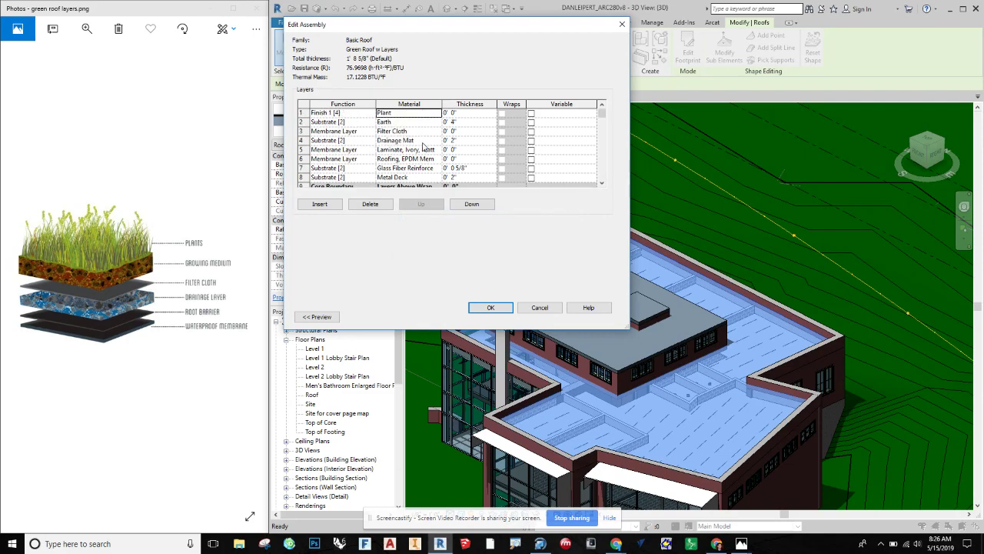
pyautogui.click(453, 113)
pyautogui.click(490, 308)
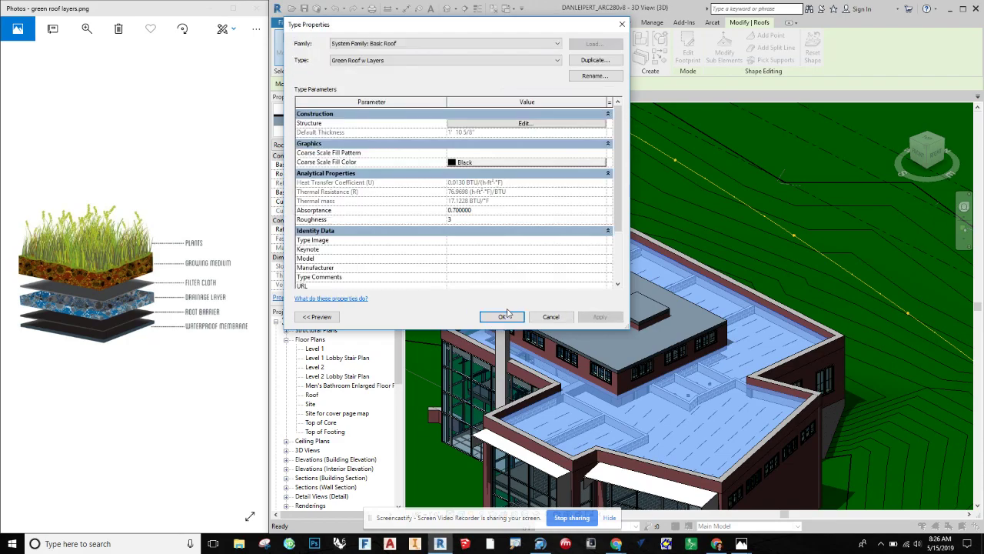
pyautogui.click(501, 317)
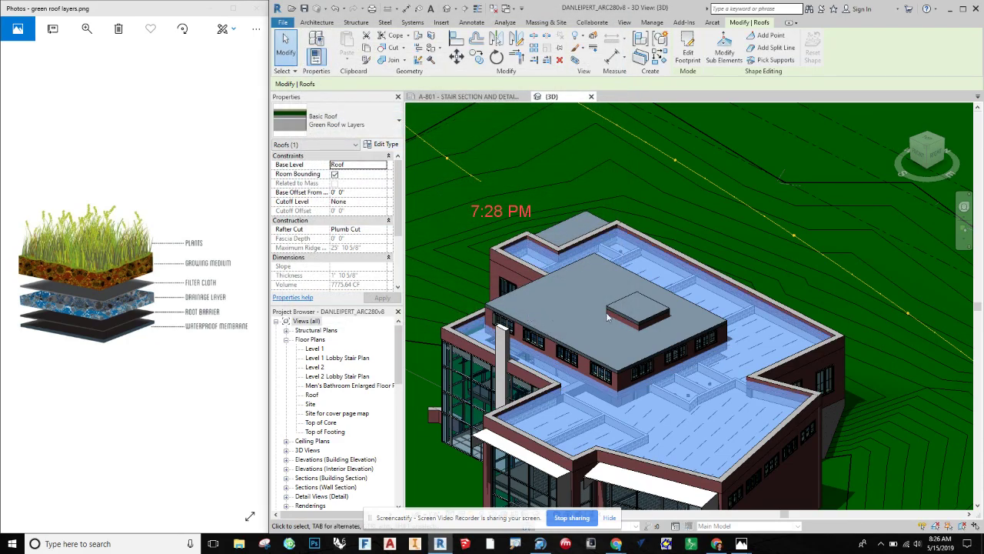
pyautogui.press('Escape')
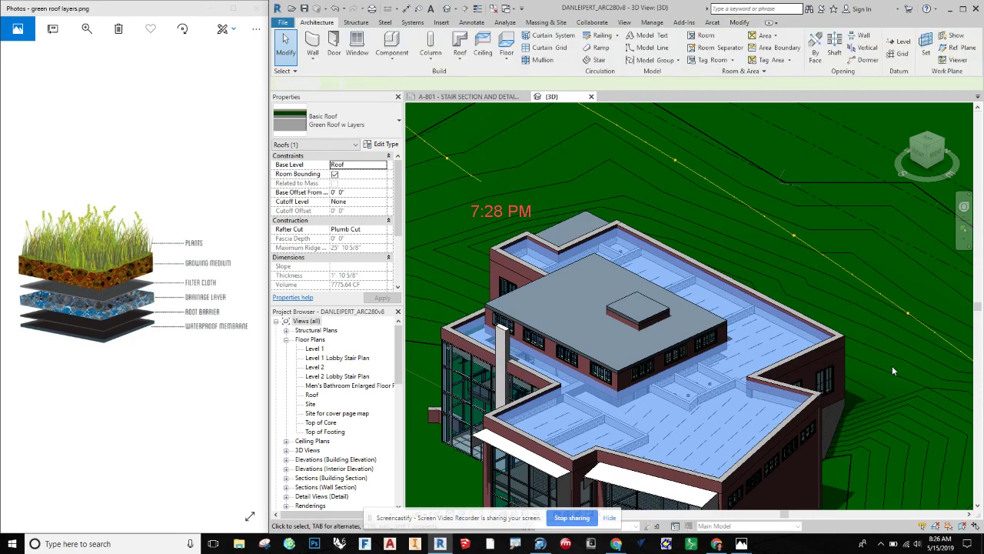
# - Examine the new green roof surface in the 3D view and check the height constraints of the parapet wall along its edge
pyautogui.scroll(2, 773, 347)
pyautogui.scroll(2, 773, 343)
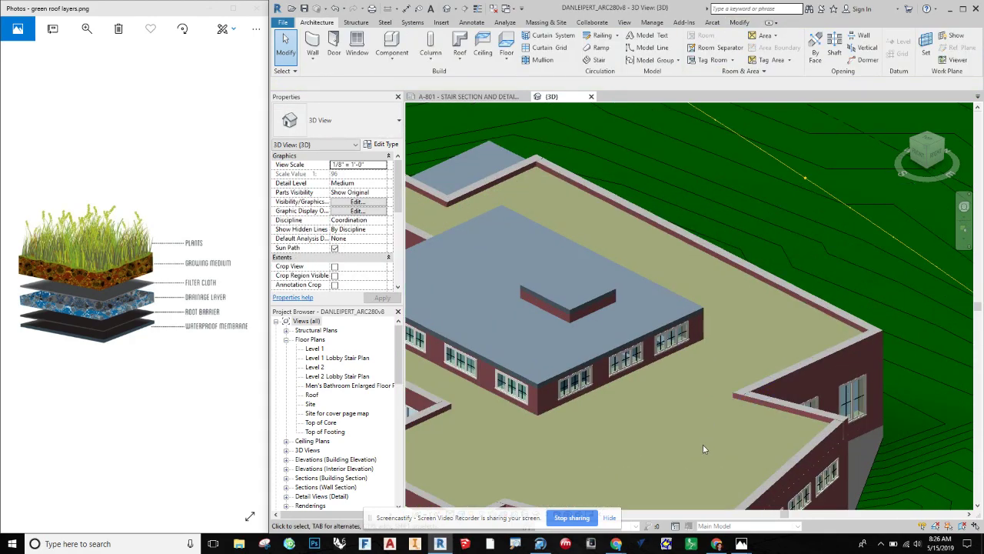
pyautogui.scroll(-3, 634, 424)
pyautogui.keyDown('shift'); pyautogui.moveTo(640, 433); pyautogui.dragTo(655, 389, button='middle'); pyautogui.keyUp('shift')
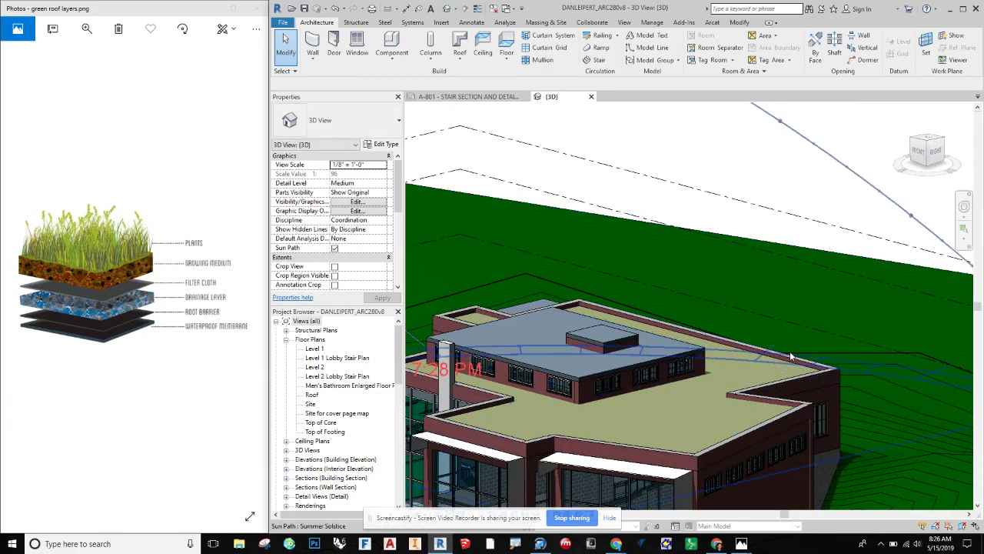
pyautogui.scroll(3, 790, 356)
pyautogui.click(858, 370)
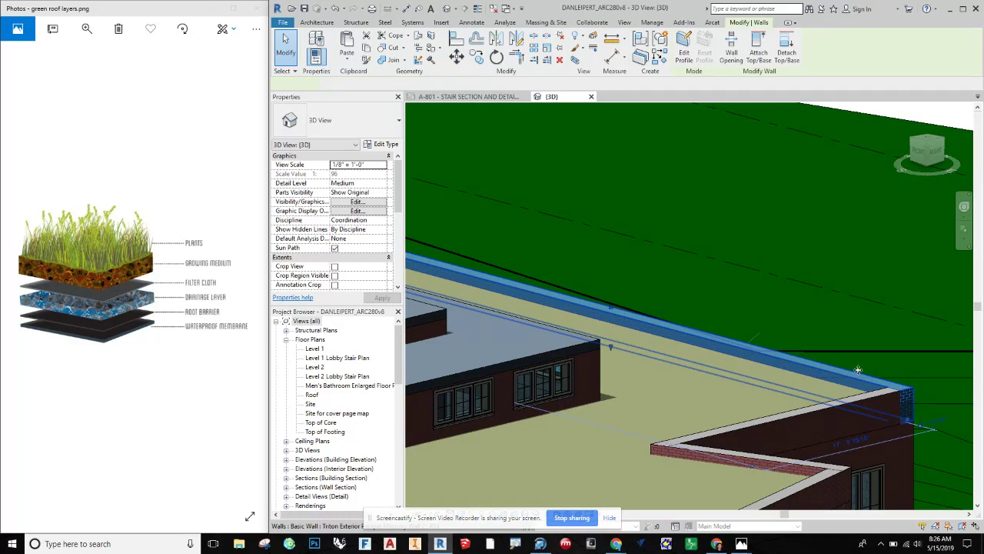
pyautogui.keyDown('shift'); pyautogui.moveTo(867, 366); pyautogui.dragTo(656, 285, button='middle'); pyautogui.keyUp('shift')
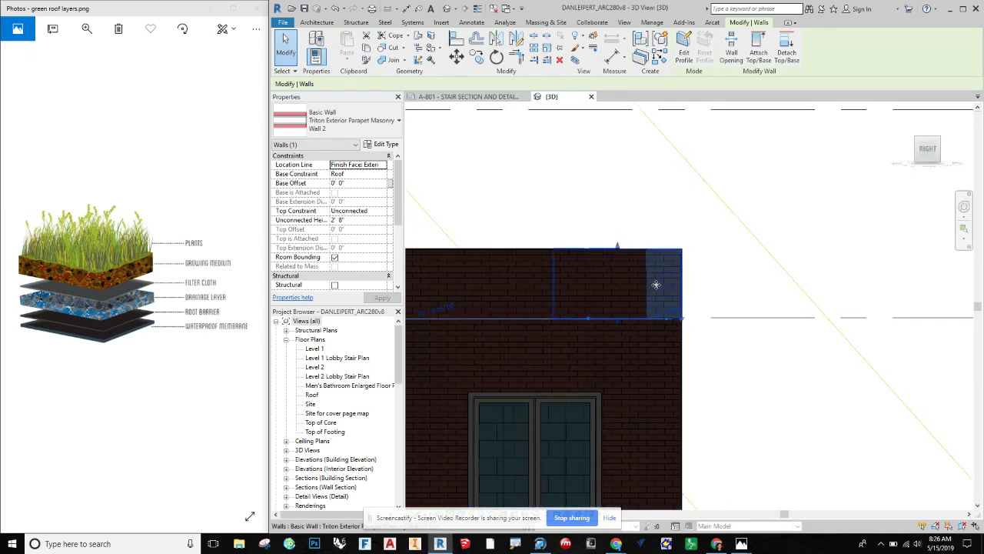
pyautogui.scroll(-4, 729, 319)
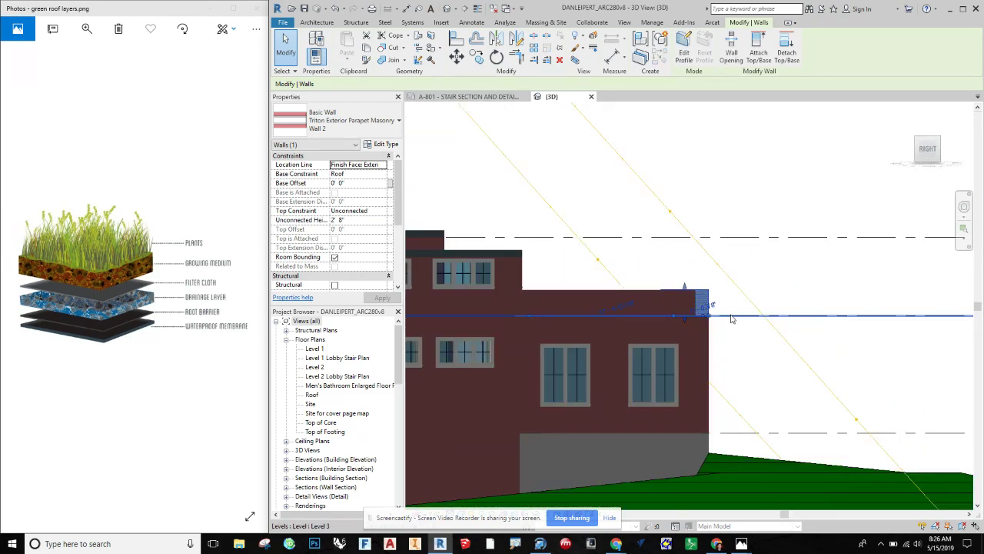
pyautogui.scroll(-3, 769, 328)
pyautogui.moveTo(813, 339)
pyautogui.keyDown('shift'); pyautogui.mouseDown(button='middle')
pyautogui.moveTo(633, 325)
pyautogui.moveTo(815, 338)
pyautogui.mouseUp(button='middle'); pyautogui.keyUp('shift')
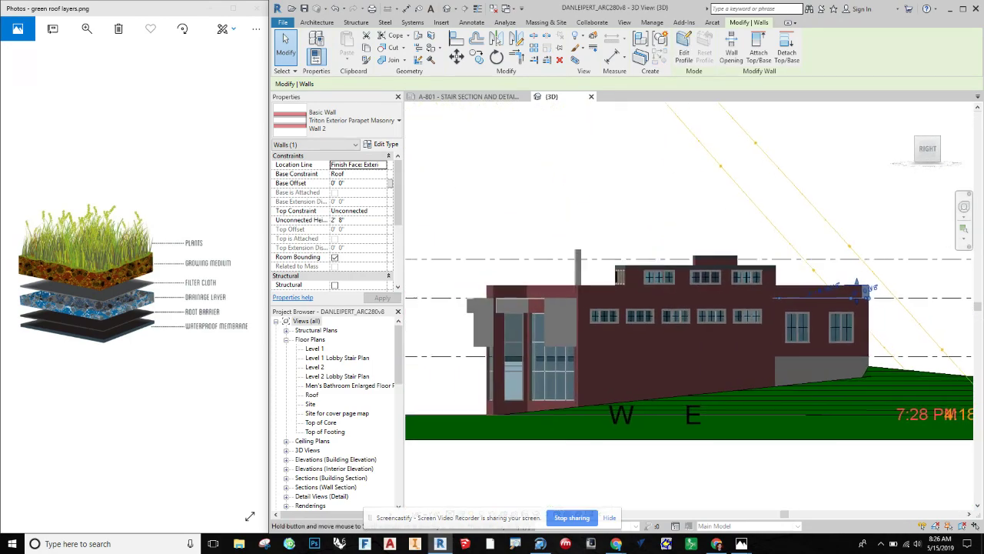
pyautogui.moveTo(471, 338); pyautogui.dragTo(633, 341, button='middle')
pyautogui.scroll(2, 788, 312)
pyautogui.keyDown('shift'); pyautogui.moveTo(788, 311); pyautogui.dragTo(320, 186, button='middle'); pyautogui.keyUp('shift')
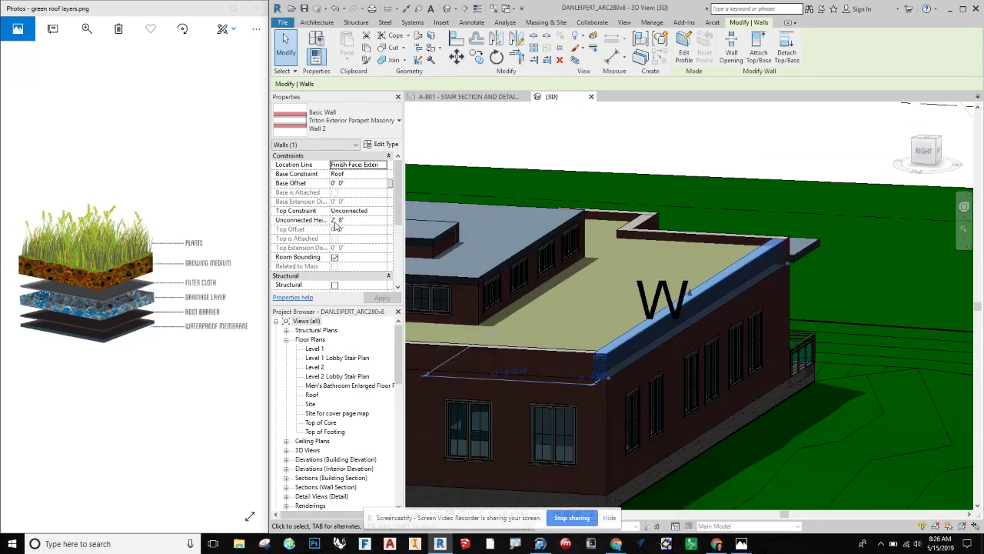
# - Examine how the green roof surface meets the inner face of the parapet at the building corner
pyautogui.click(745, 146)
pyautogui.keyDown('shift'); pyautogui.moveTo(697, 369); pyautogui.dragTo(769, 382, button='middle'); pyautogui.keyUp('shift')
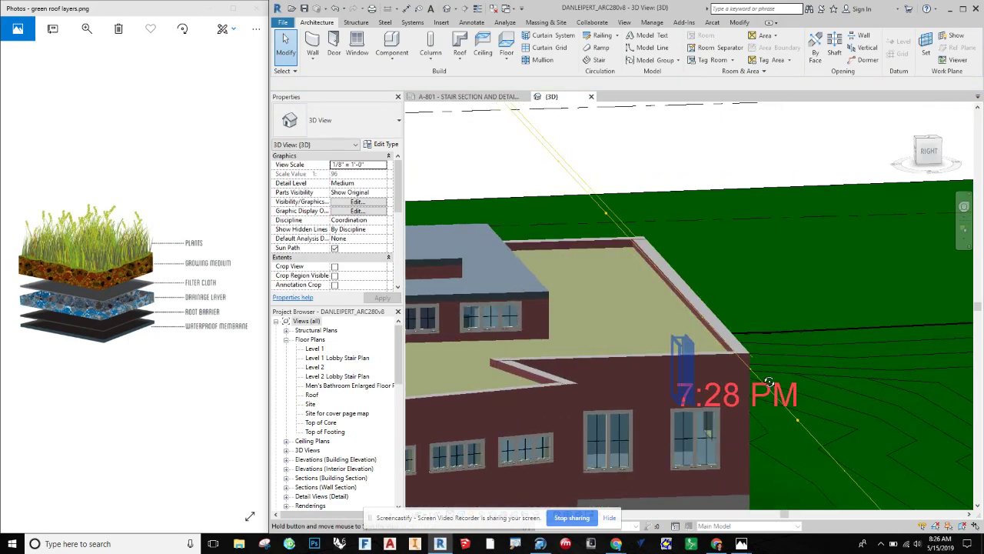
pyautogui.scroll(4, 725, 342)
pyautogui.scroll(1, 706, 321)
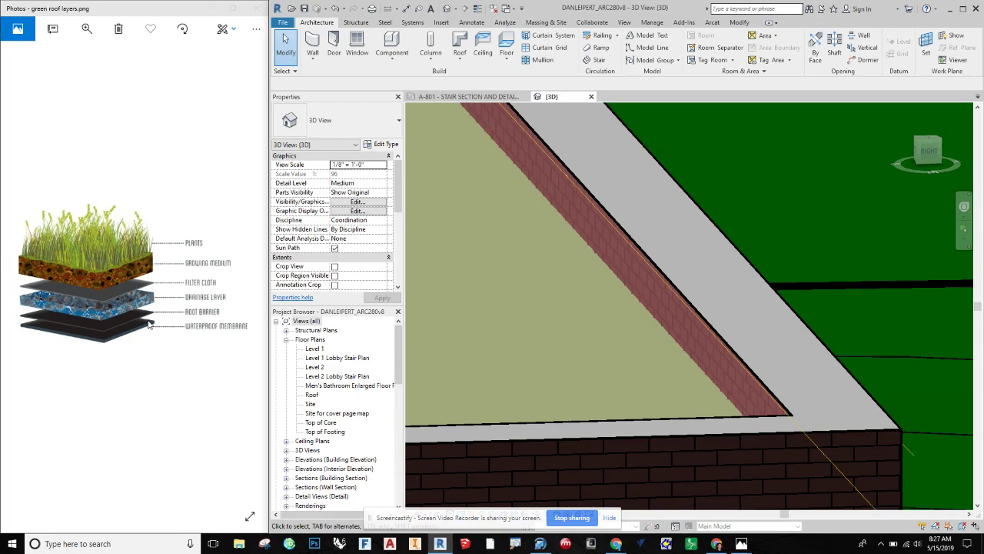
pyautogui.scroll(-5, 547, 274)
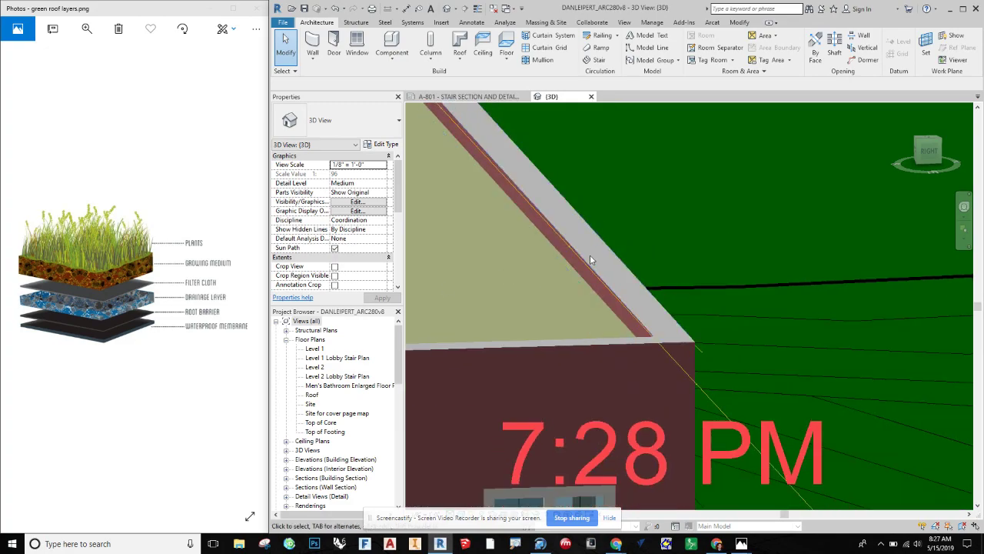
pyautogui.scroll(-4, 579, 265)
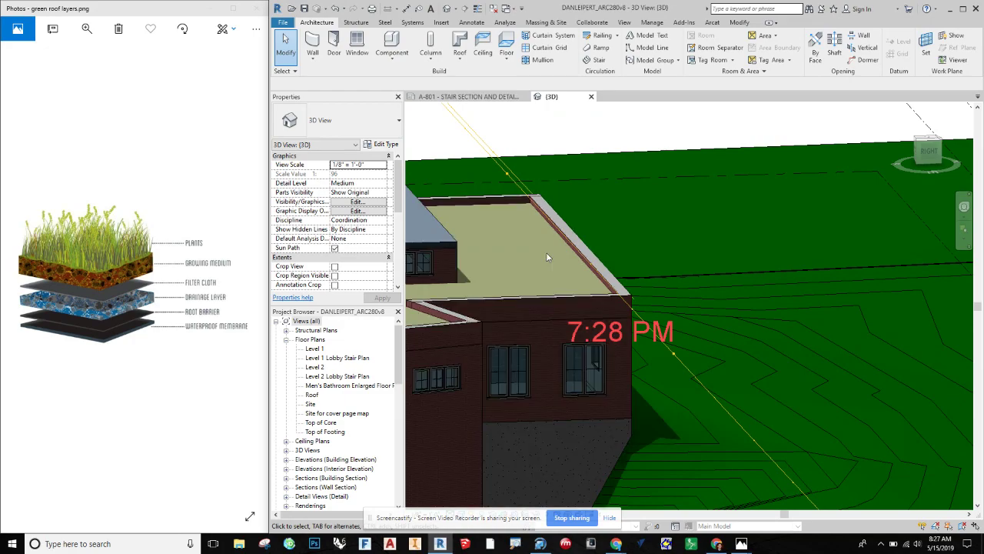
pyautogui.moveTo(703, 232); pyautogui.dragTo(804, 278, button='middle')
pyautogui.scroll(6, 744, 274)
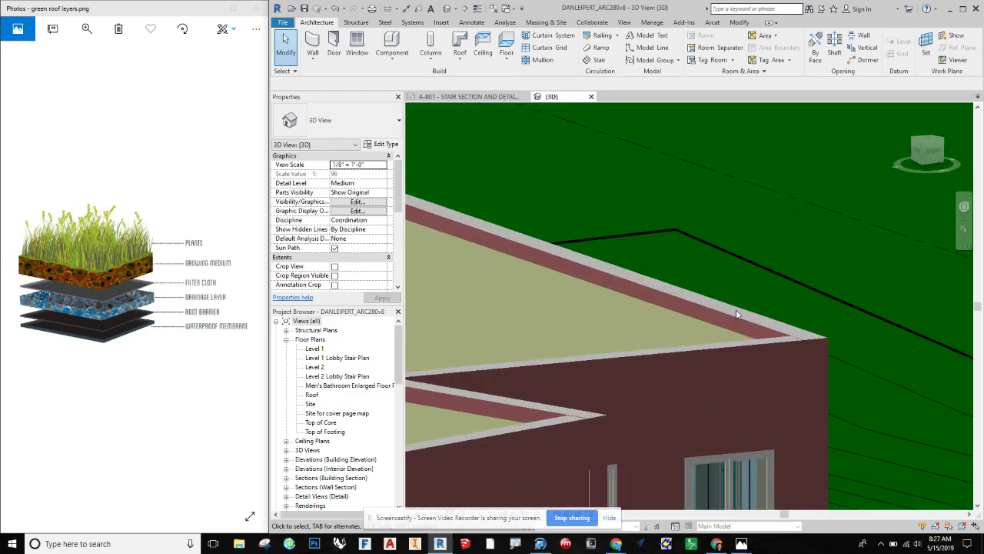
# - Compare the constraints of the parapet wall and the exterior masonry wall below it at the roof corner
pyautogui.click(746, 298)
pyautogui.keyDown('shift'); pyautogui.moveTo(746, 301); pyautogui.dragTo(504, 399, button='middle'); pyautogui.keyUp('shift')
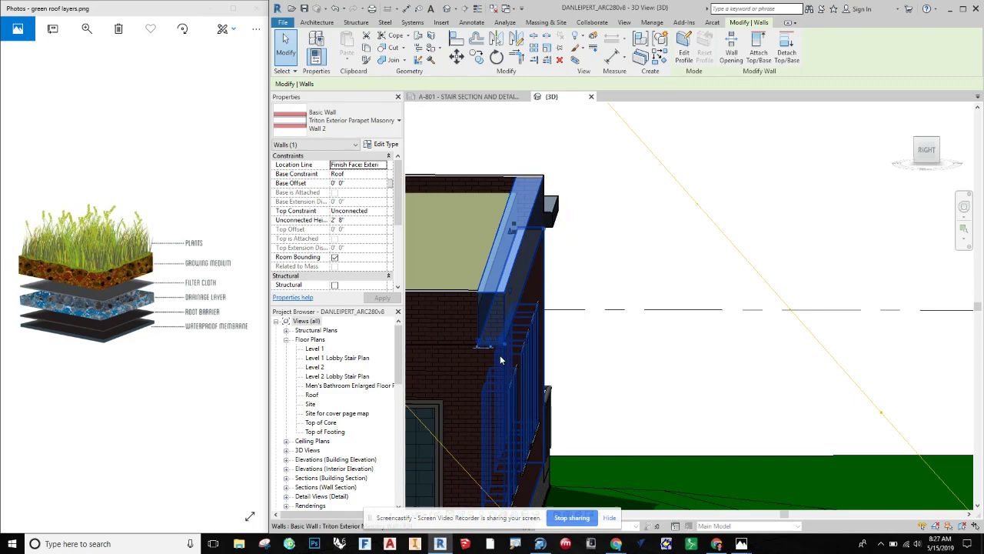
pyautogui.keyDown('shift'); pyautogui.moveTo(579, 364); pyautogui.dragTo(654, 373, button='middle'); pyautogui.keyUp('shift')
pyautogui.keyDown('shift'); pyautogui.moveTo(784, 363); pyautogui.dragTo(463, 313, button='middle'); pyautogui.keyUp('shift')
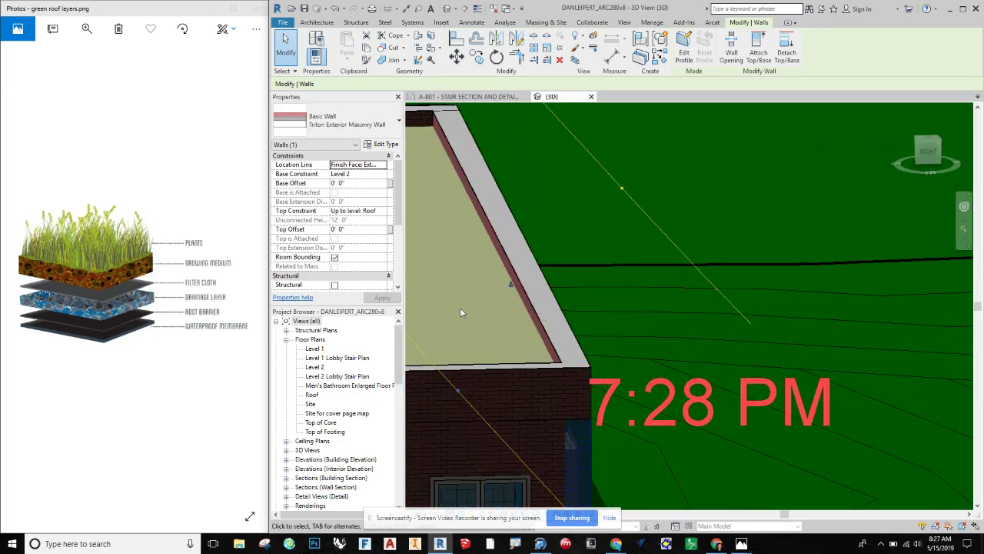
pyautogui.click(558, 318)
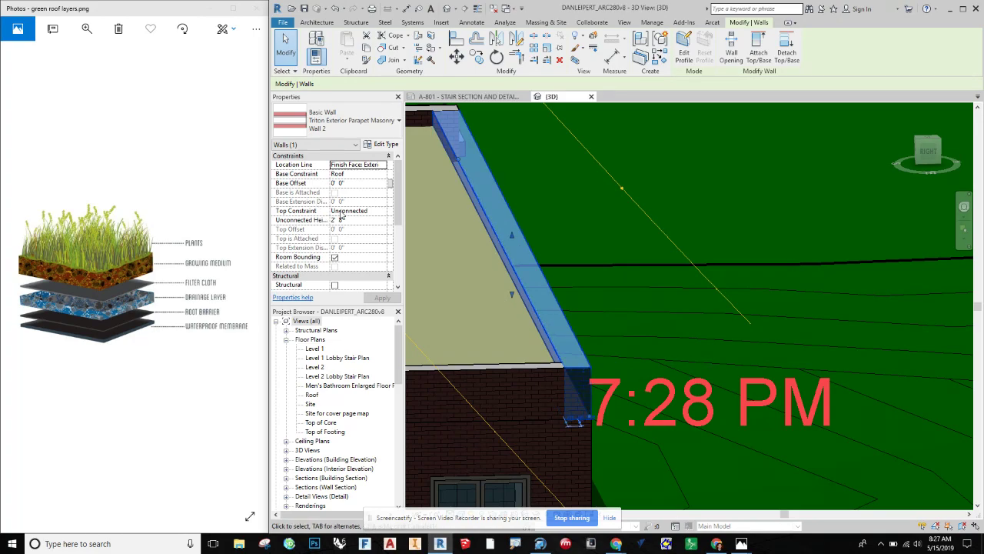
pyautogui.press('Escape')
pyautogui.scroll(-4, 617, 225)
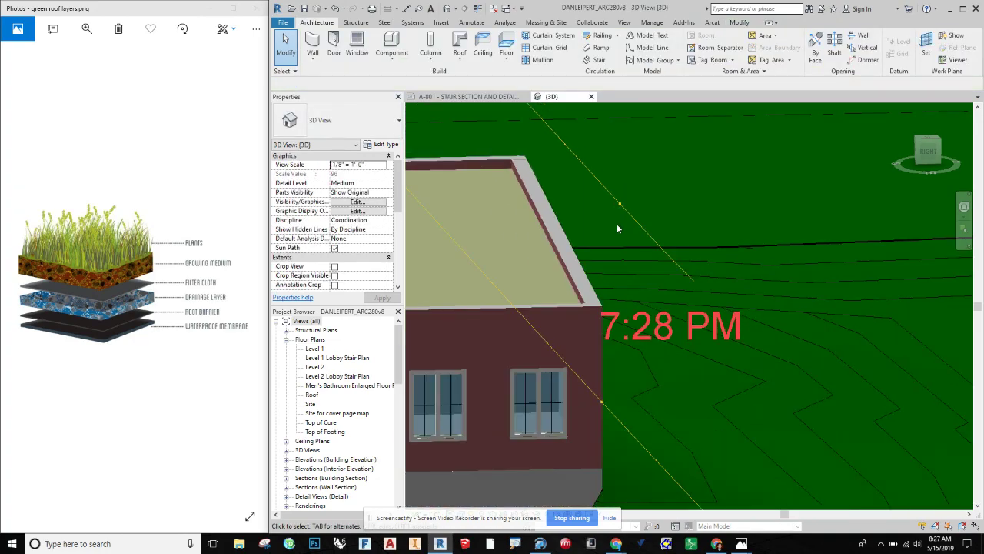
pyautogui.scroll(3, 594, 234)
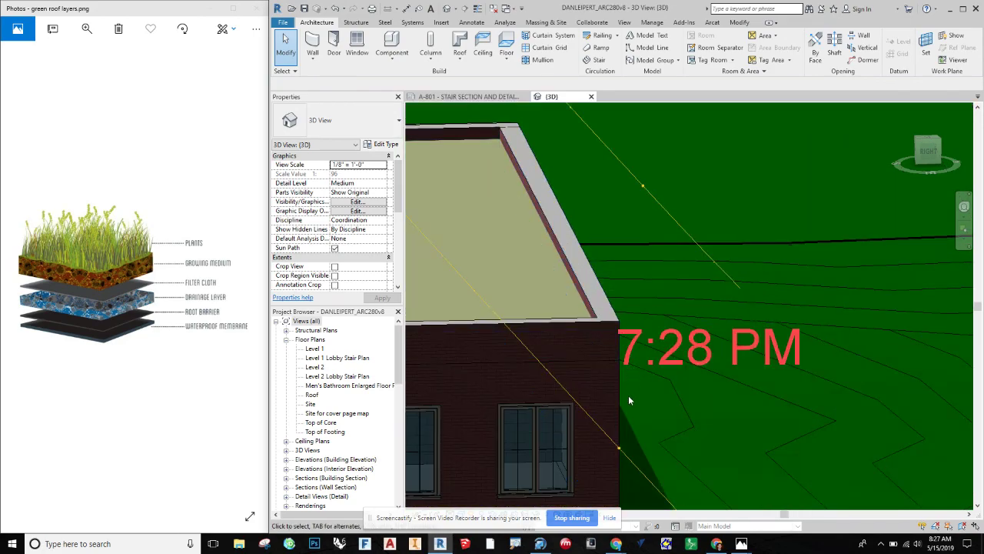
pyautogui.keyDown('shift'); pyautogui.moveTo(674, 375); pyautogui.dragTo(503, 266, button='middle'); pyautogui.keyUp('shift')
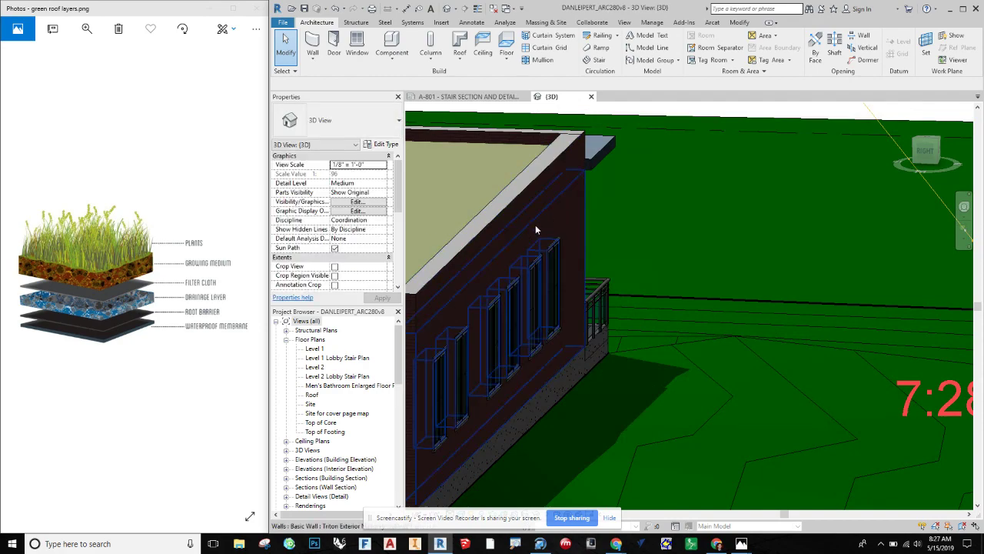
# - Collapse the Drafting Views group in the project tree and open the sheet A-303 - WALL SECTION
pyautogui.scroll(-6, 323, 391)
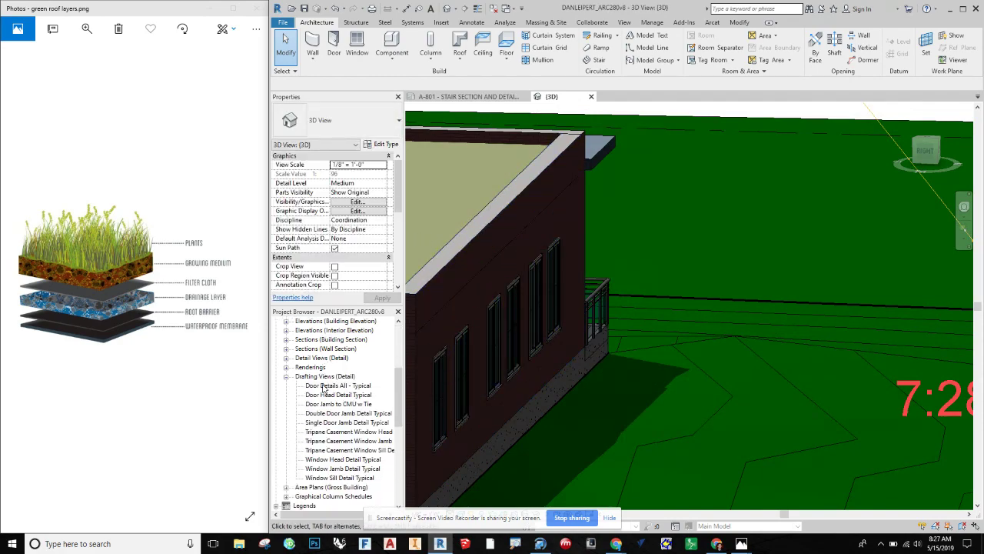
pyautogui.click(286, 349)
pyautogui.scroll(3, 300, 372)
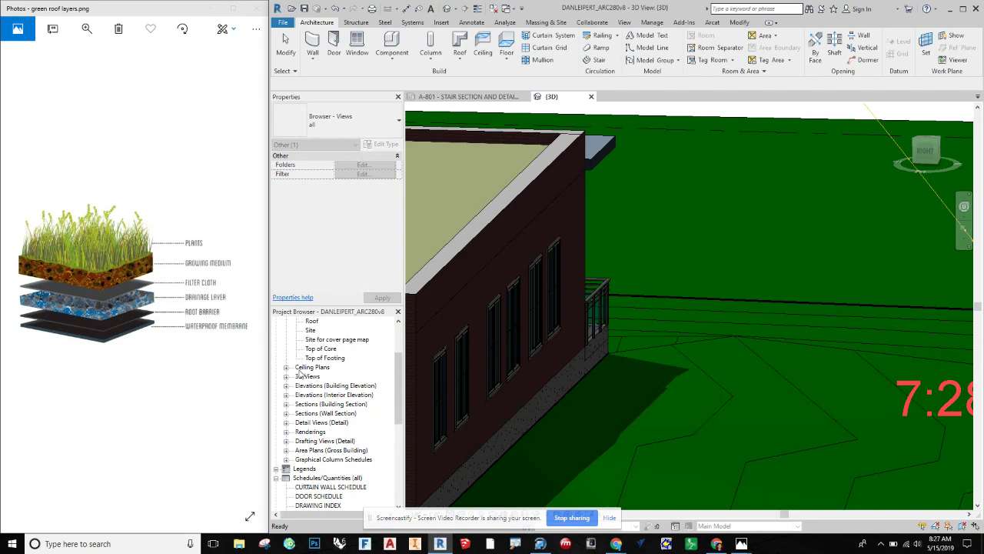
pyautogui.scroll(-3, 300, 372)
pyautogui.scroll(-4, 299, 373)
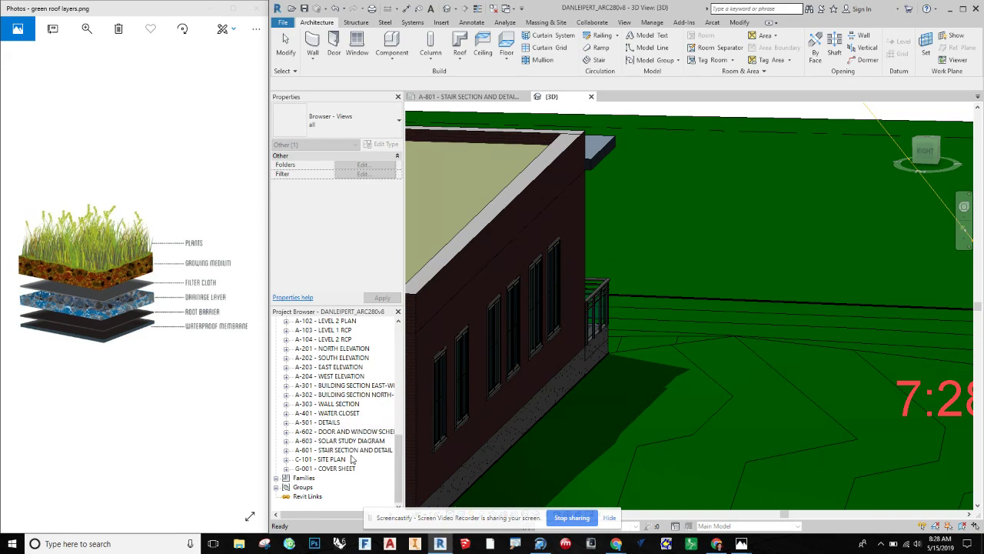
pyautogui.doubleClick(335, 404)
# - Examine the parapet, its cap and the roof layers' junction with the masonry wall in the wall section
pyautogui.scroll(5, 666, 167)
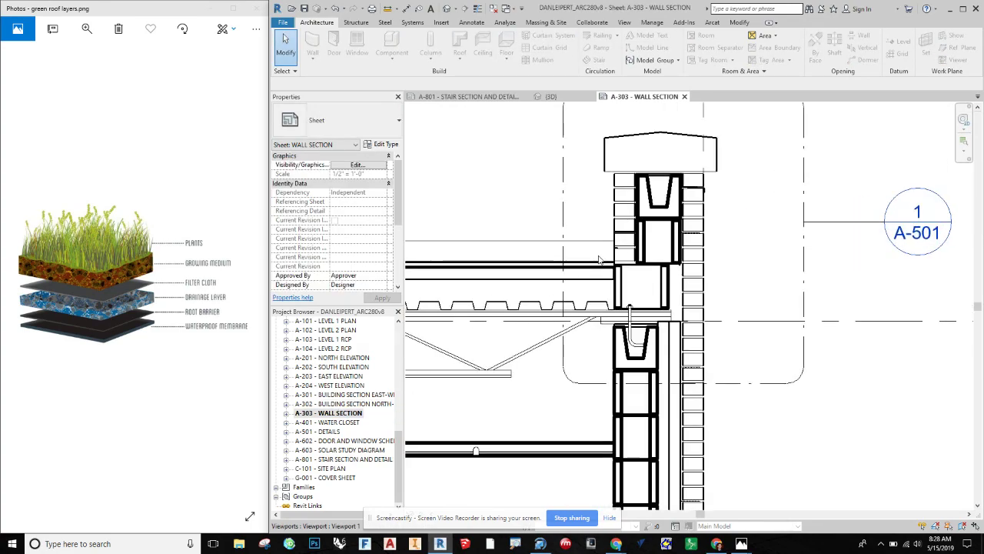
pyautogui.scroll(1, 604, 258)
pyautogui.scroll(1, 607, 254)
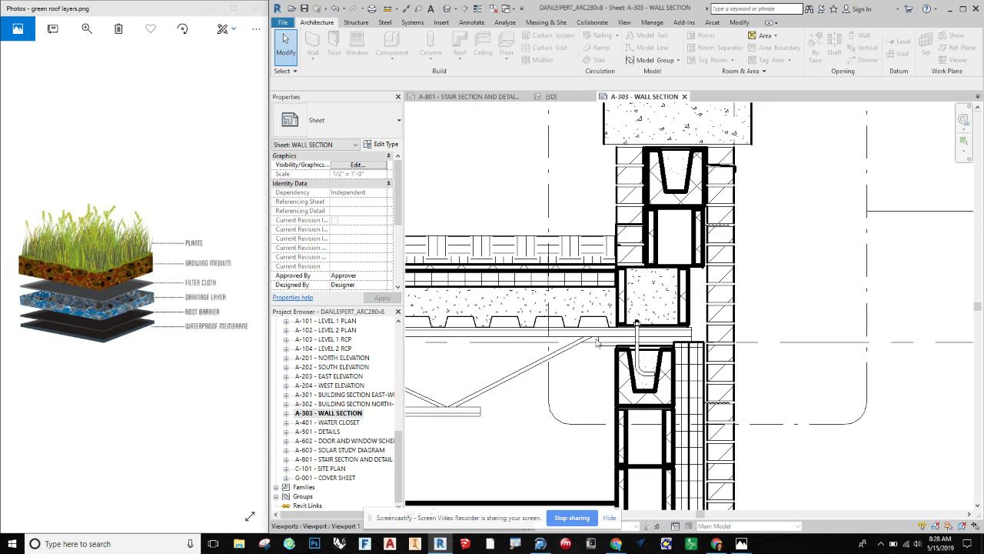
pyautogui.moveTo(500, 384); pyautogui.dragTo(600, 367, button='middle')
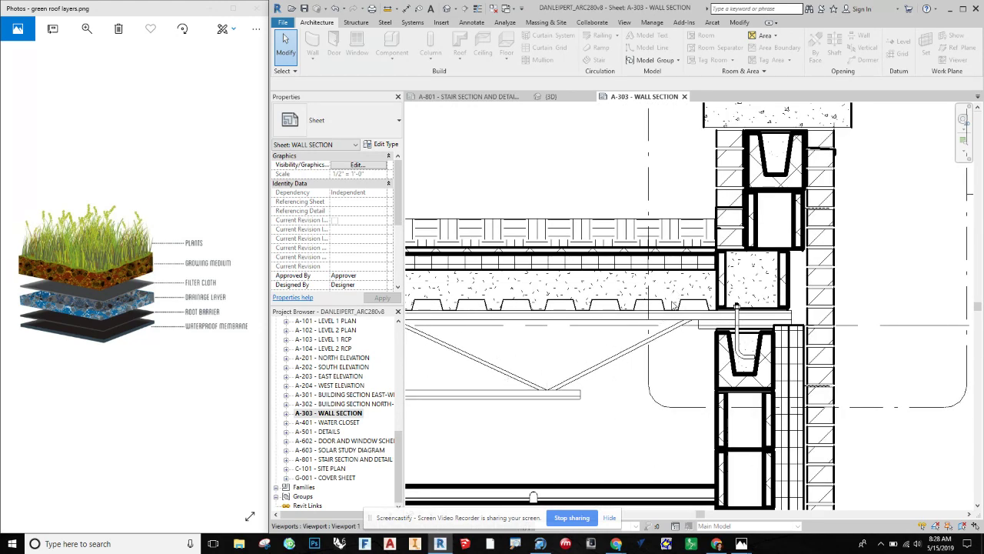
pyautogui.moveTo(684, 307); pyautogui.dragTo(611, 422, button='middle')
pyautogui.moveTo(643, 356); pyautogui.dragTo(522, 418, button='middle')
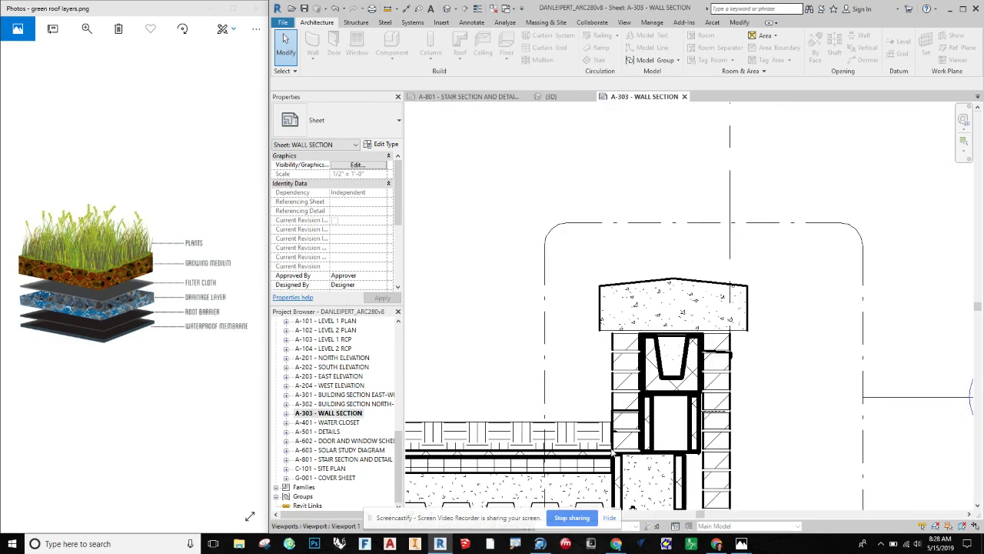
pyautogui.scroll(3, 590, 346)
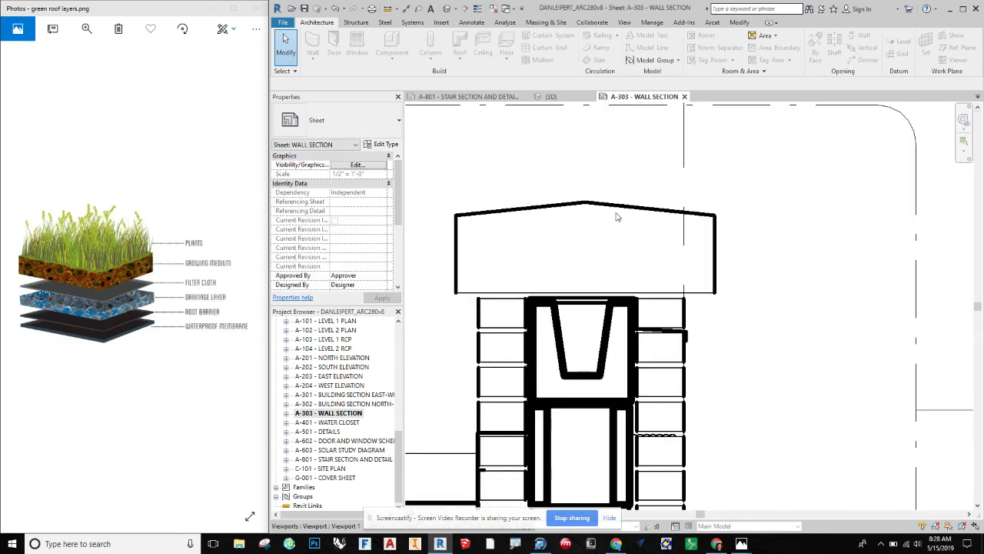
pyautogui.moveTo(657, 318); pyautogui.dragTo(749, 381, button='middle')
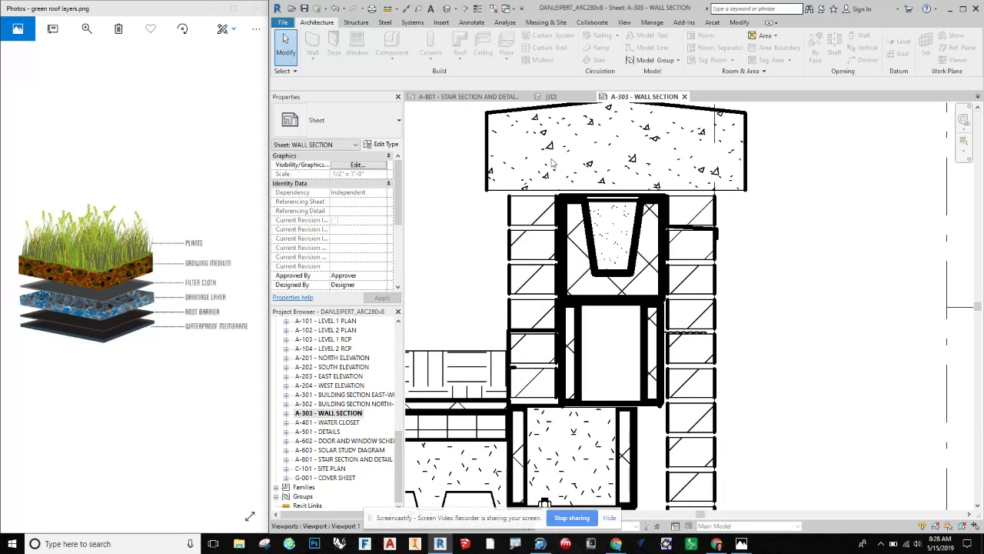
pyautogui.scroll(5, 460, 406)
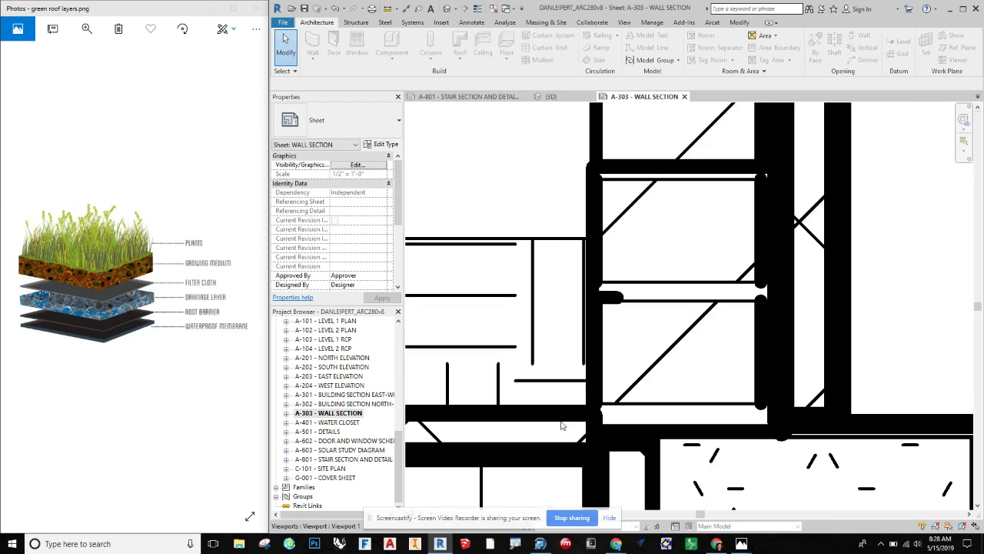
pyautogui.scroll(-2, 622, 387)
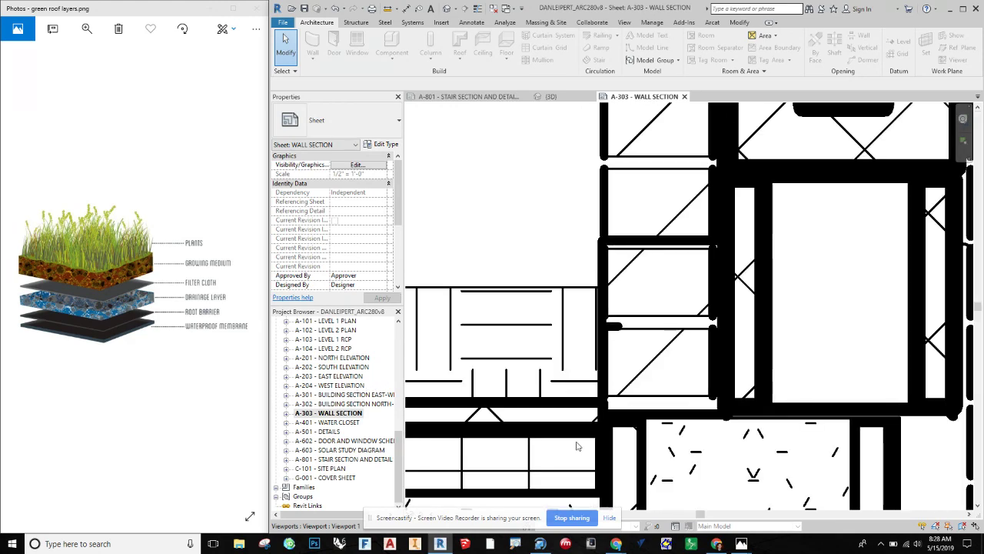